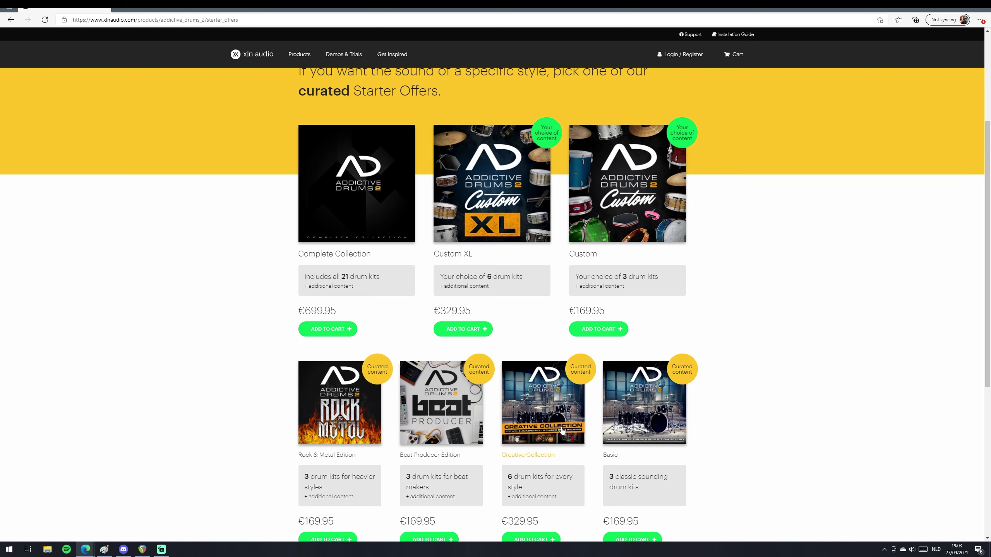
Open the Addictive Drums 2 Custom XL offer and examine its included content, description and plugin screenshots.
scroll(727, 369, "down", 2)
scroll(726, 368, "up", 2)
left_click(519, 174)
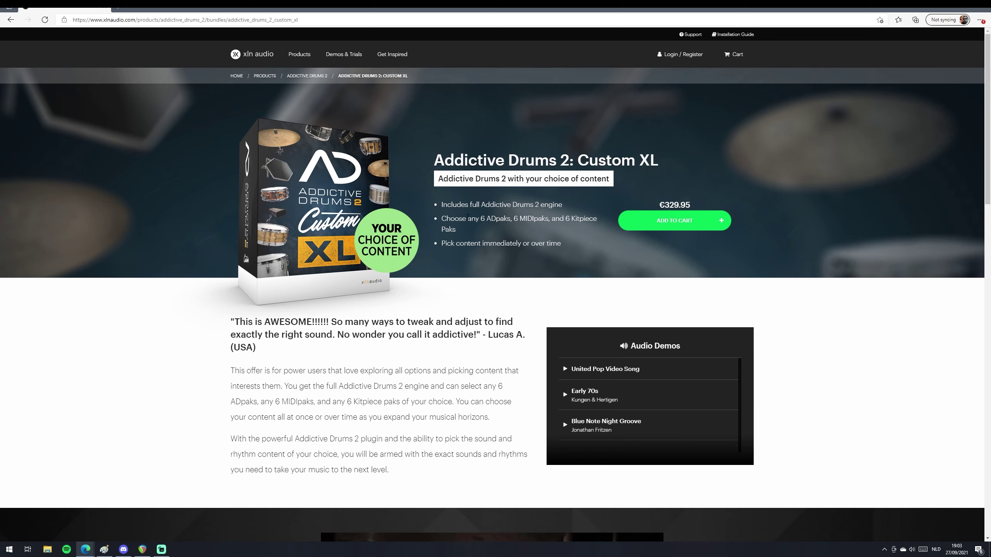
left_click_drag(468, 217, 510, 219)
left_click(511, 227)
scroll(362, 443, "down", 1)
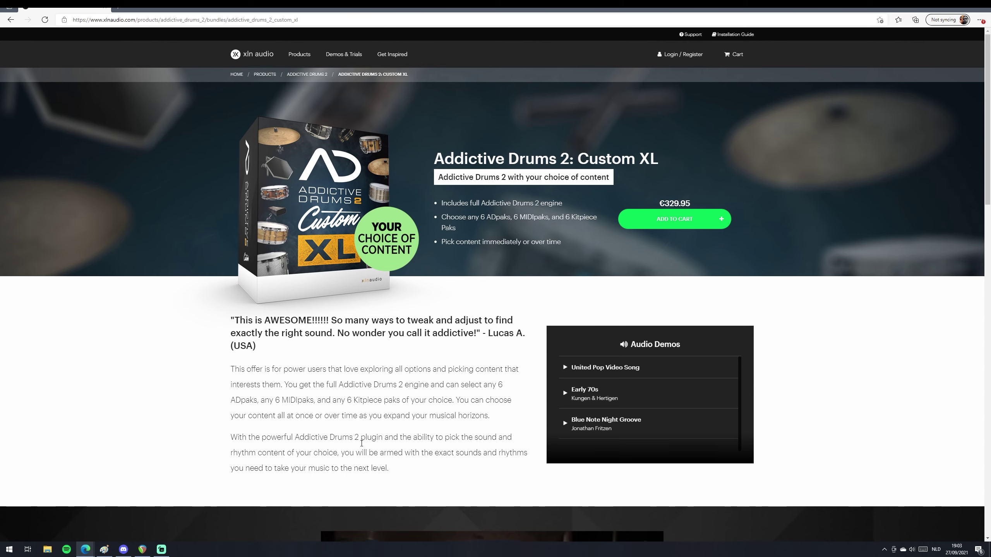
scroll(361, 444, "down", 12)
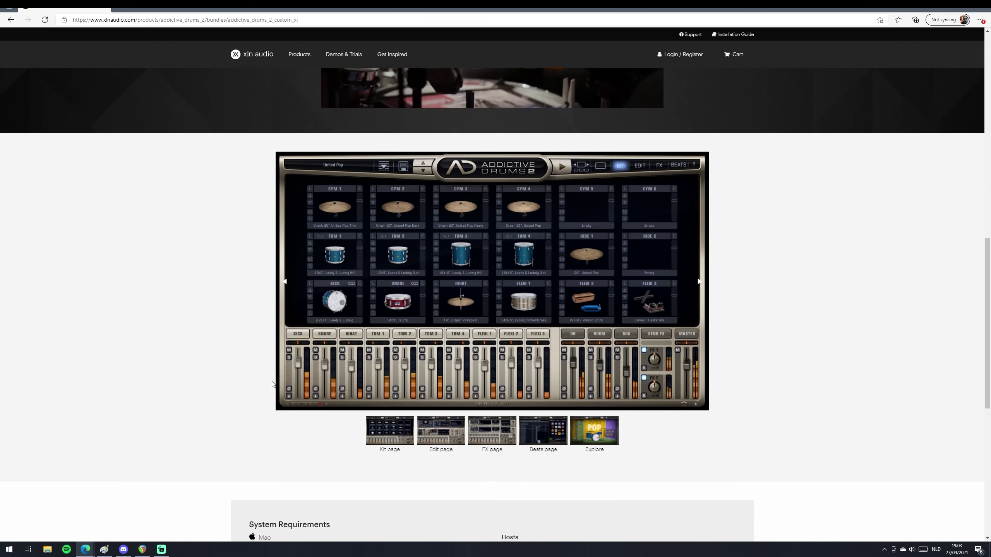
scroll(237, 365, "up", 12)
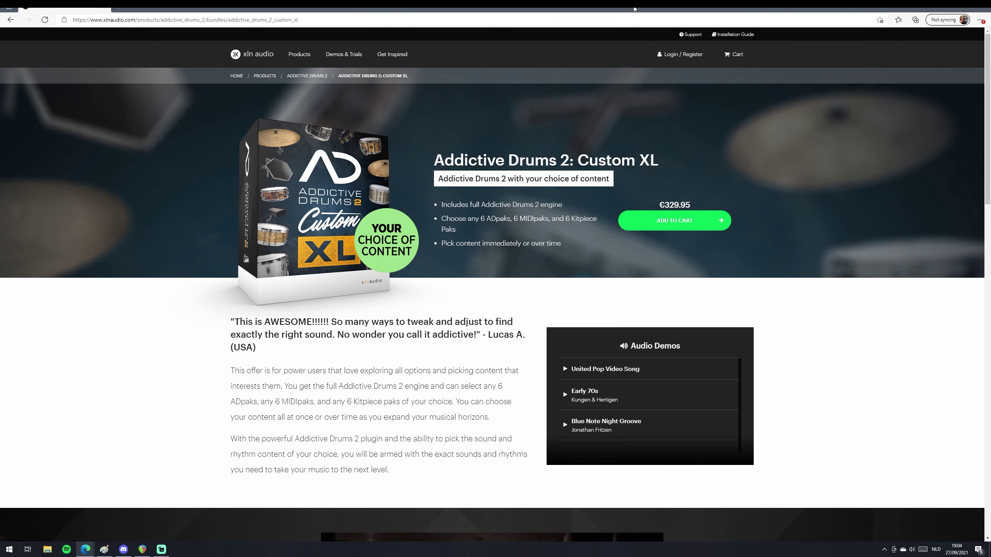
Switch to REAPER and browse forward through the Addictive Drums 2 kit pages from Black Velvet, past Metal and Reel Machines, to the AD2 presets.
key("super+Down")
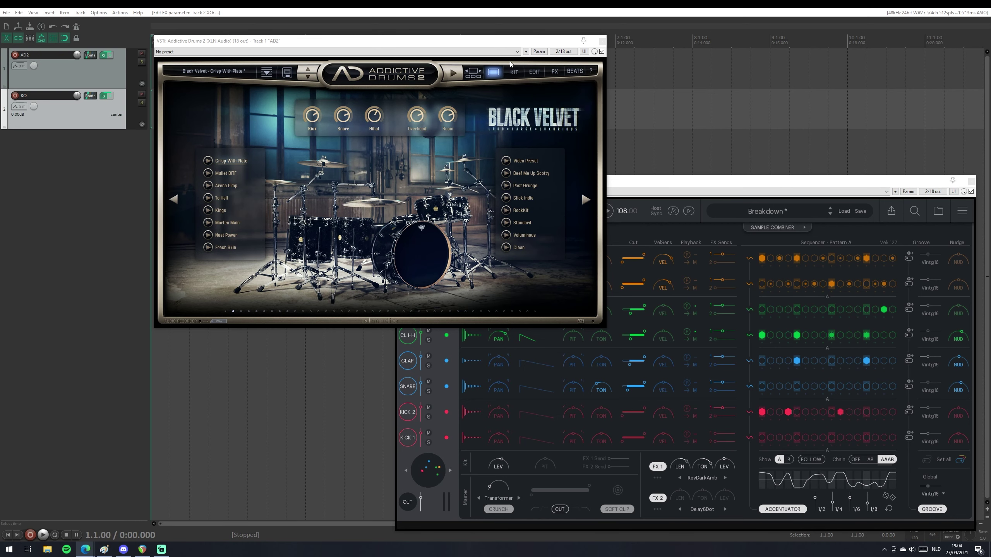
mouse_move(500, 41)
left_mouse_down()
mouse_move(475, 33)
mouse_move(503, 34)
left_mouse_up()
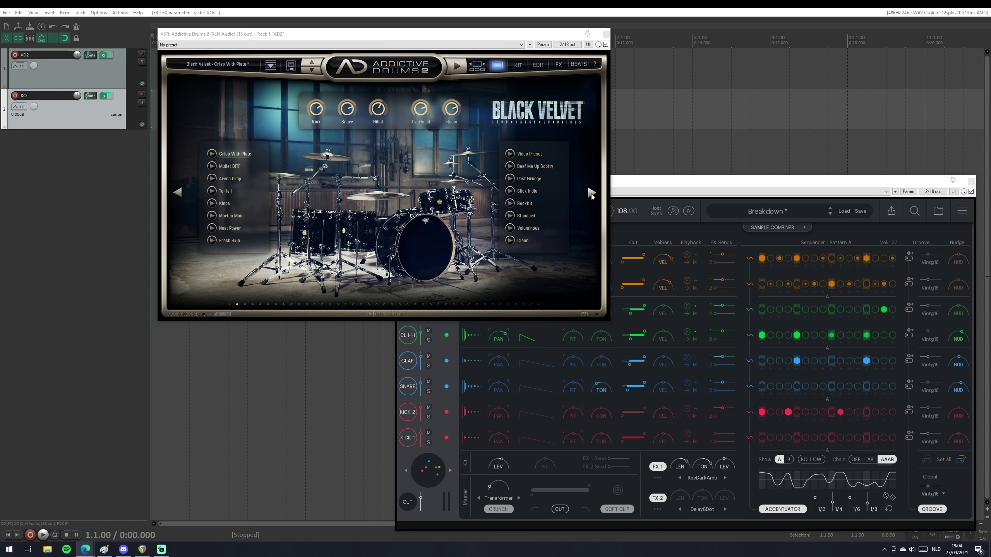
left_click(590, 194)
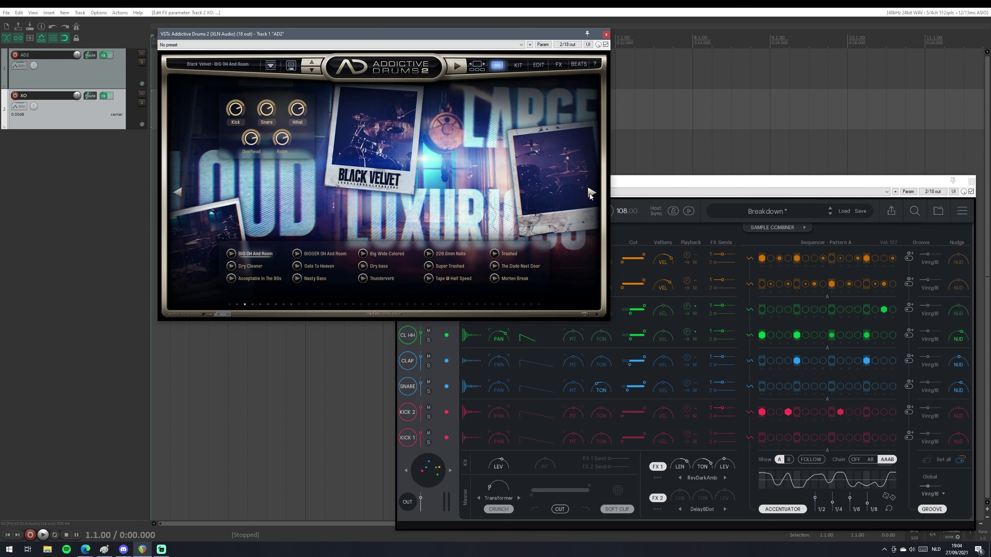
left_click(590, 193)
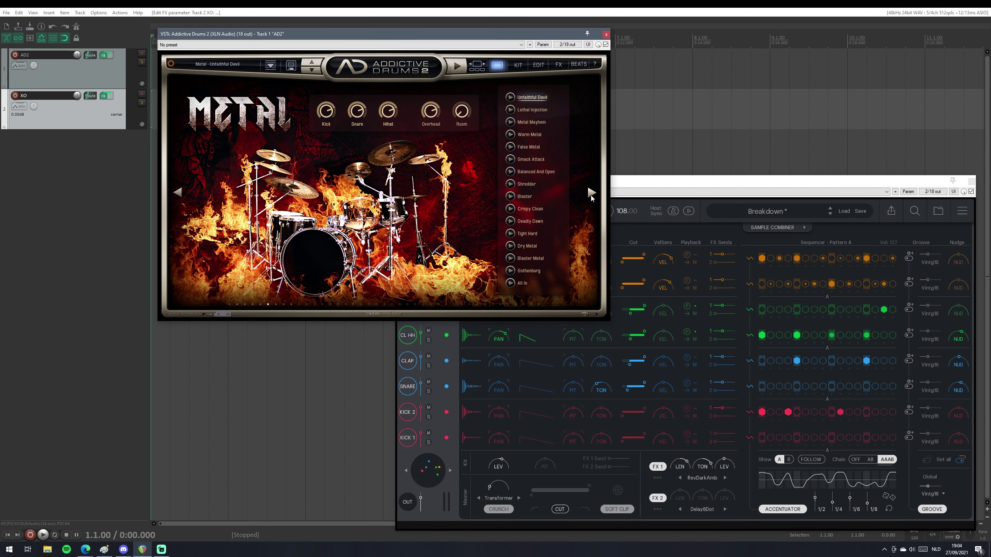
left_click(593, 197)
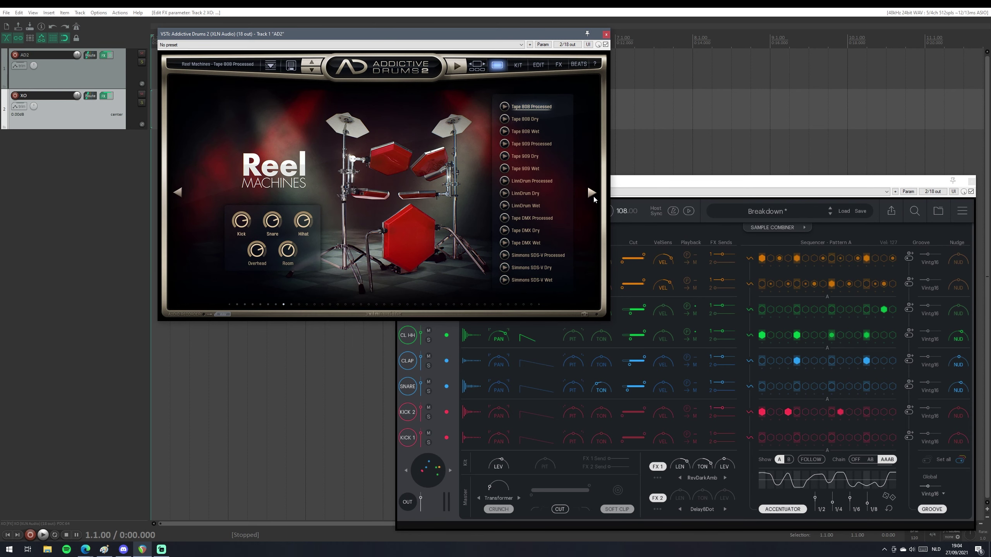
left_click(593, 197)
left_click(592, 194)
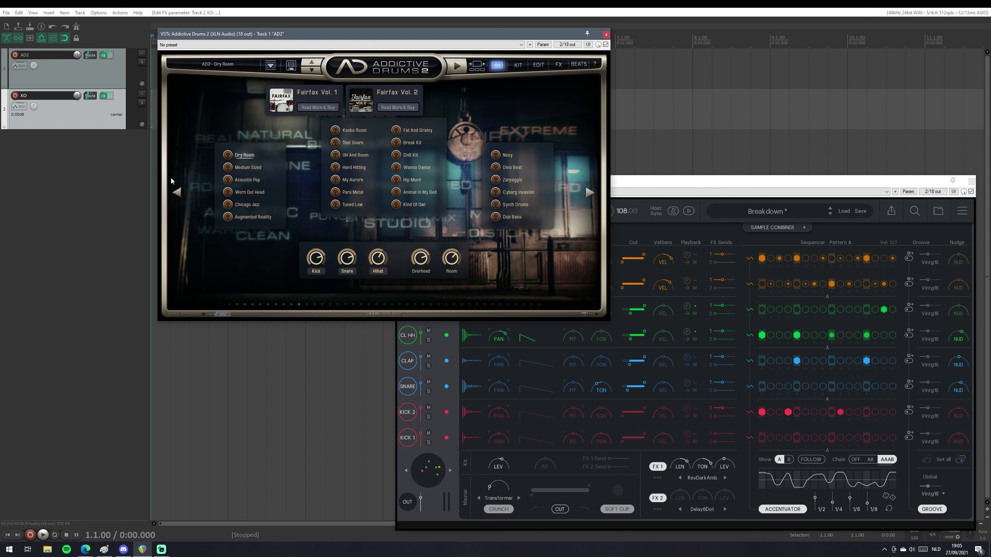
Page back through the kits to the main Black Velvet page with the Crisp With Plate preset.
left_click(180, 194)
left_click(180, 194)
left_click(180, 193)
left_click(180, 193)
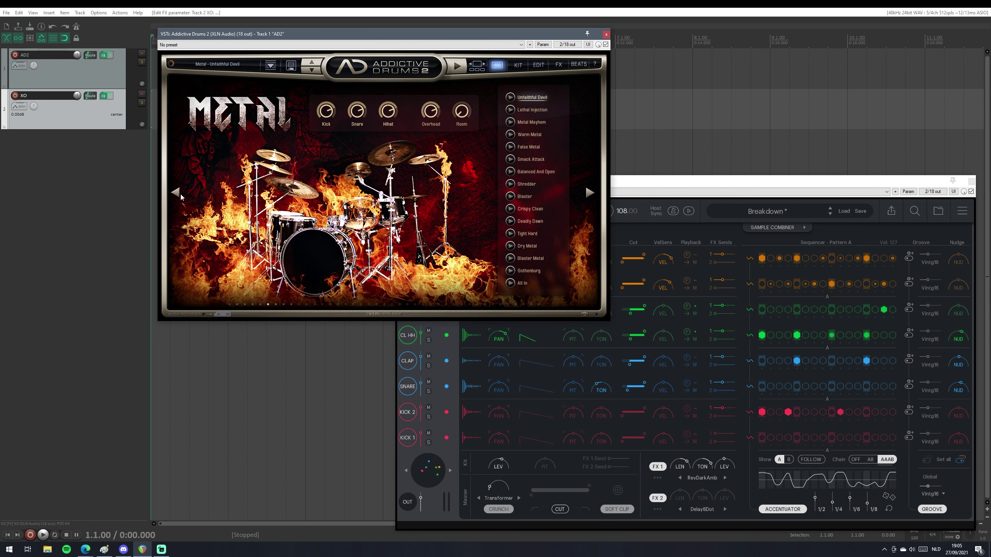
left_click(180, 193)
left_click(180, 193)
left_click(180, 193)
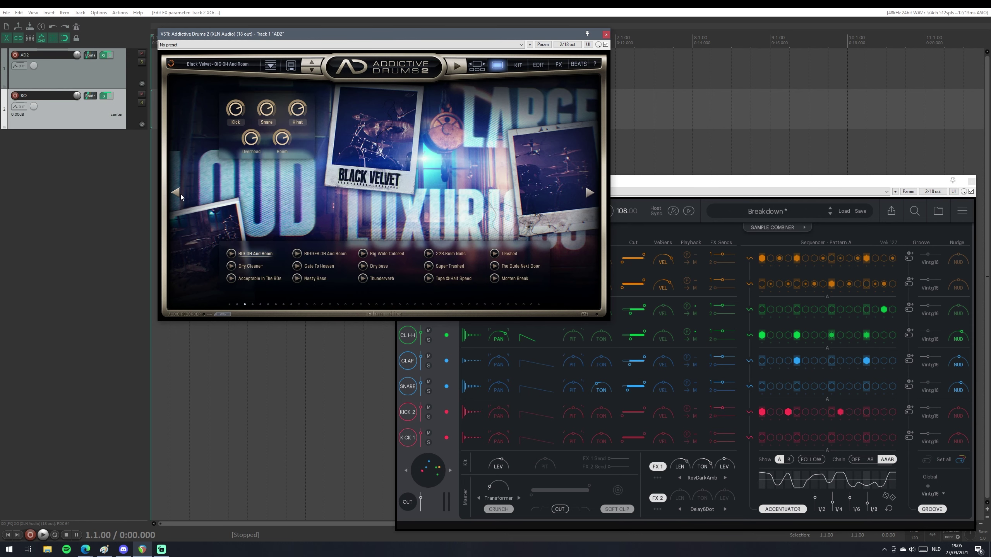
left_click(180, 194)
Close the XO plugin window and move the Addictive Drums 2 window to the middle of the screen.
key("Escape")
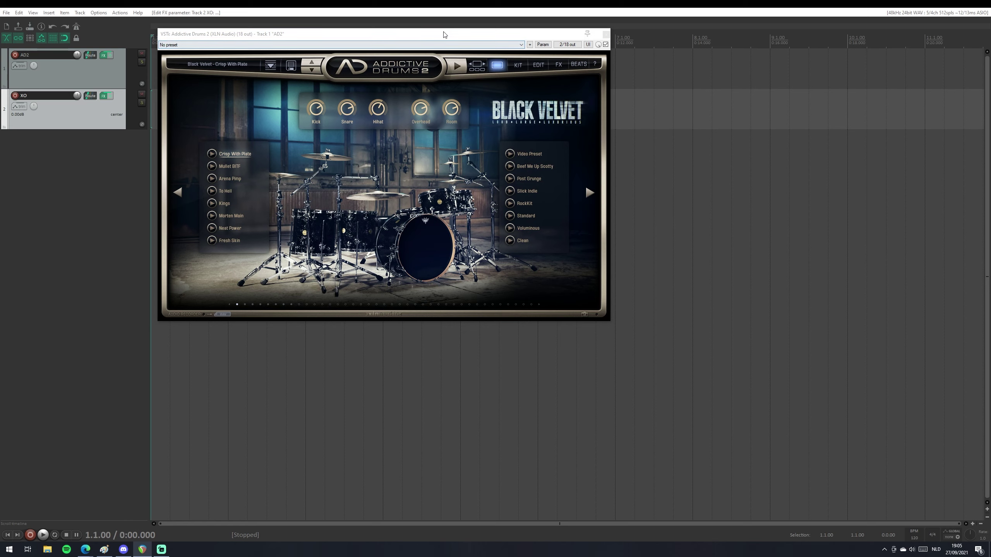
left_click_drag(445, 34, 548, 115)
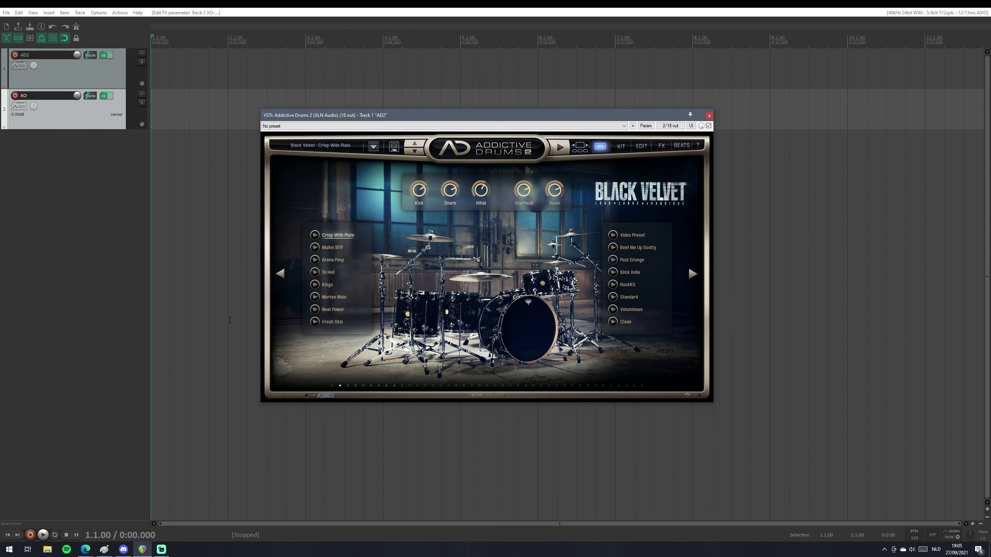
Look at the Studio Bundle page and the second Black Velvet page, and return to the main Black Velvet kit.
left_click(292, 274)
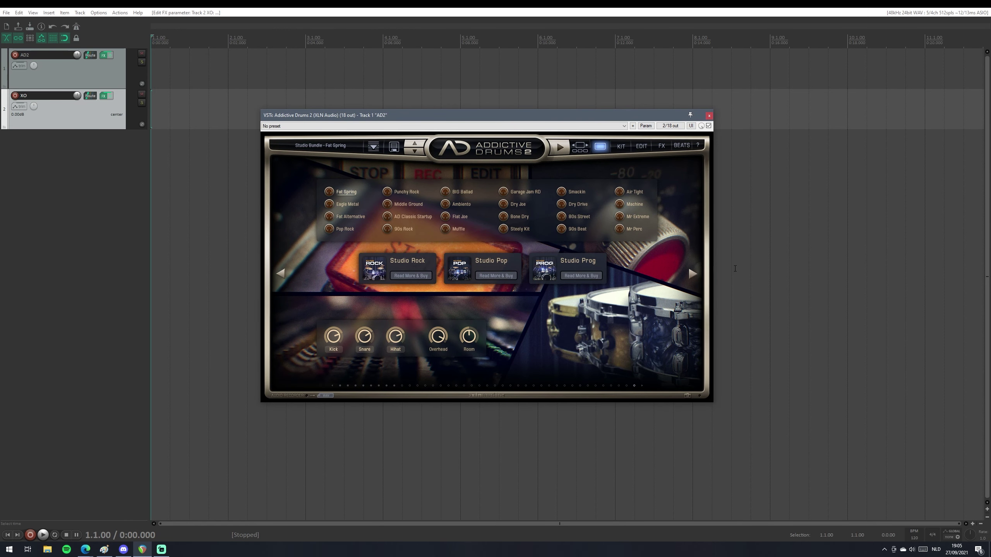
left_click(696, 275)
left_click(697, 274)
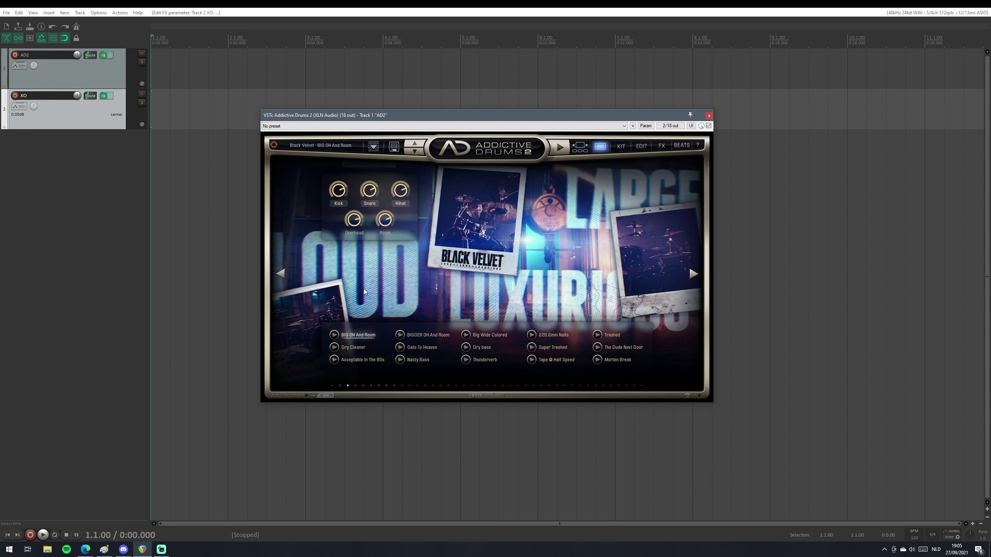
left_click(281, 275)
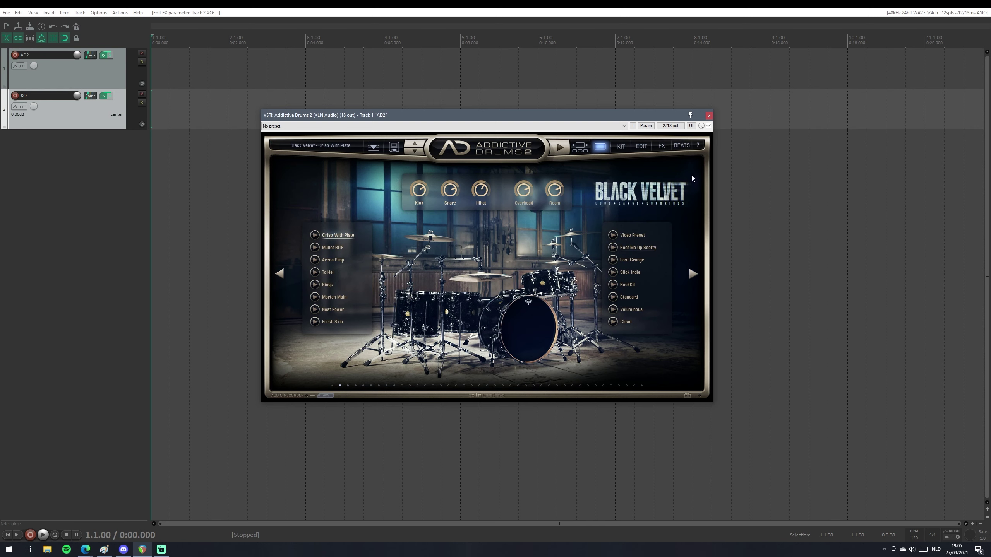
Start the beat preview and audition the Black Velvet presets Arena Pimp, Kings and Neat Power.
left_click(561, 149)
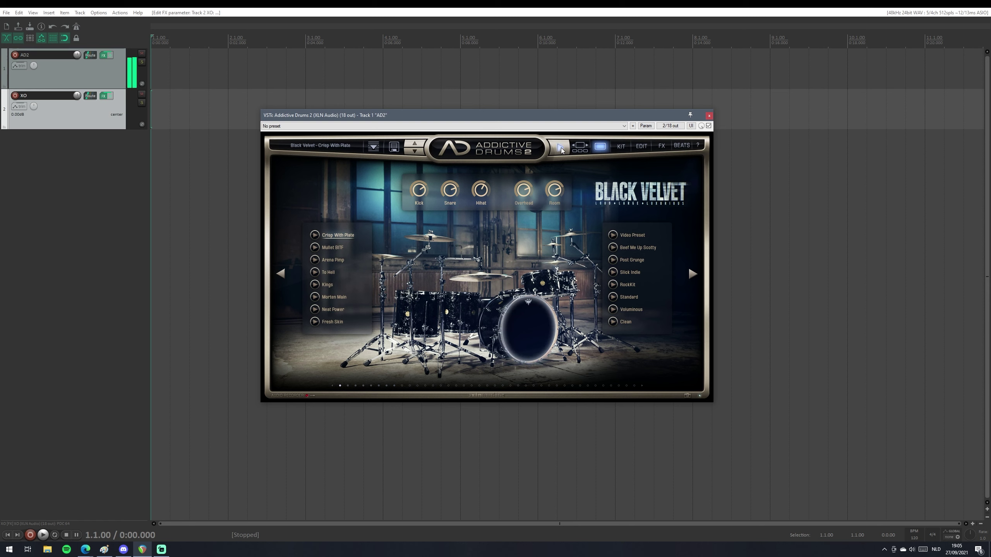
left_click(335, 259)
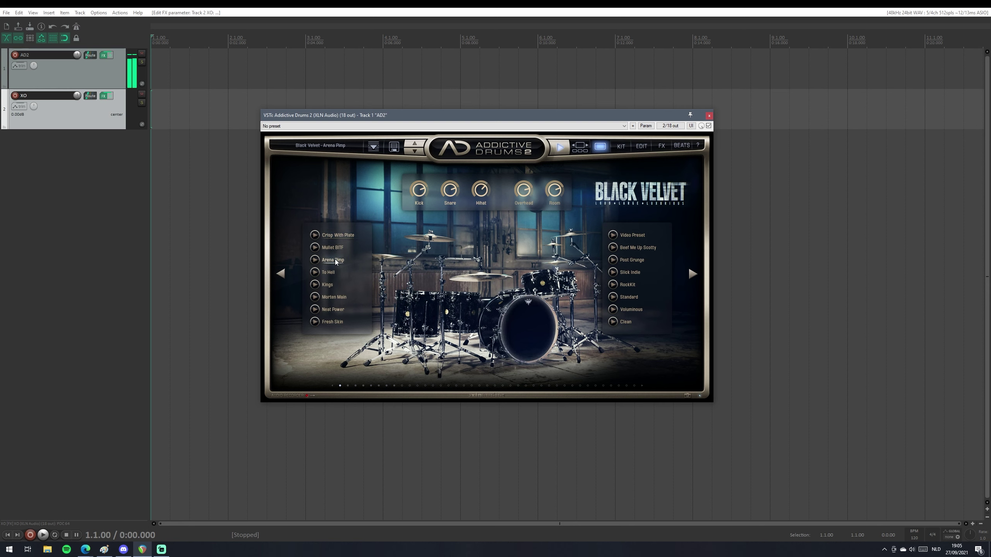
left_click(332, 286)
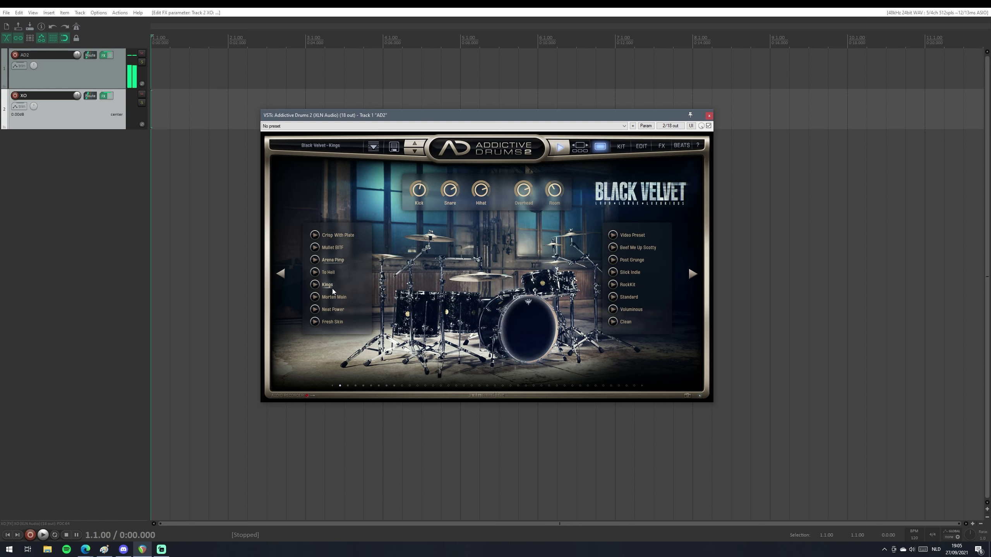
left_click(338, 310)
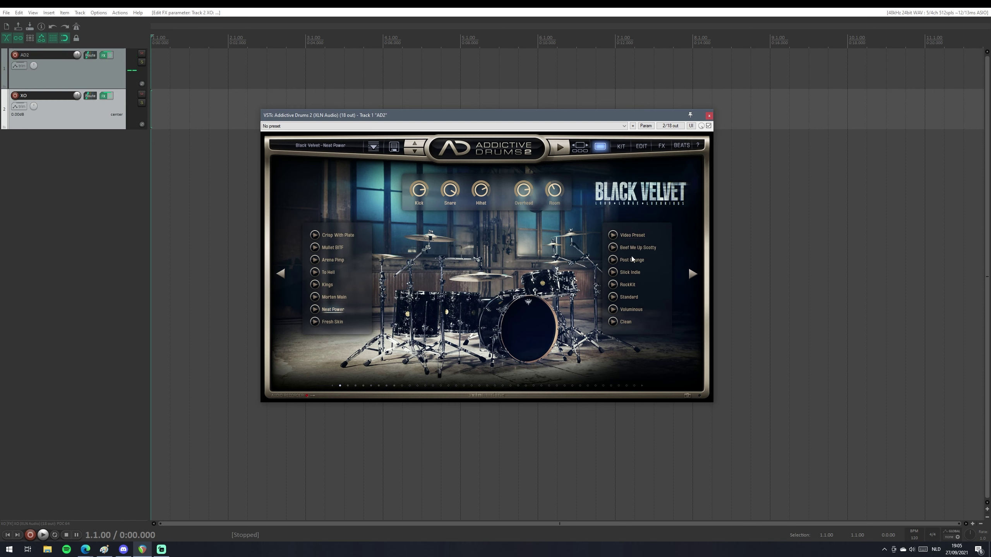
Reload the main Black Velvet page, restart the beat preview and audition the Arena Pimp and Voluminous presets.
left_click(695, 275)
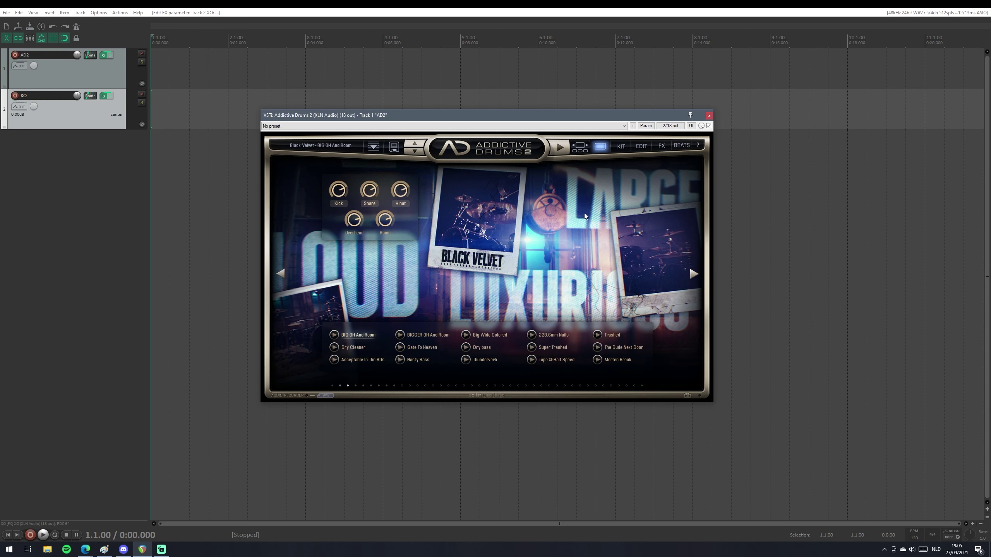
left_click(282, 276)
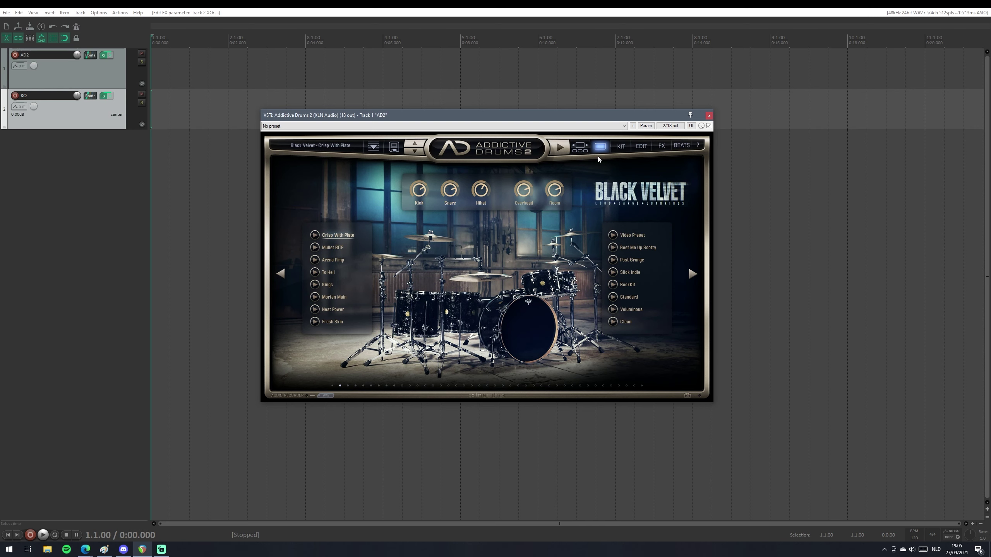
left_click(565, 150)
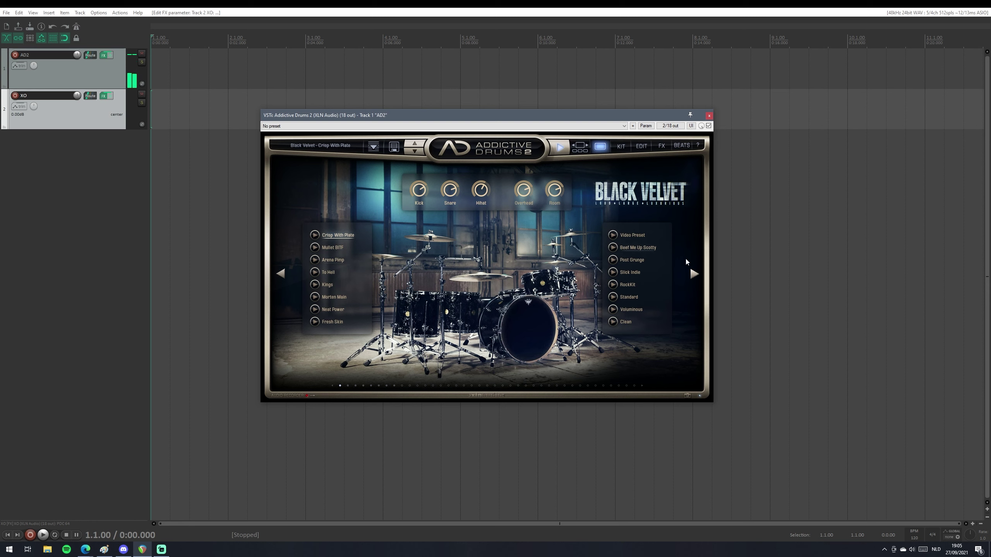
left_click(333, 260)
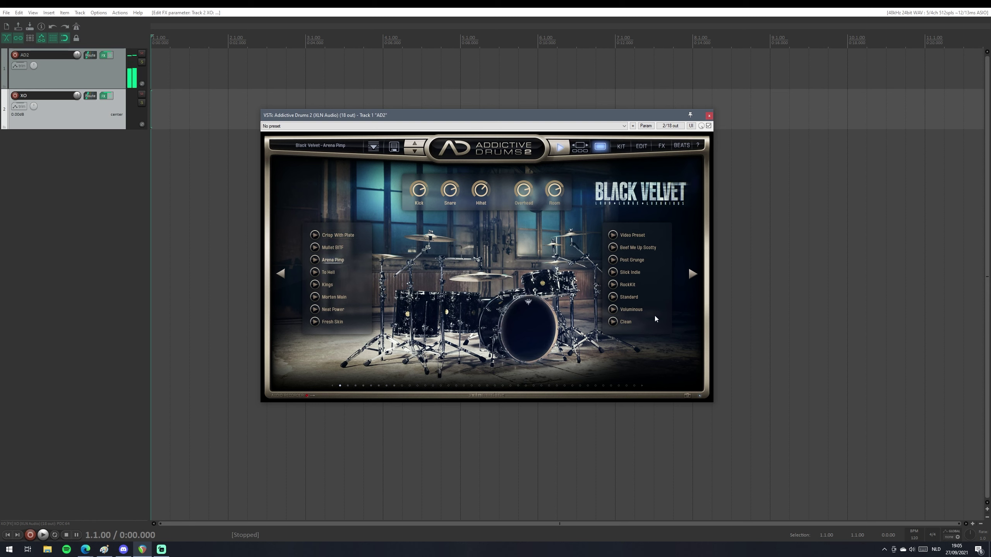
left_click(640, 311)
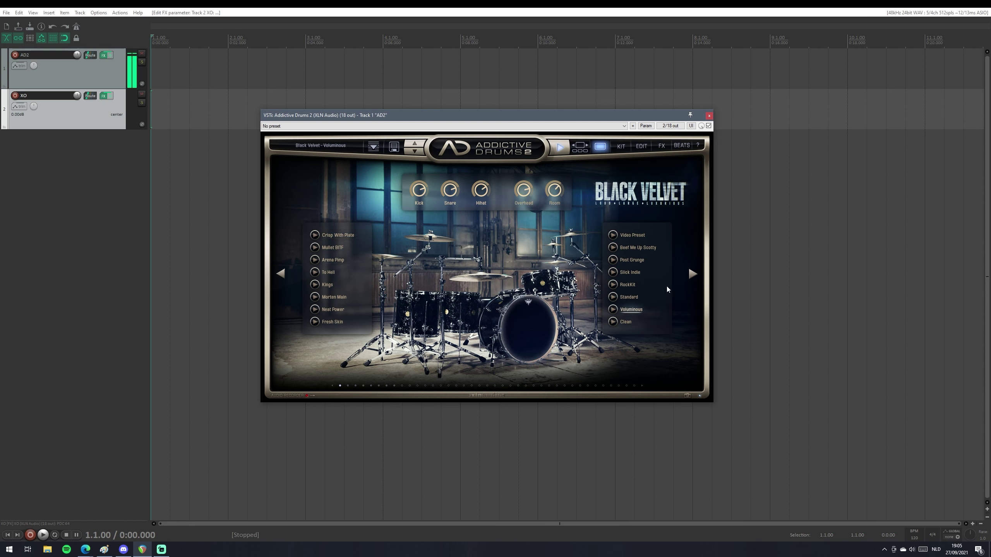
On the second Black Velvet page, audition the presets BIGGER OH And Room, 228.6mm Nails, Super Trashed and The Dude Next Door.
left_click(692, 274)
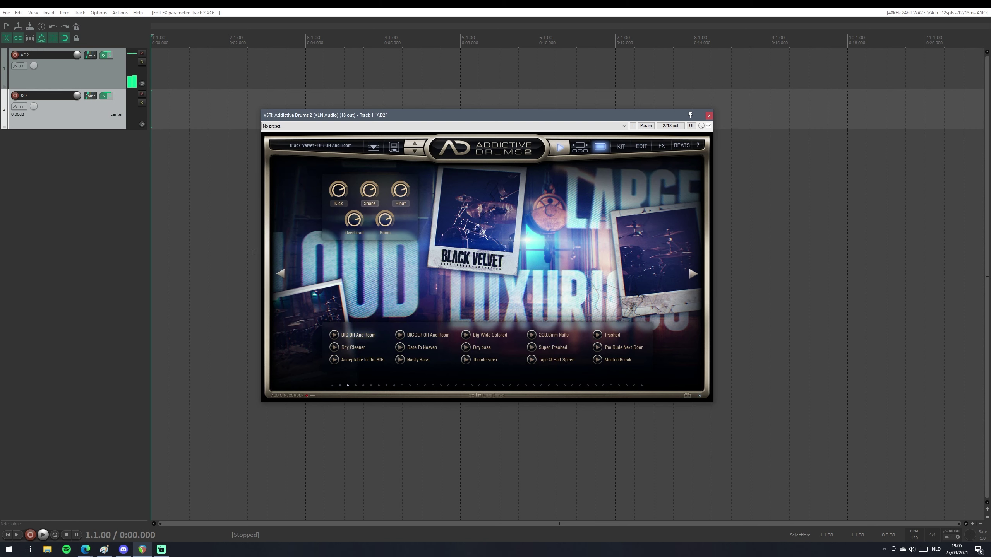
left_click(444, 338)
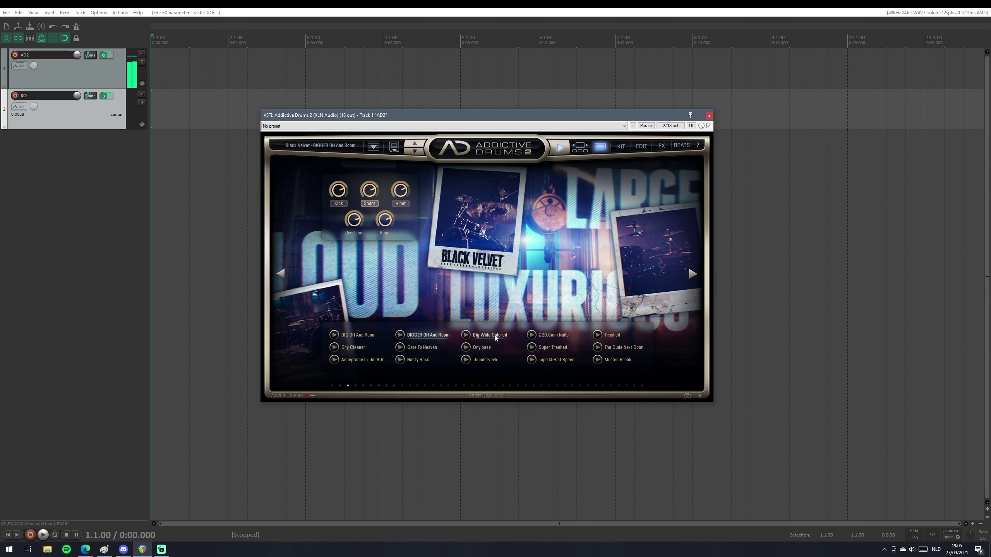
left_click(548, 338)
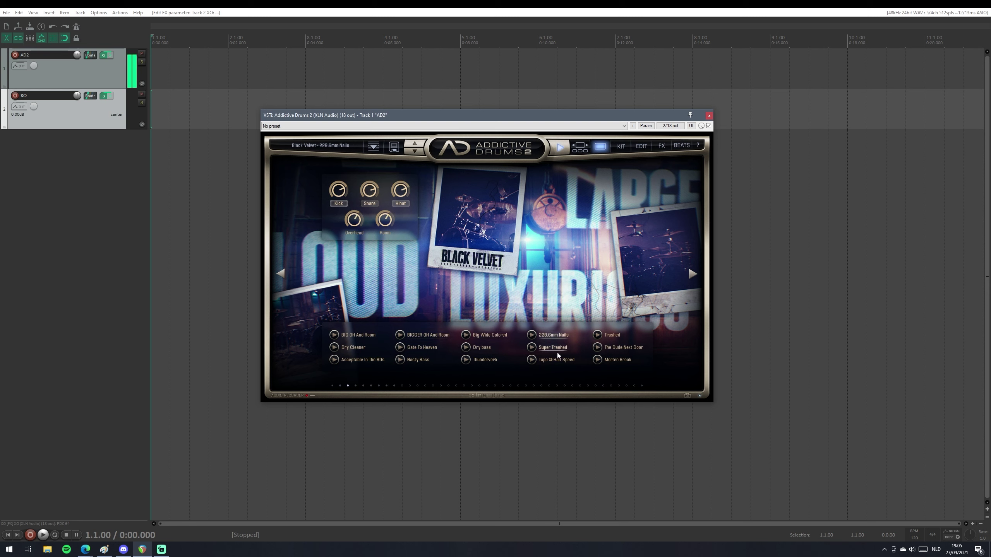
left_click(559, 351)
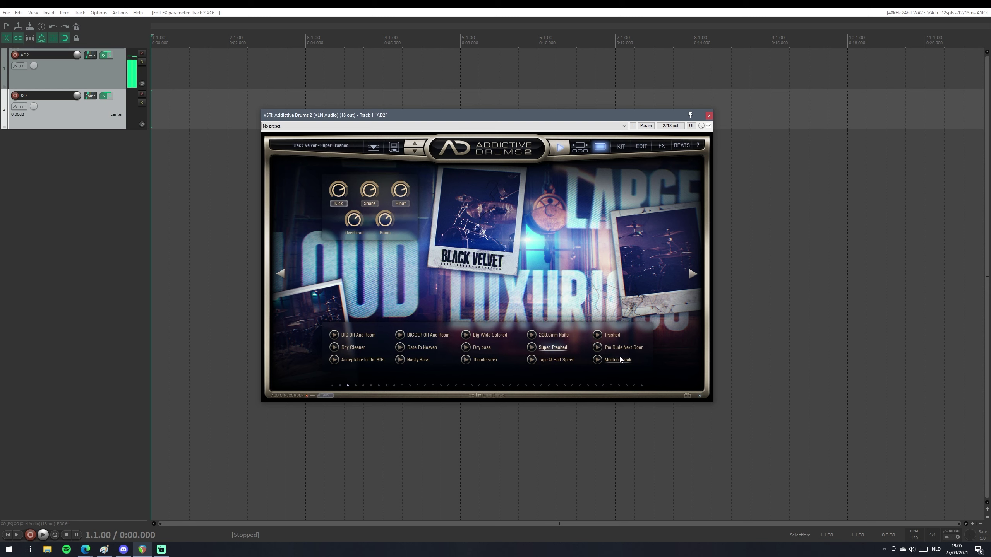
left_click(621, 352)
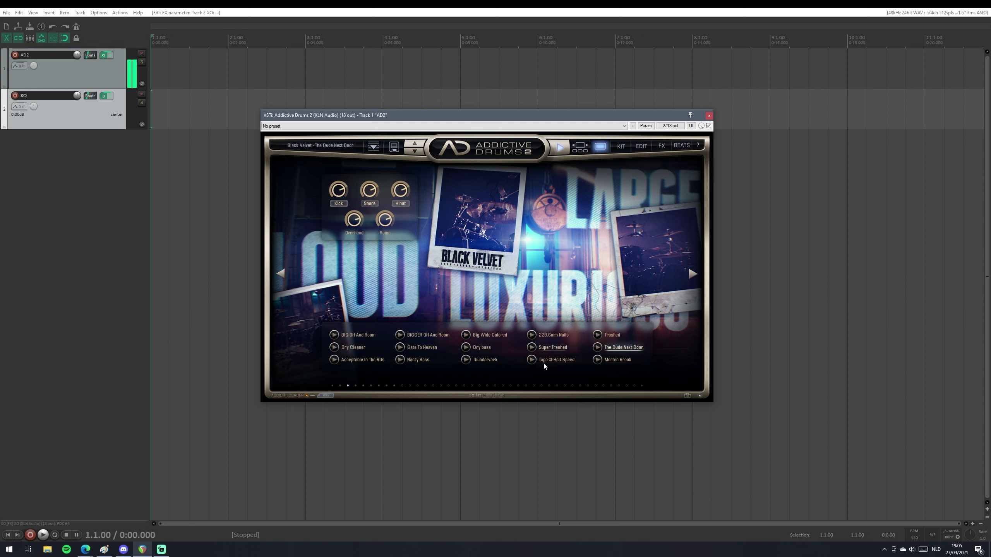
Audition the Thunderverb, Tape @ Half Speed and Morten Break presets, and stop the beat preview.
left_click(488, 359)
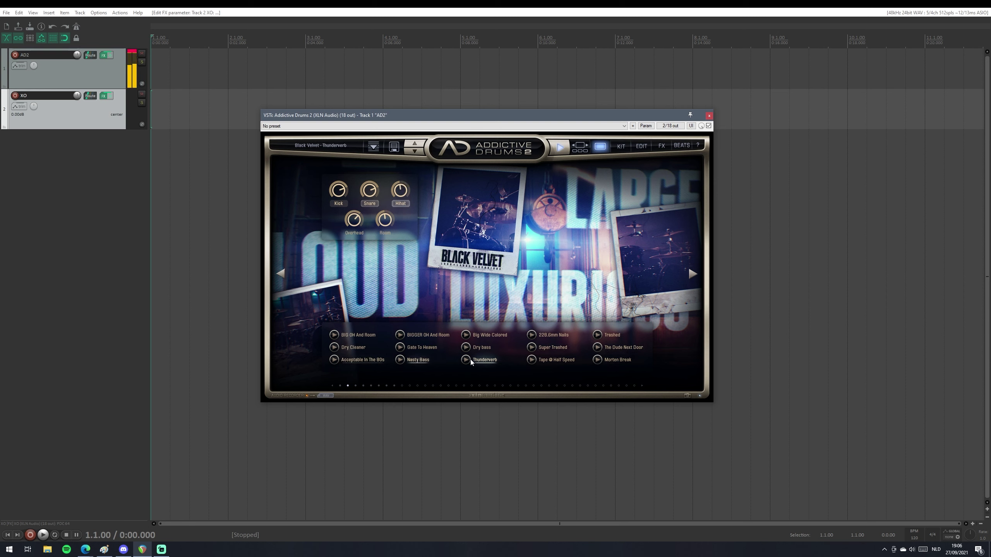
left_click(550, 365)
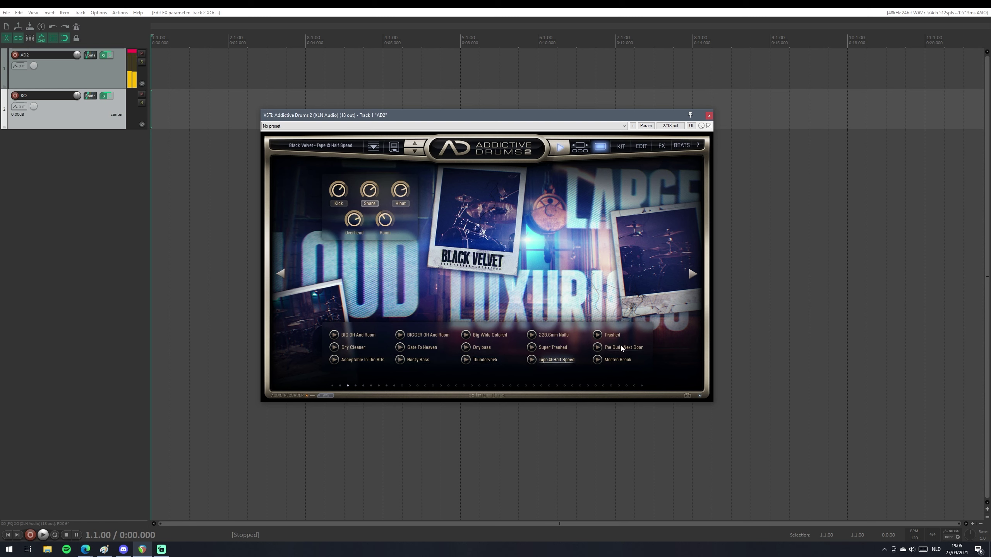
left_click(621, 359)
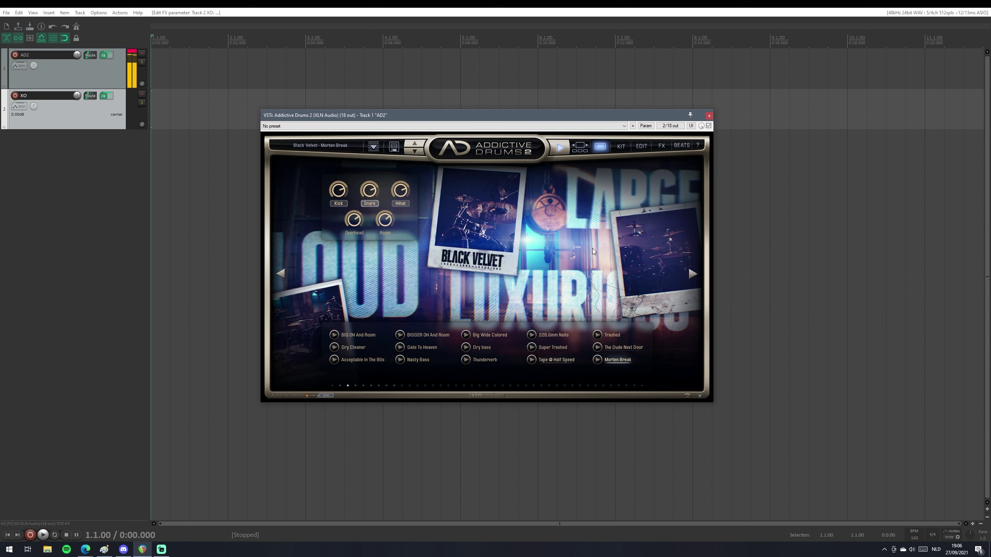
left_click(559, 148)
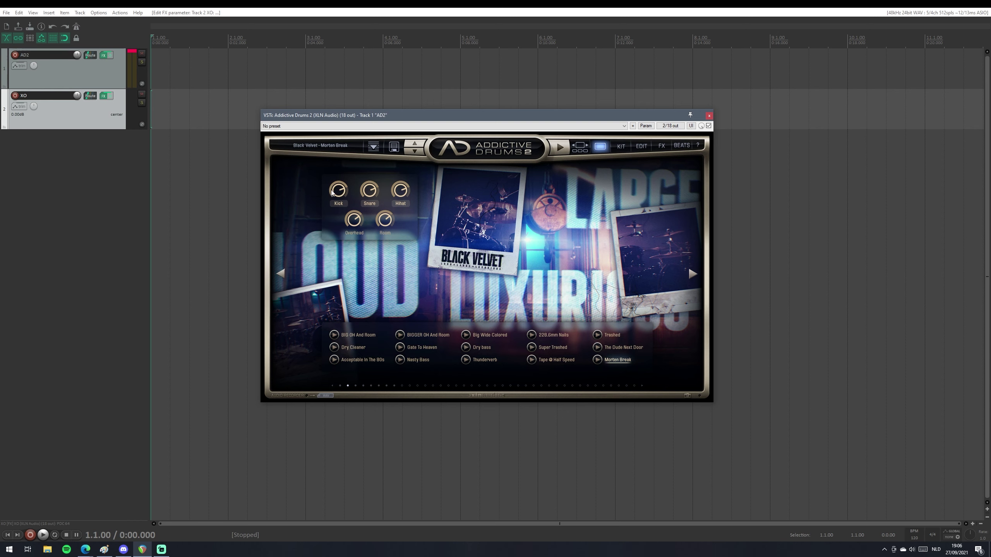
Load the Black Velvet BIG OH And Room preset, play the beat preview and adjust the preset's kit level knobs.
left_click(441, 211)
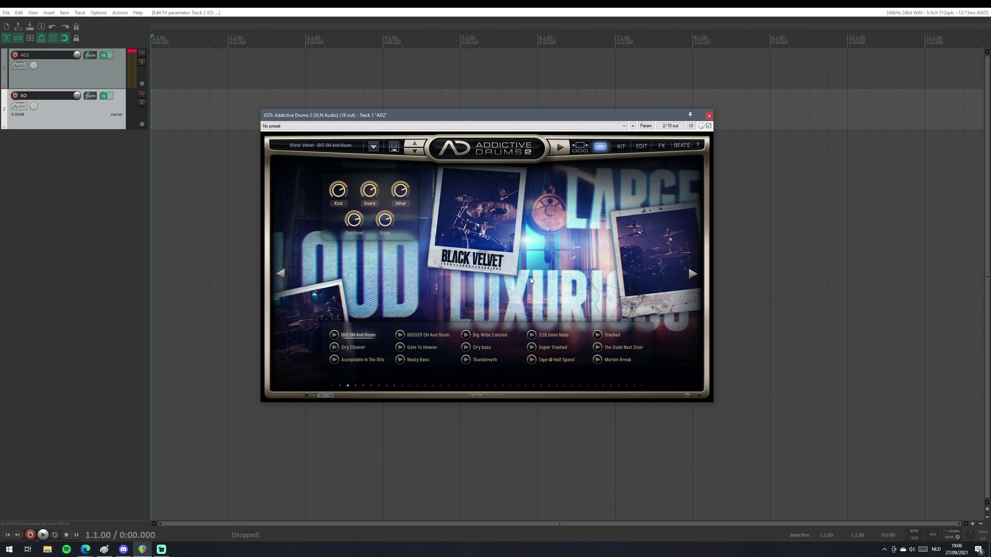
left_click(566, 146)
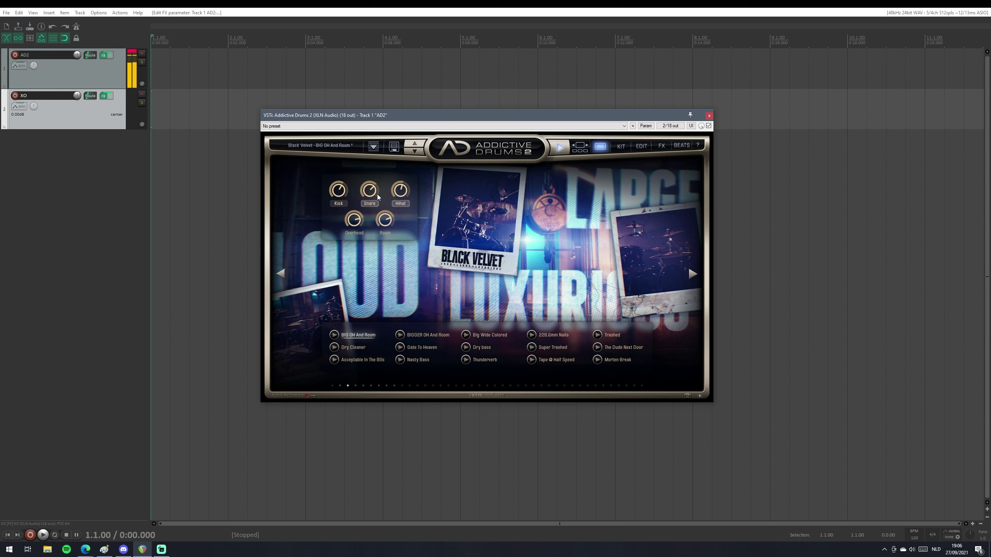
left_click_drag(363, 194, 387, 218)
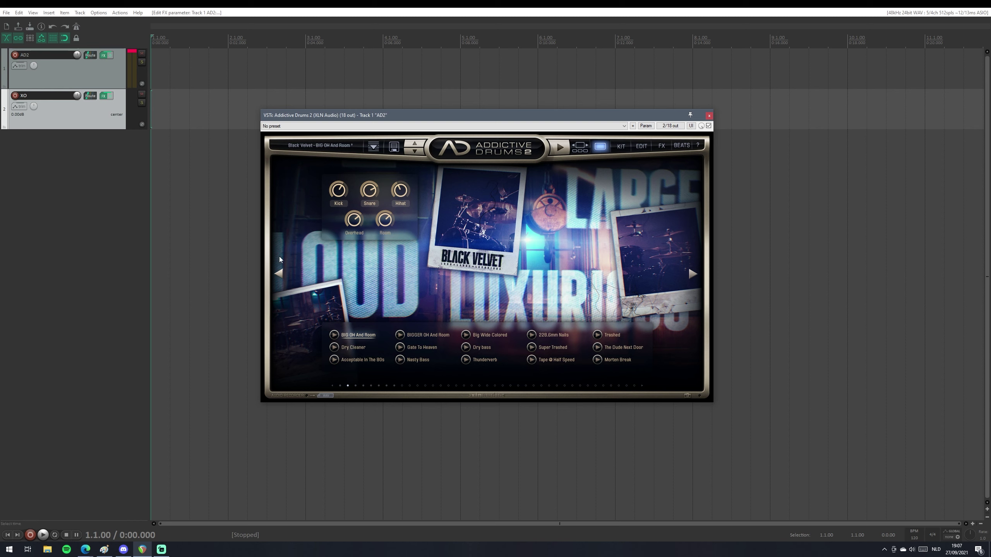
Load the Crisp With Plate preset from the main Black Velvet page and open the beats browser.
left_click(278, 275)
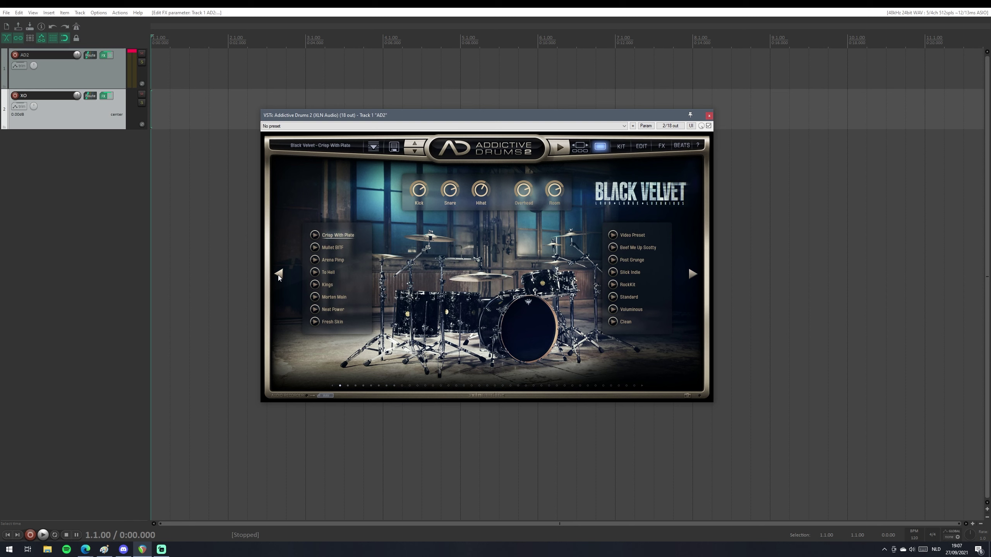
left_click(349, 237)
left_click(688, 147)
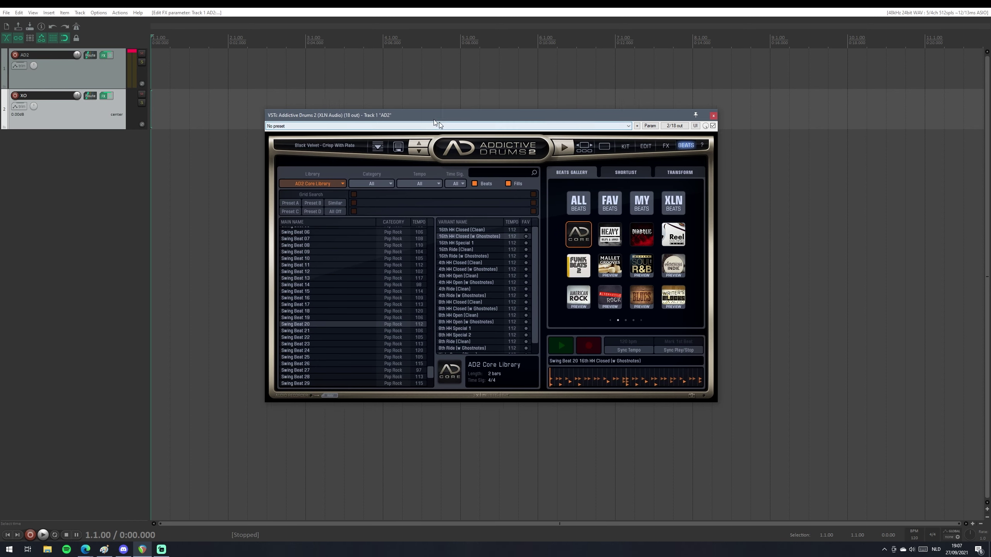
left_click_drag(439, 118, 487, 125)
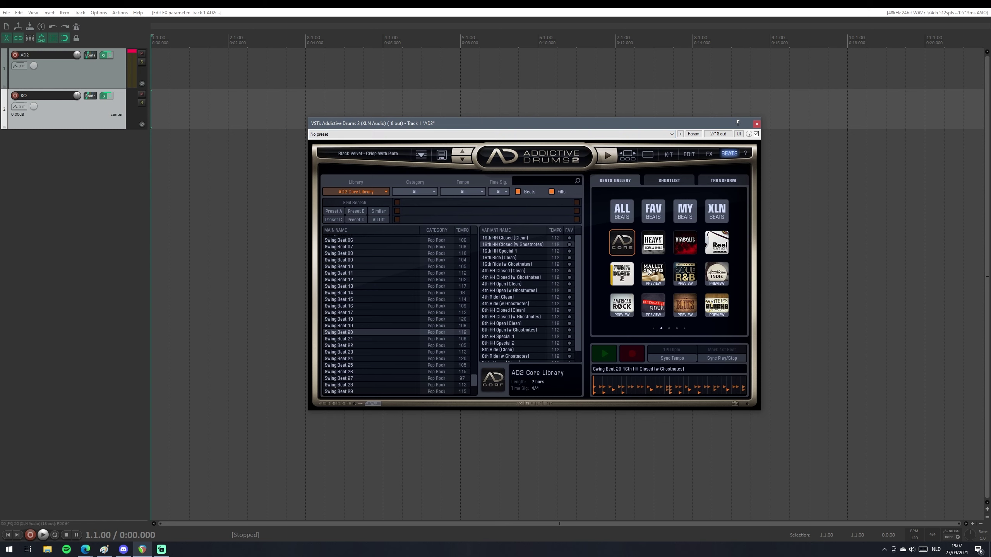
Insert the 16th HH Closed (w Ghostnotes) variant of Swing Beat 20 on the AD2 track just before bar 9.
scroll(453, 330, "up", 7)
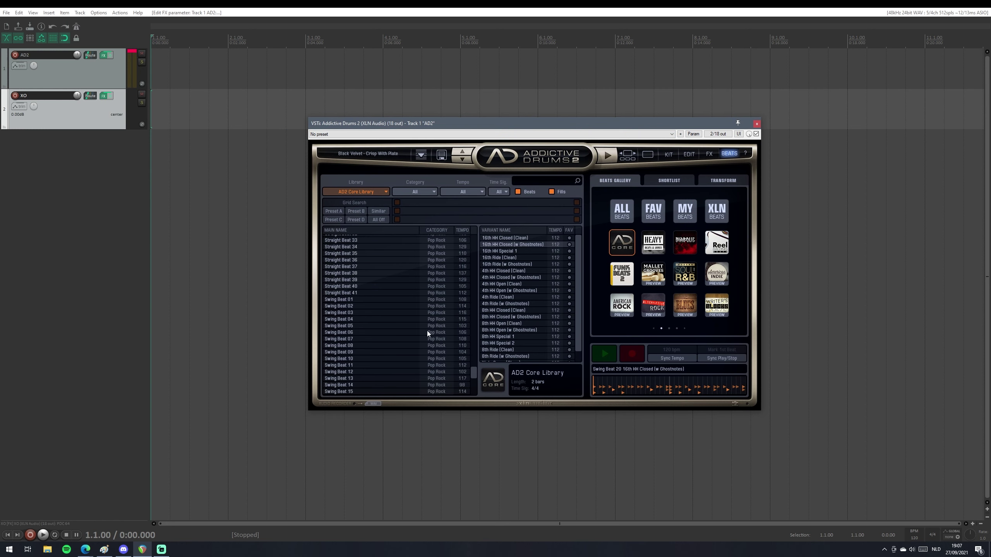
left_click_drag(472, 369, 478, 377)
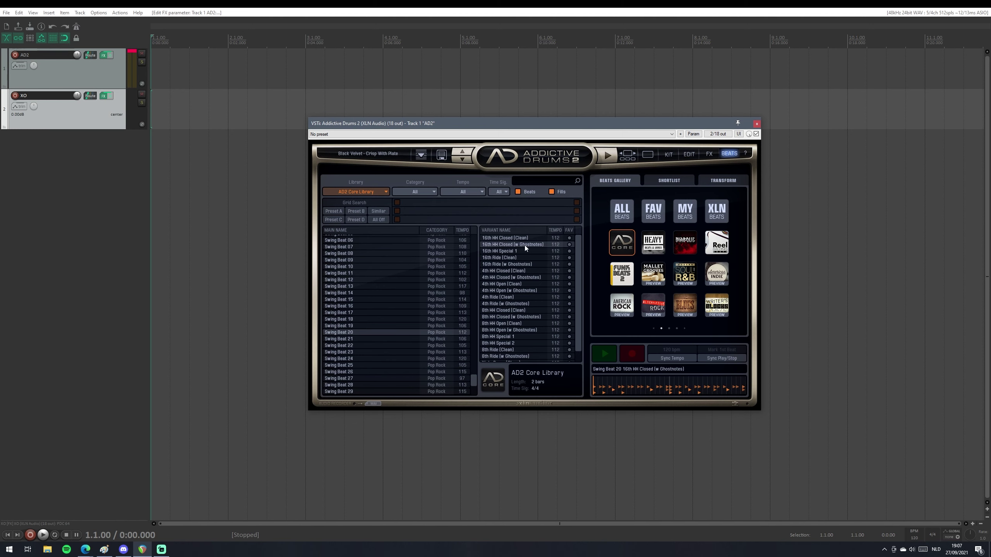
left_click_drag(525, 244, 755, 70)
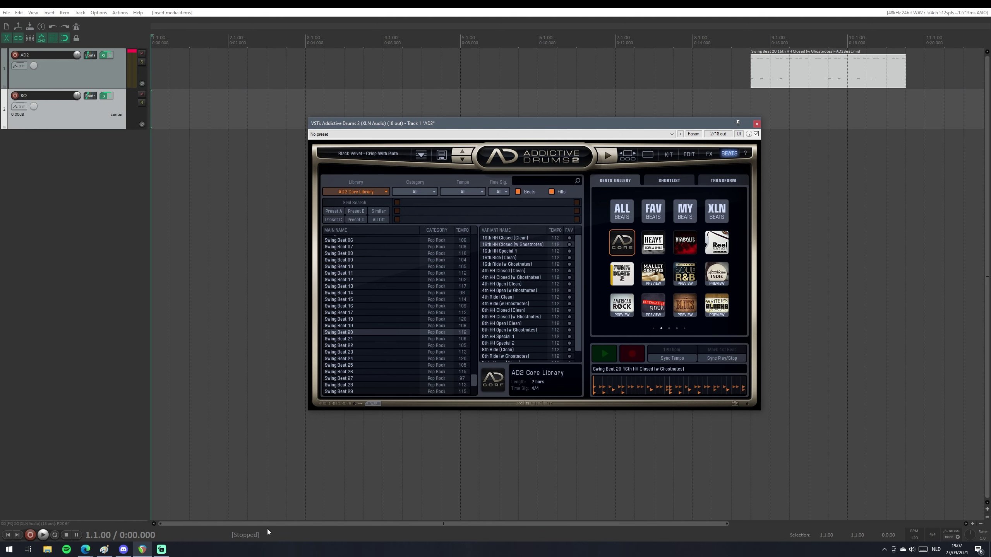
Browse the 3-4 beats in the AD2 Core Library and select 3-4 Straight Beat 04 with its 16th HH Closed (w Ghostnotes) variant.
left_click_drag(476, 379, 536, 329)
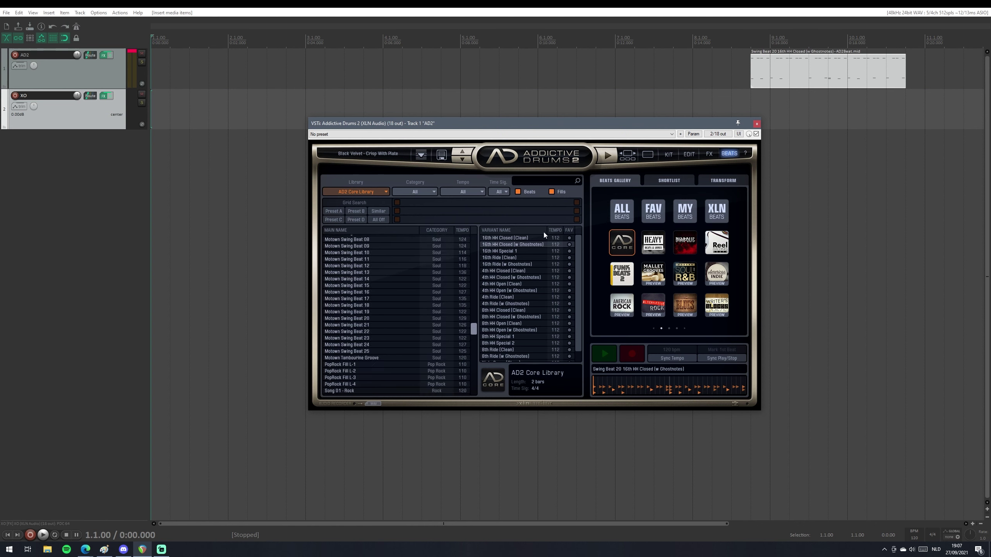
left_click_drag(544, 232, 449, 235)
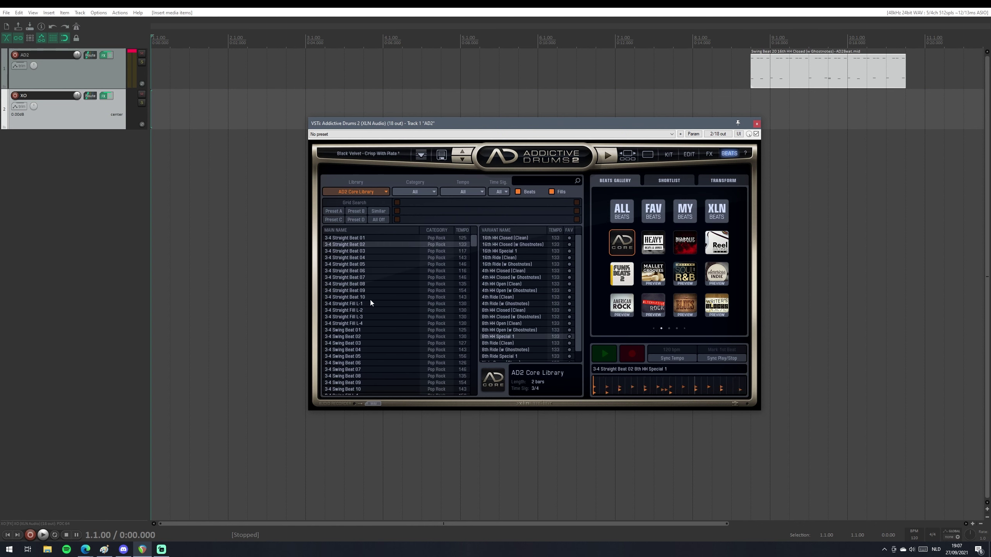
left_click(368, 324)
left_click(390, 278)
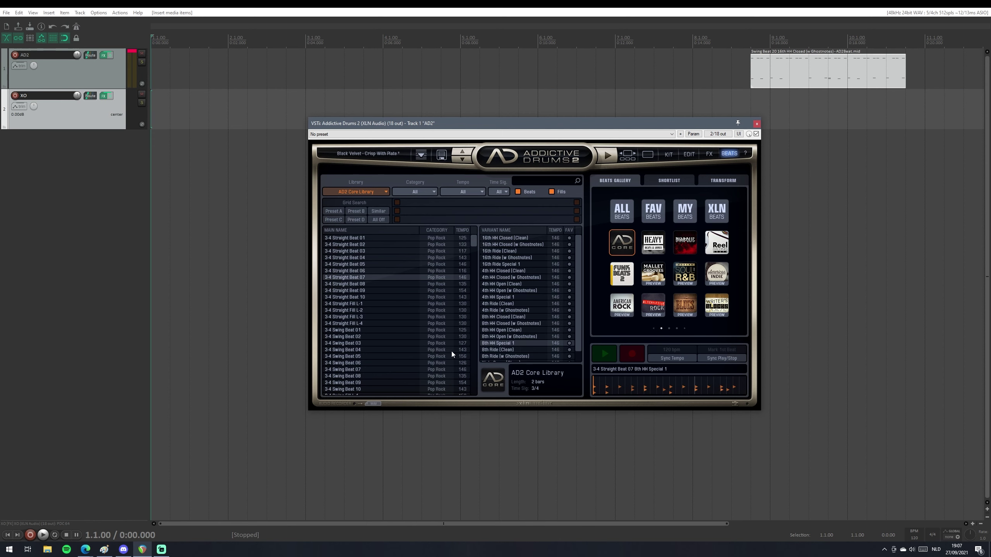
left_click(370, 258)
left_click(522, 245)
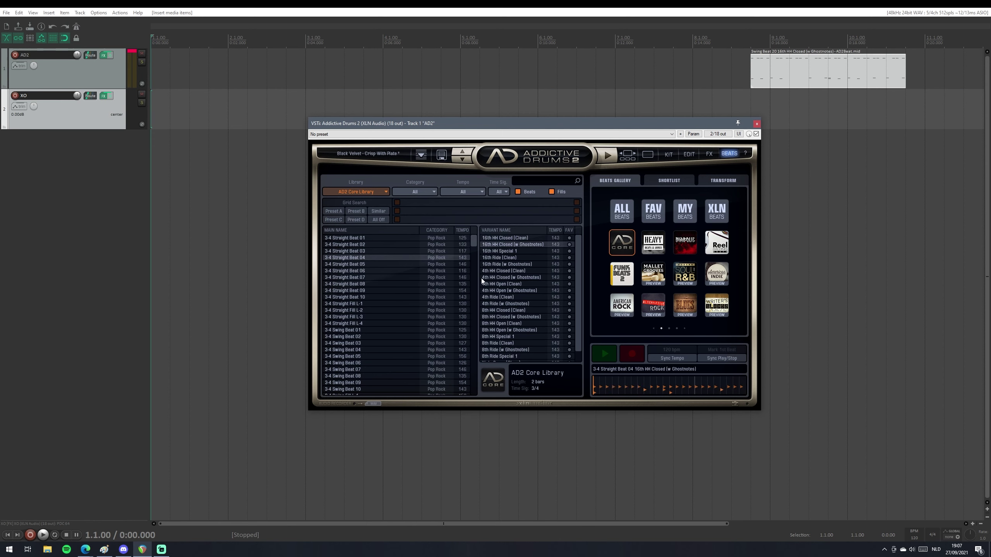
Preview the selected beat, enable Sync Tempo and preview the beat again at the project tempo.
left_click(611, 158)
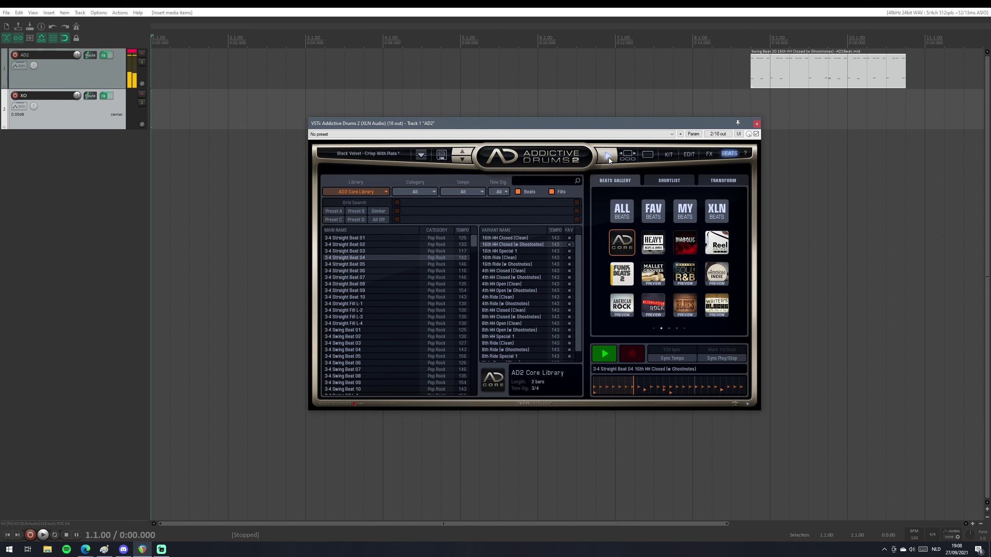
left_click(608, 158)
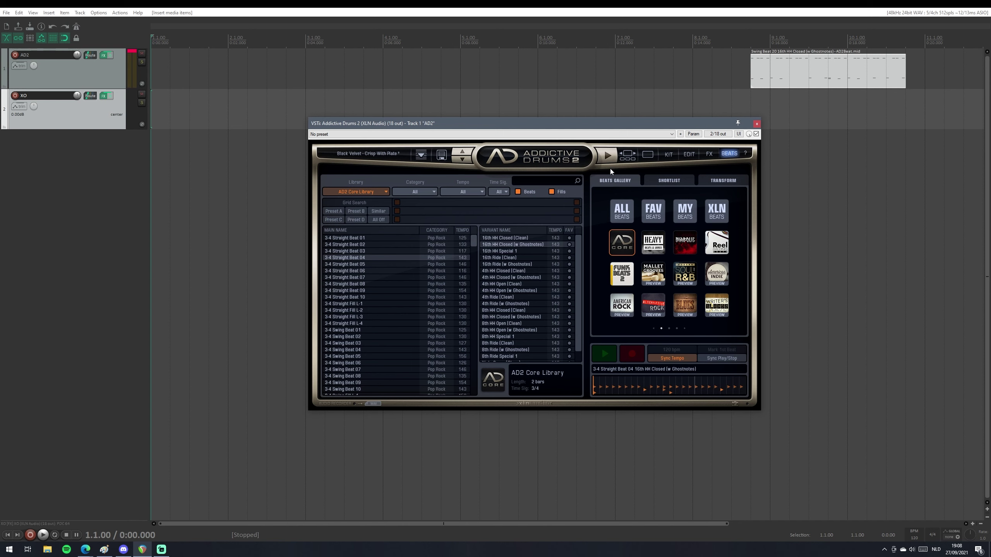
left_click(615, 155)
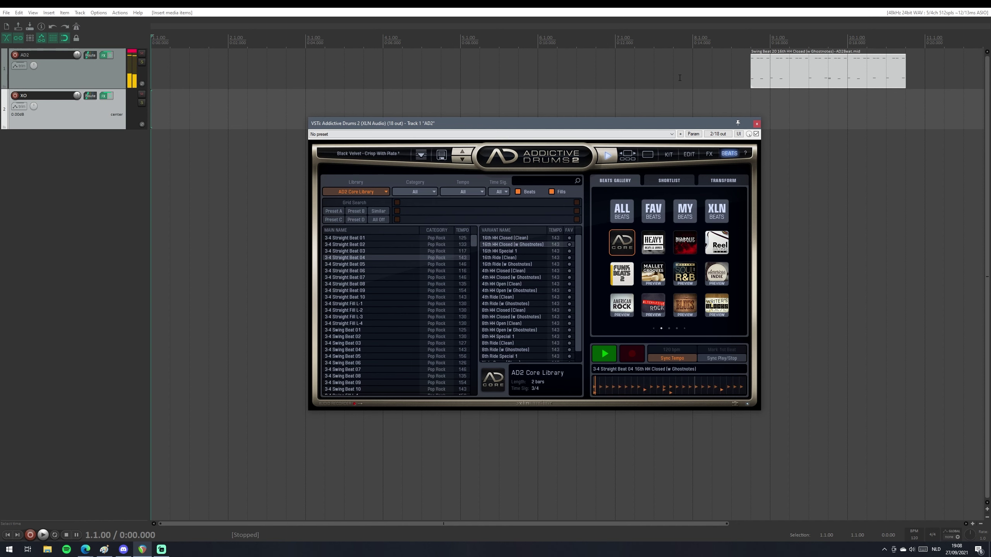
left_click(609, 156)
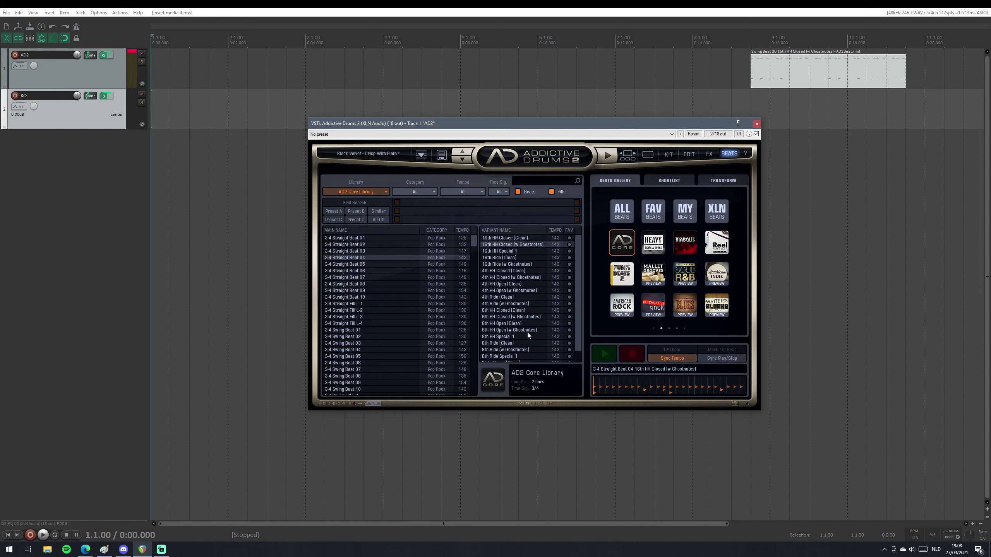
Audition the 8th HH Closed, 8th Ride and Kick+Snare variants with ghostnotes of 3-4 Straight Beat 04.
left_click(606, 157)
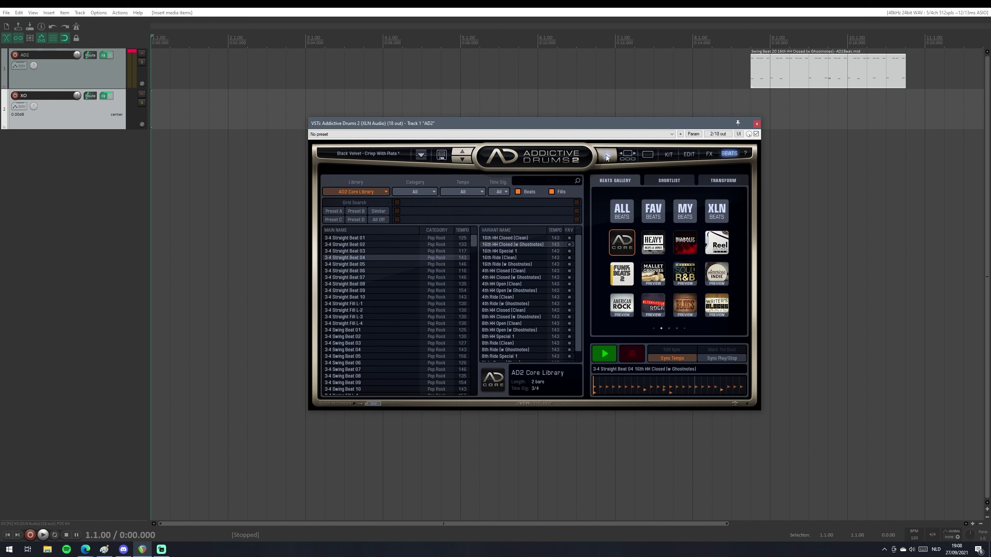
left_click(519, 277)
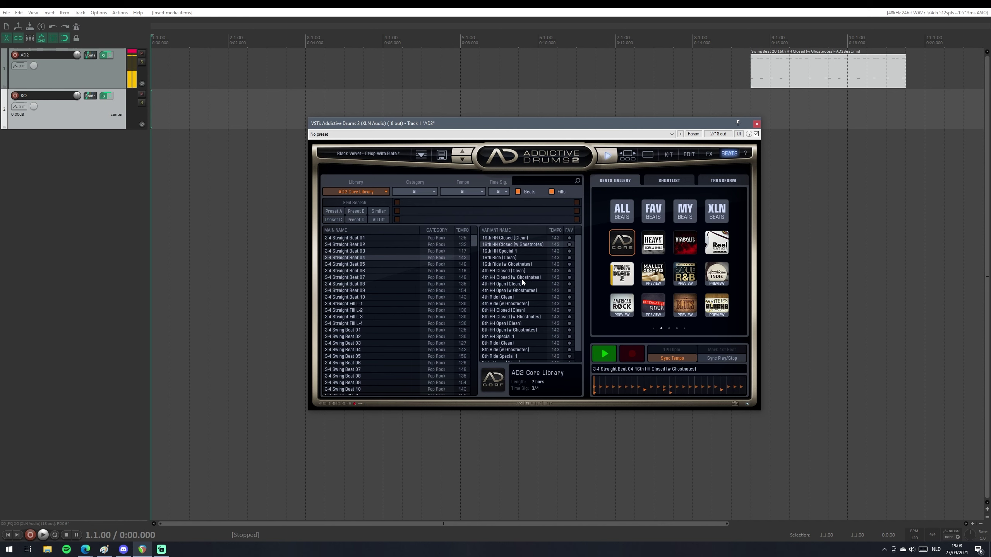
left_click(525, 318)
scroll(539, 333, "down", 1)
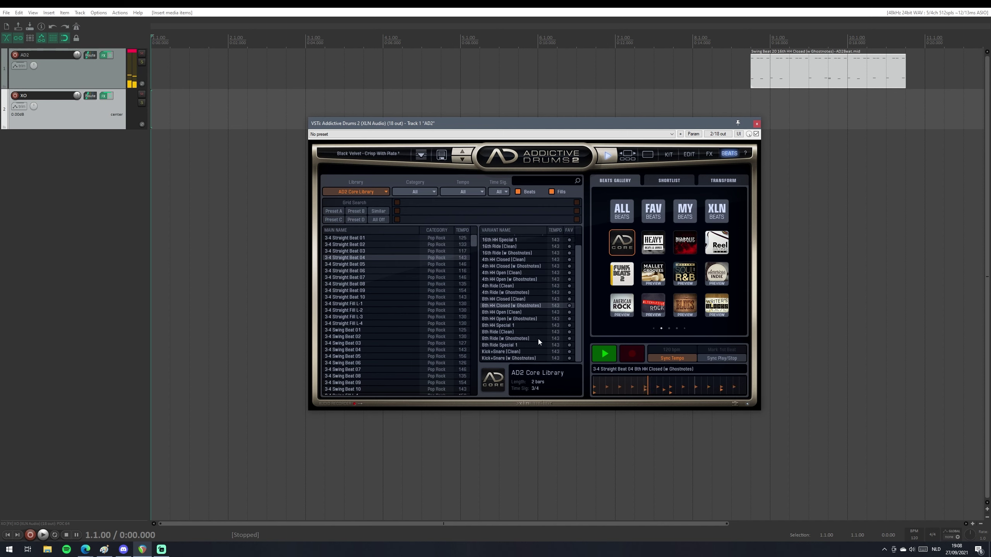
left_click(526, 339)
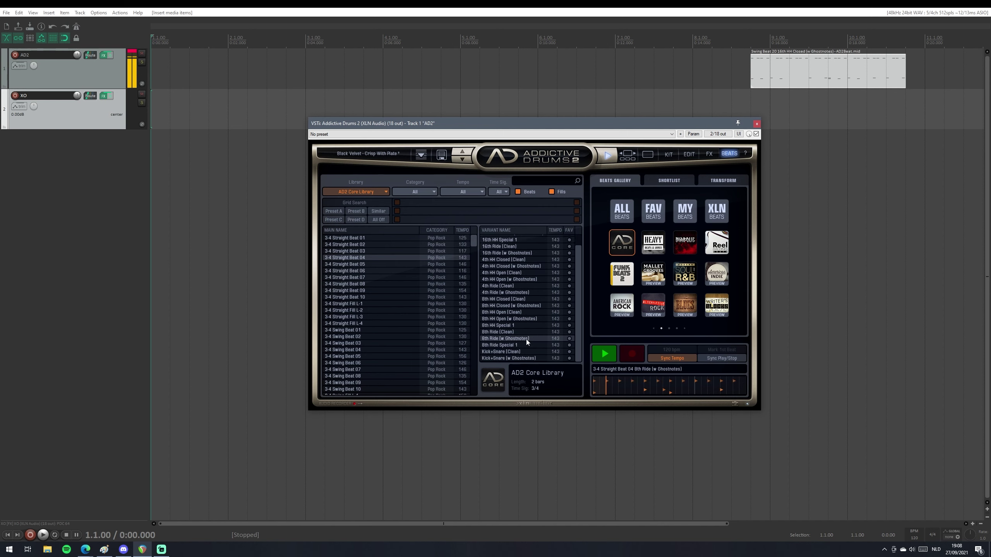
left_click(529, 358)
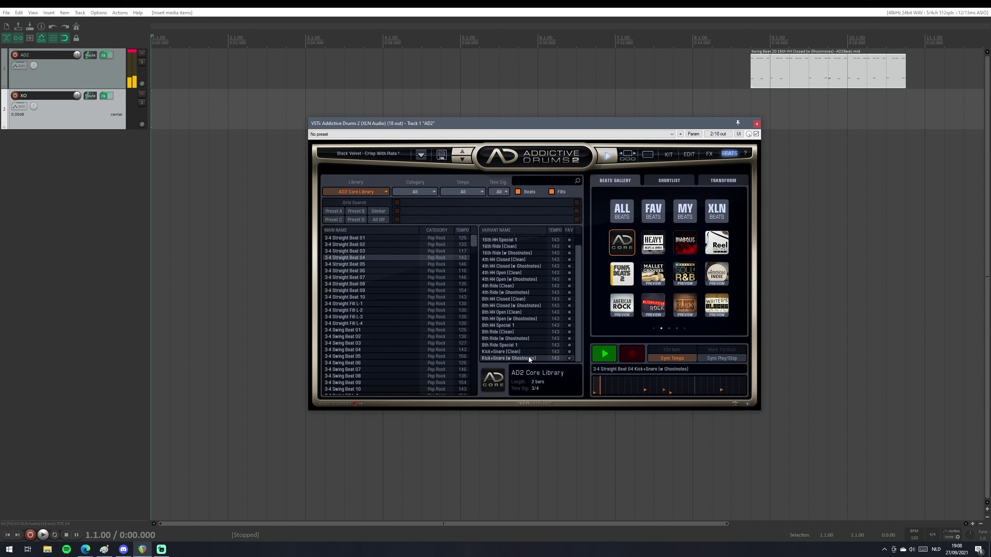
Audition the 16th HH Closed (w Ghostnotes) variant of 3-4 Straight Beat 05 and insert it on the AD2 track at bar 2.
left_click(359, 265)
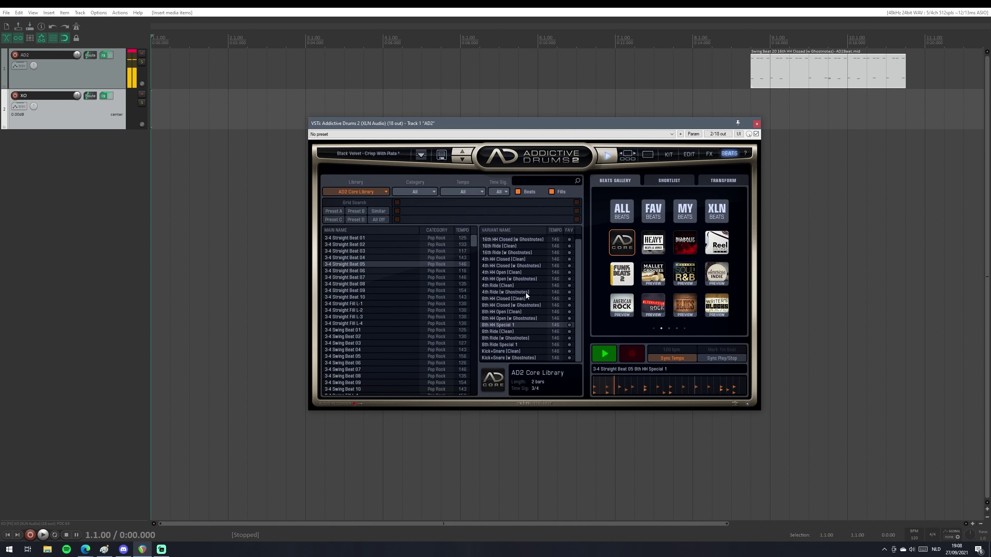
left_click(530, 236)
left_click(527, 243)
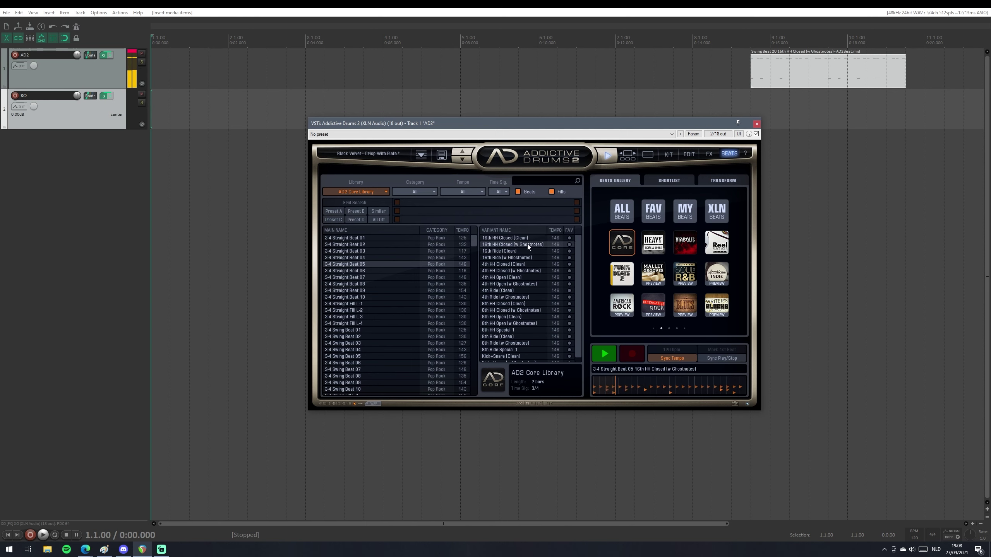
left_click(607, 156)
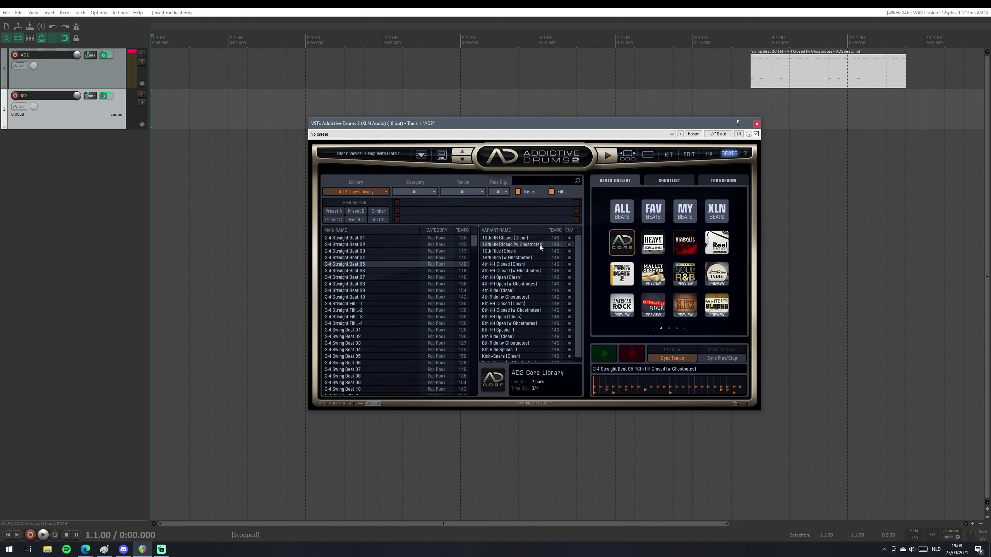
left_click_drag(539, 245, 231, 77)
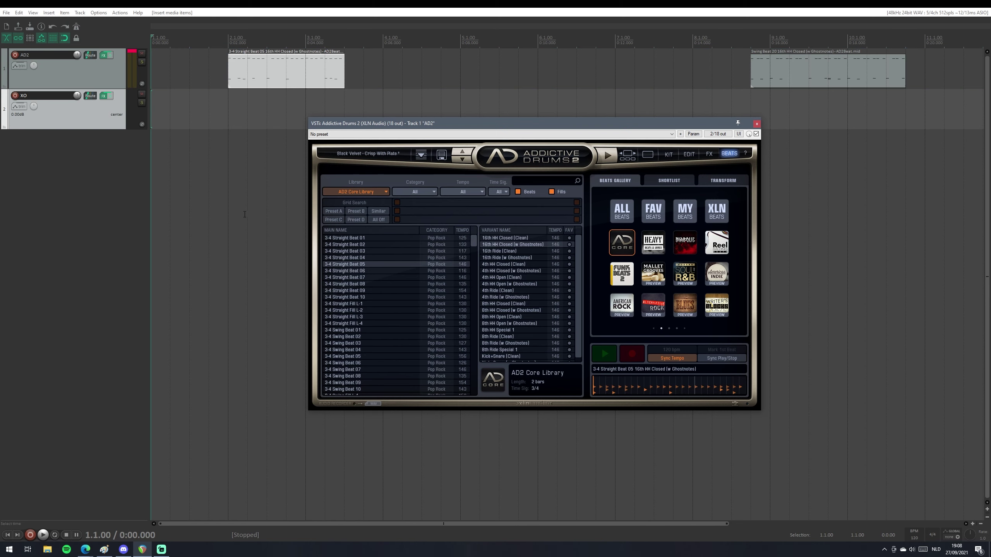
Examine the notes and velocities of the 3-4 Straight Beat 05 clip in the MIDI editor, and close the editor.
double_click(248, 70)
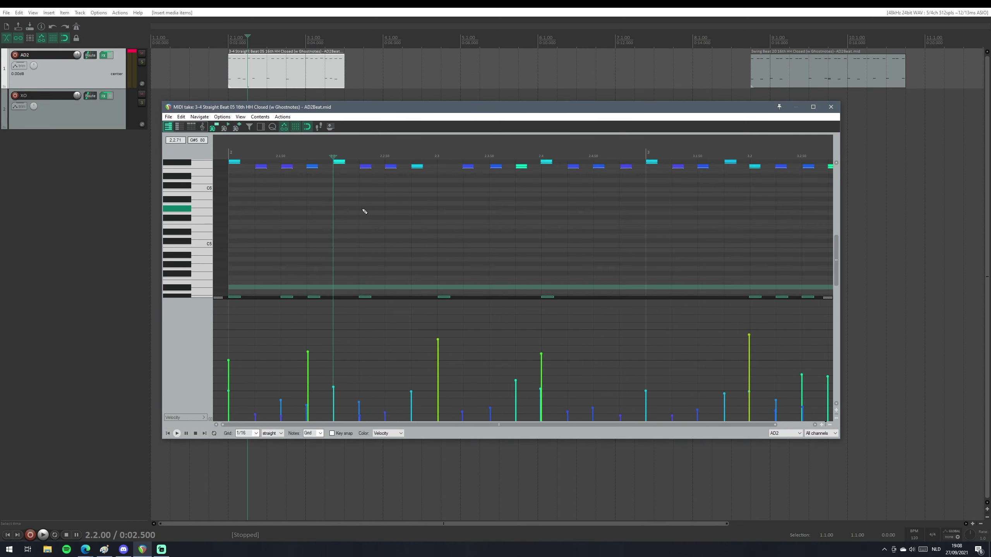
scroll(453, 192, "up", 2)
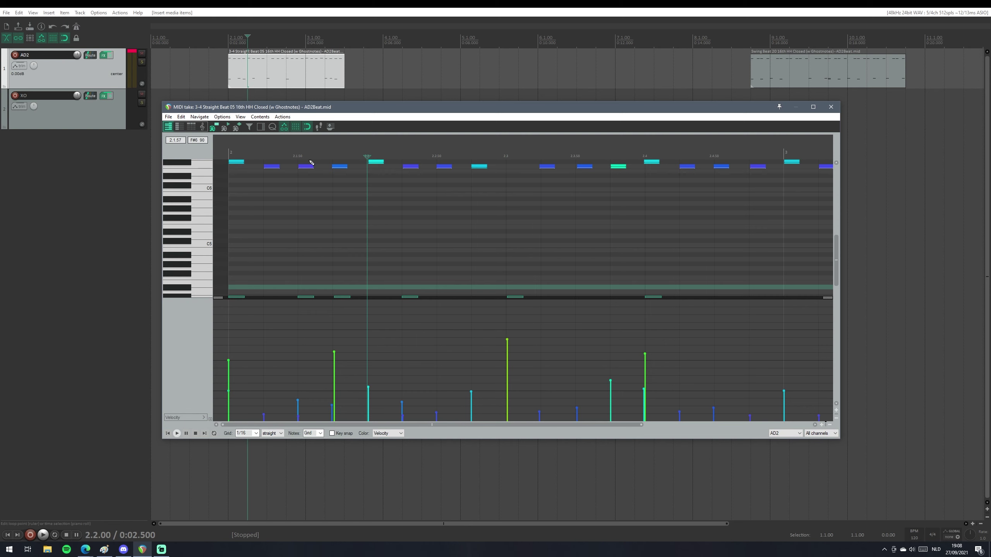
left_click(368, 165)
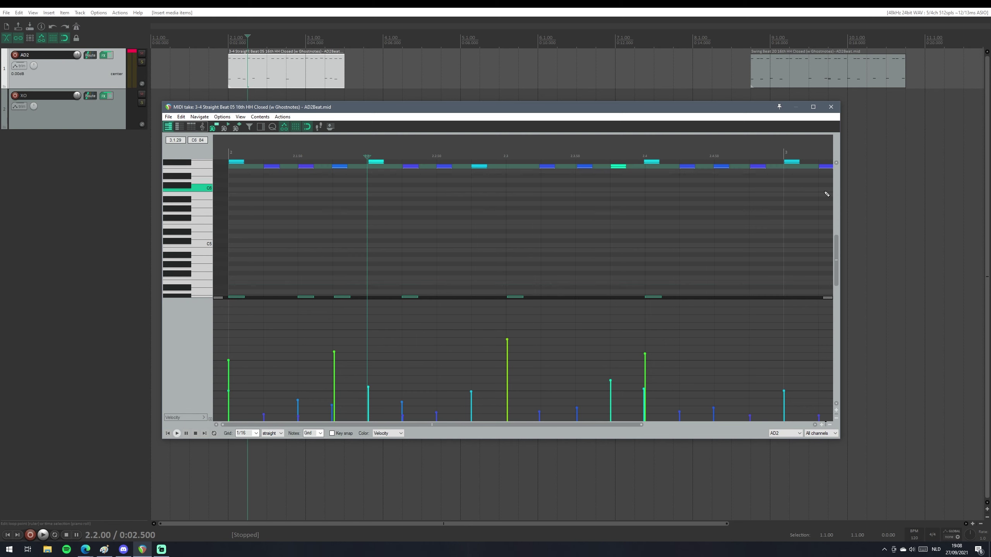
left_click(831, 106)
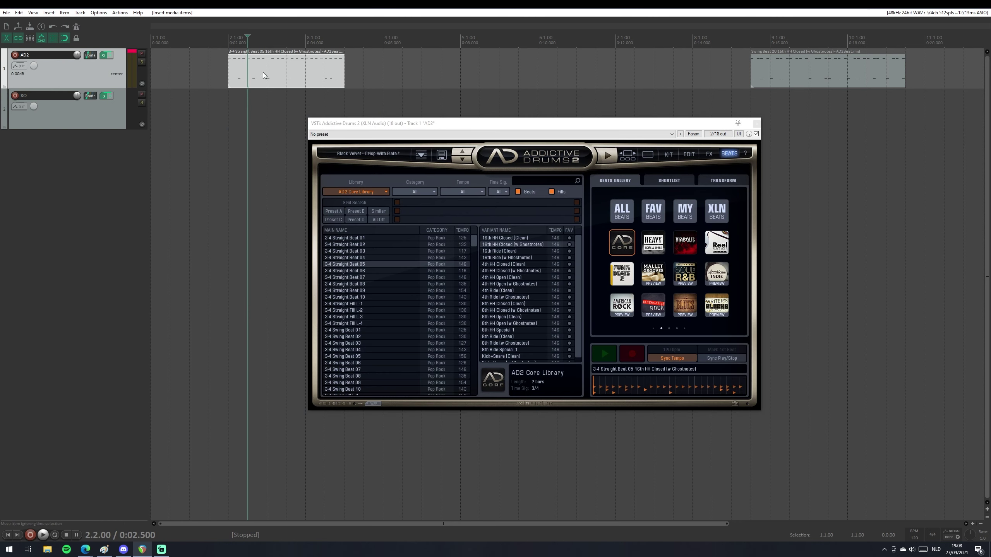
Delete the 3-4 Straight Beat 05 clip from the AD2 track.
left_click(267, 74)
key("Delete")
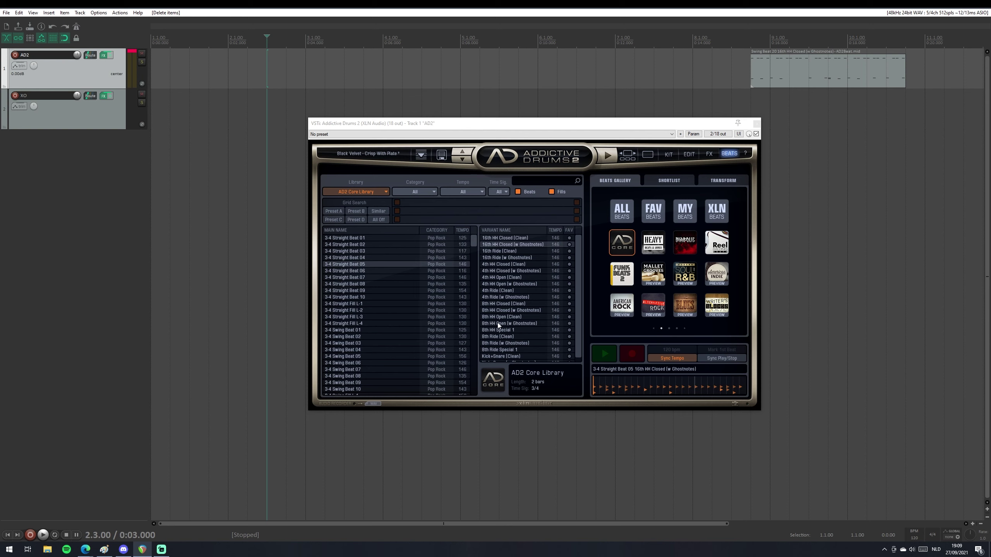
Start the beat preview and audition 6-8 Straight Beat 03 and 6-8 Swing Beat 01 from the AD2 Core Library.
scroll(363, 317, "down", 5)
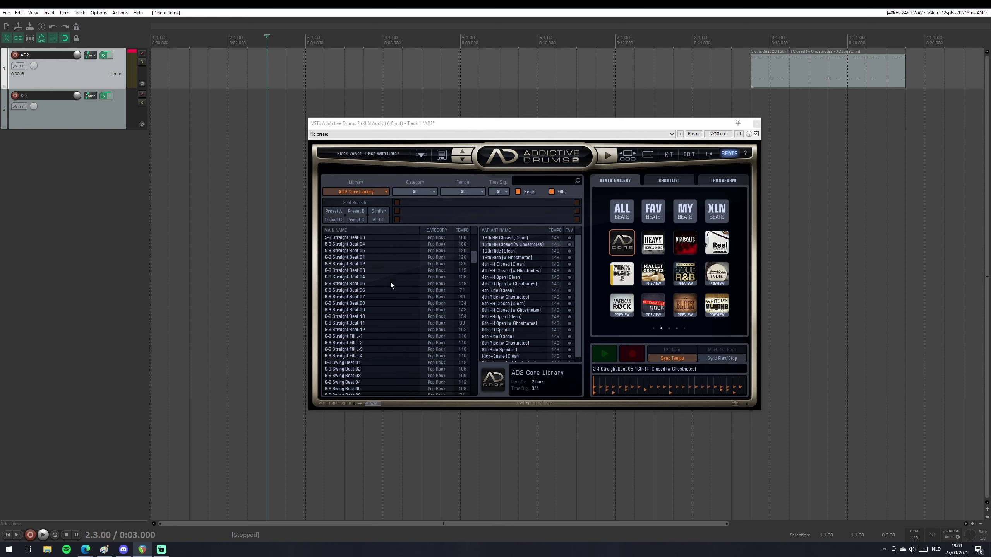
left_click(376, 270)
left_click(599, 156)
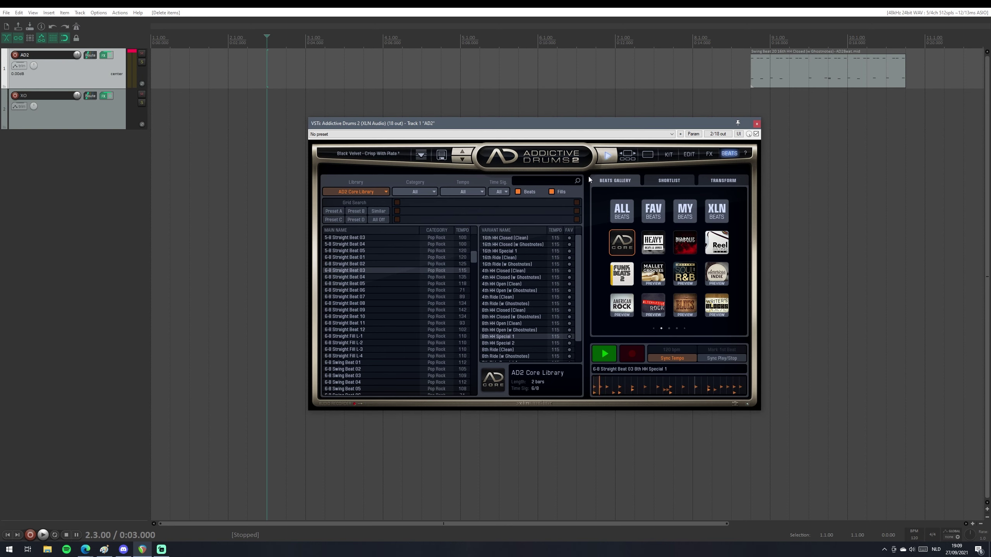
scroll(397, 294, "down", 1)
scroll(382, 375, "down", 3)
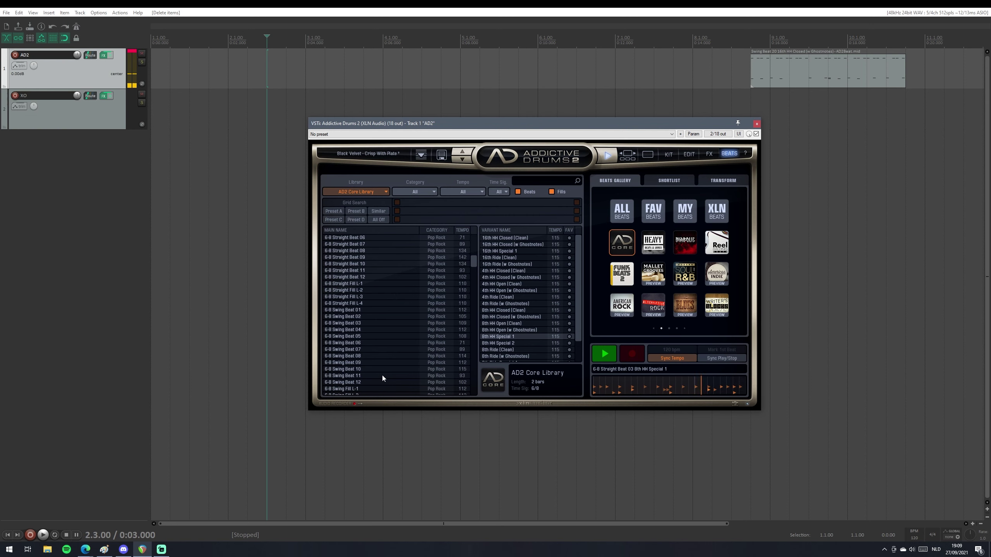
left_click(360, 310)
scroll(460, 343, "down", 5)
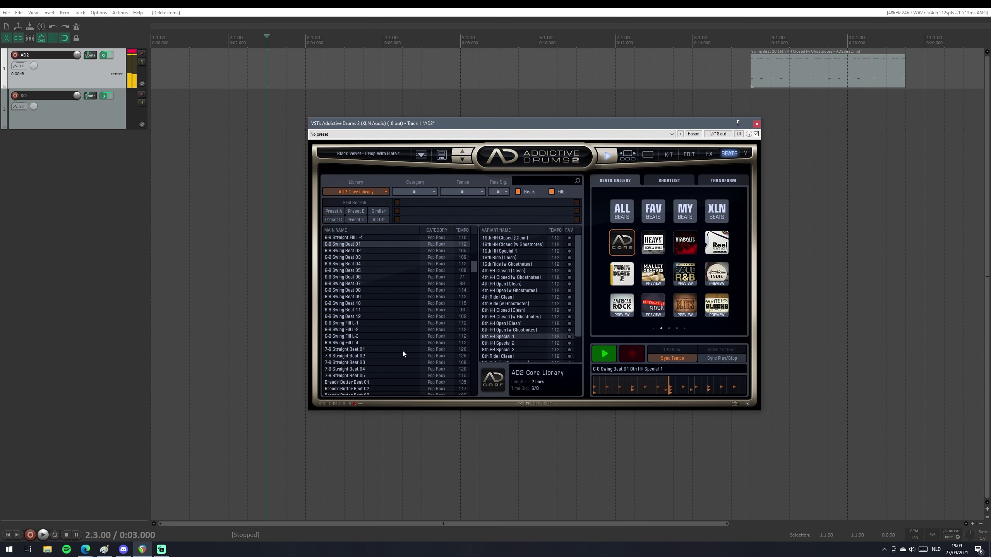
Audition 4th HH Open (Clean) of 6-8 Swing Beat 01 and 8th HH Closed (w Ghostnotes) of 7-8 Straight Beat 02.
left_click(549, 284)
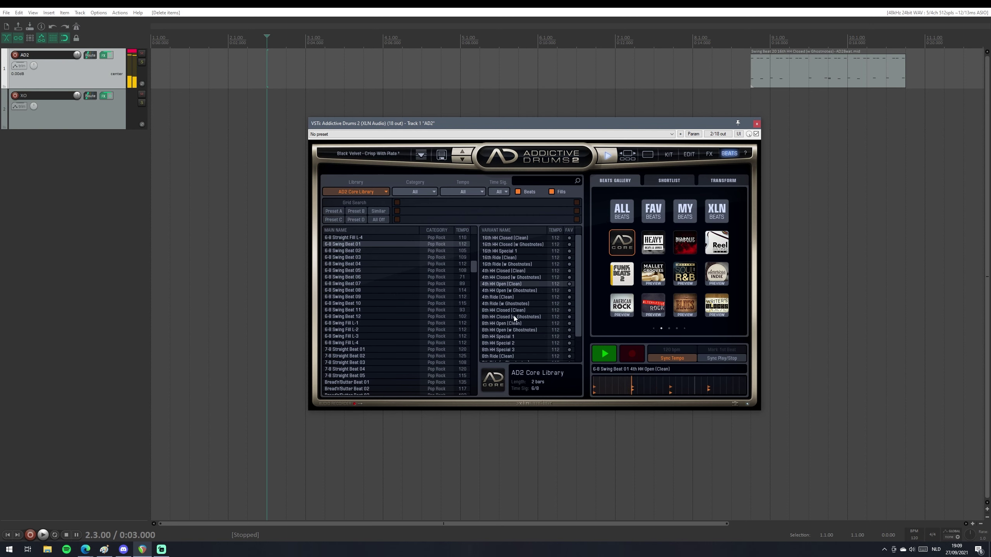
left_click(345, 355)
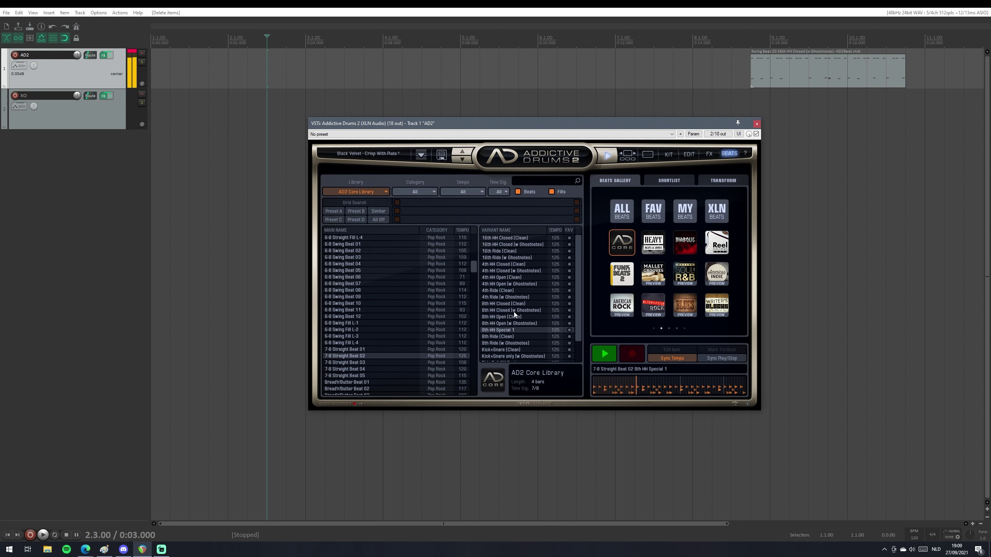
left_click(514, 311)
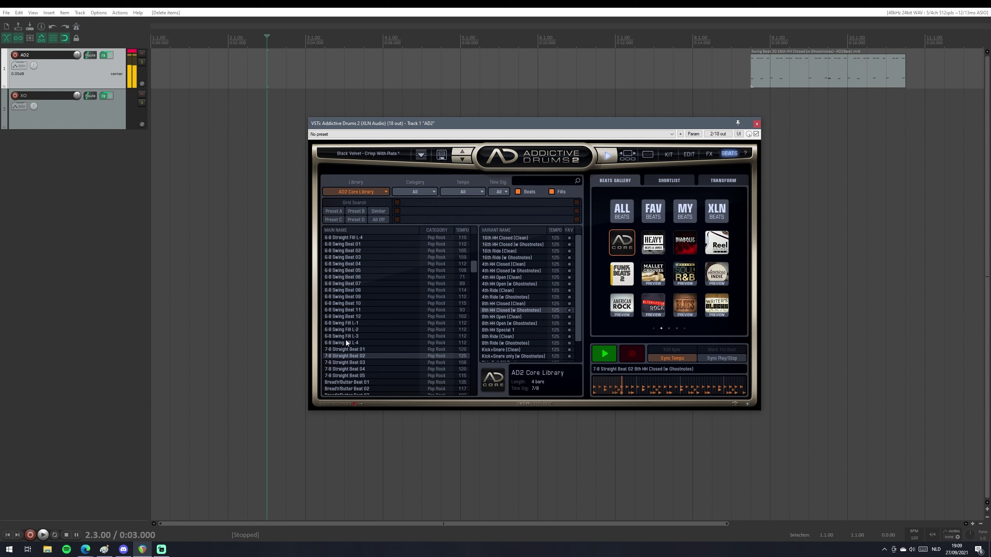
Audition the 8th HH Sidestick, 8th HH Rimshot and 8th HH Open variants of Bread'n'Butter Beat 03.
scroll(376, 329, "down", 2)
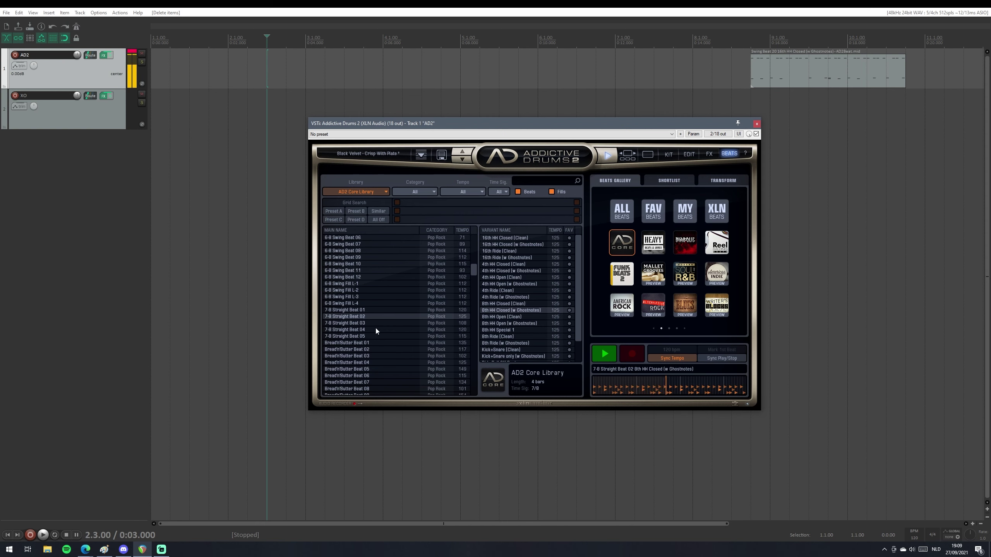
scroll(375, 328, "down", 2)
left_click(374, 330)
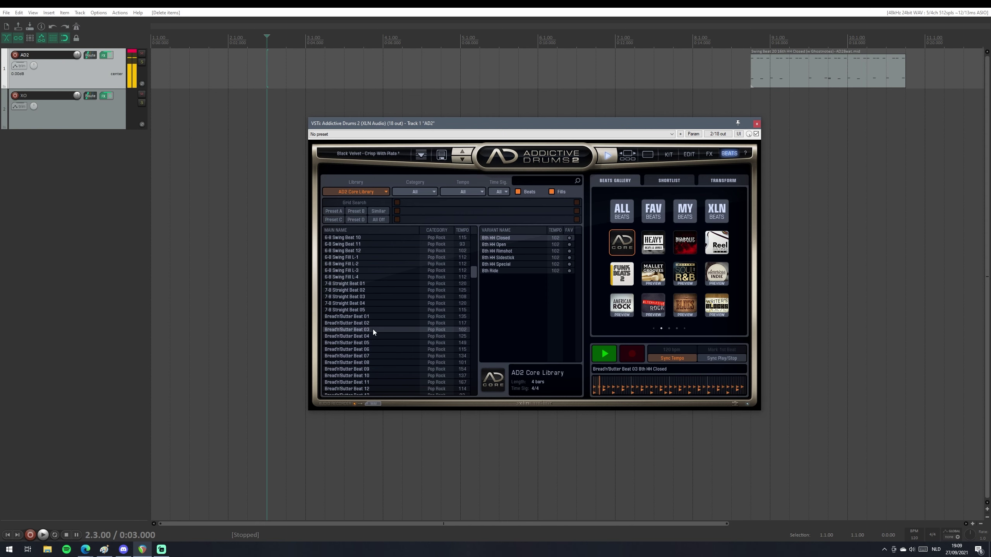
left_click(513, 256)
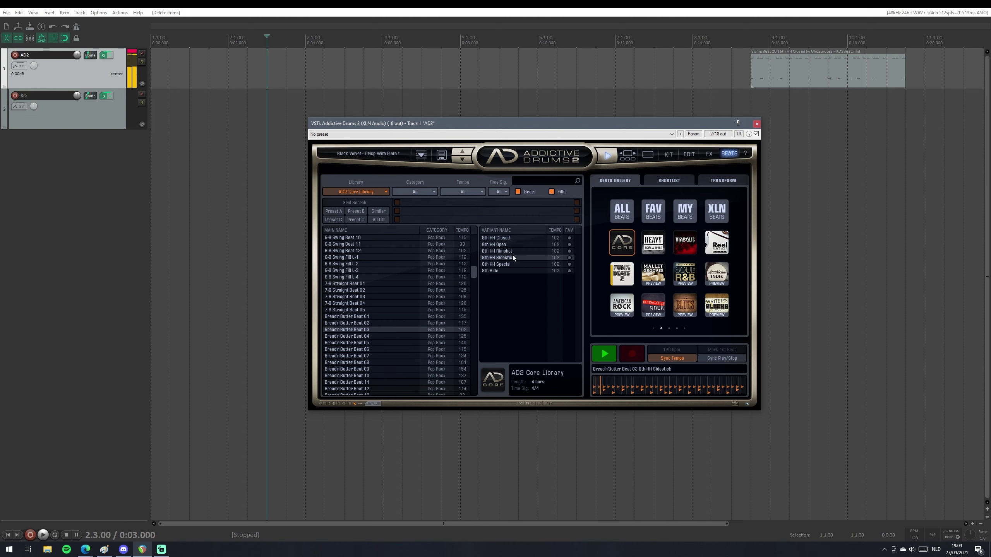
left_click(515, 251)
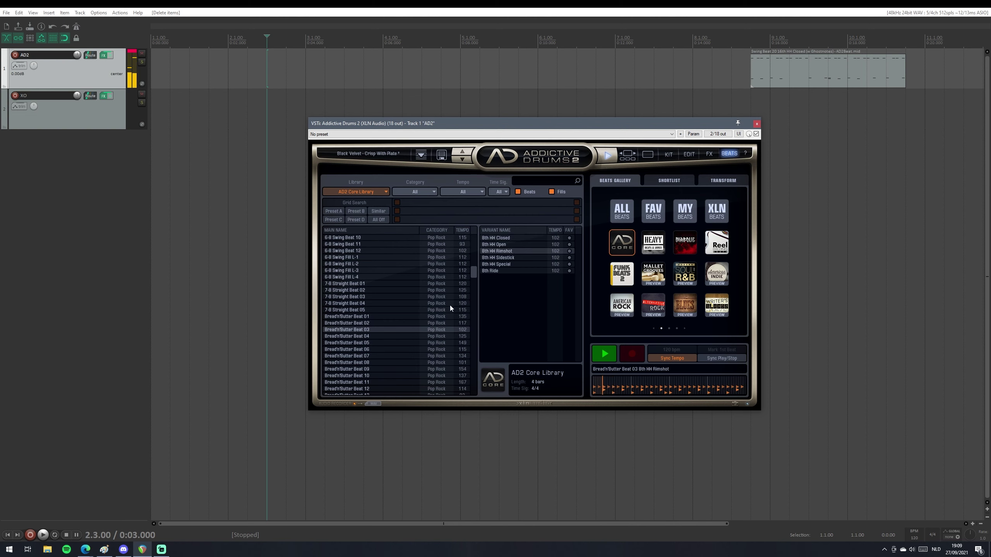
left_click(519, 246)
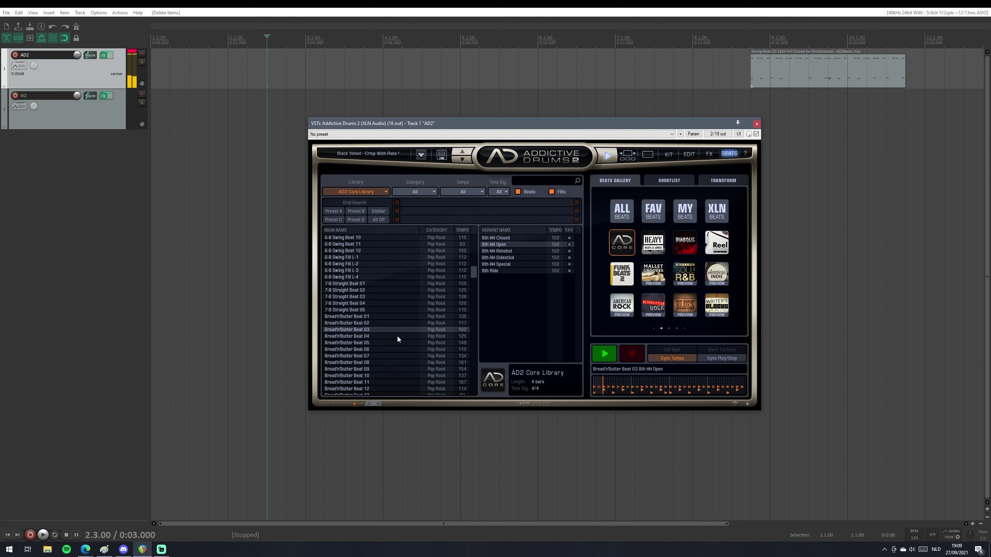
Audition the 8th HH Sidestick variants of Bread'n'Butter Beat 08 and Bread'n'Butter Beat 20.
scroll(388, 361, "down", 2)
left_click(384, 337)
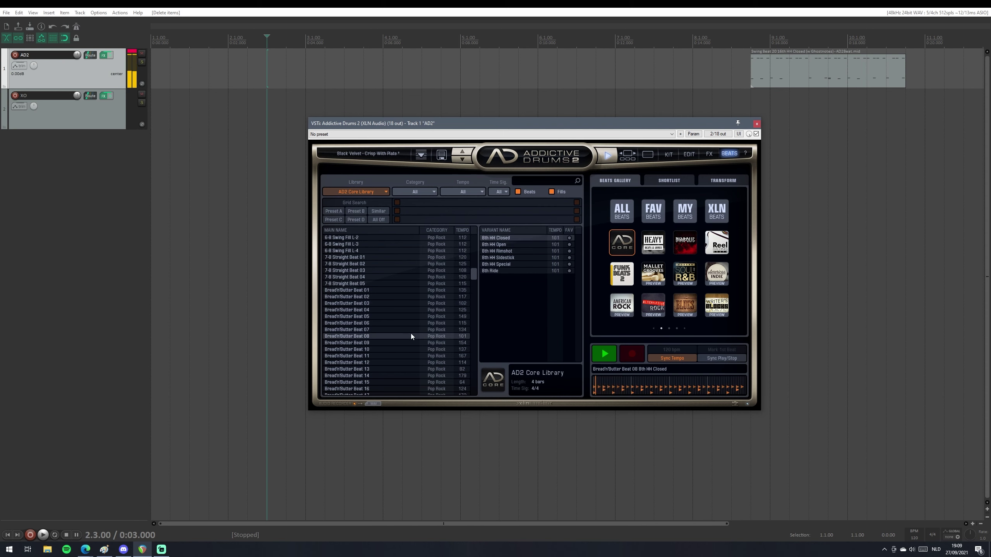
left_click(517, 259)
scroll(402, 365, "down", 6)
left_click(362, 337)
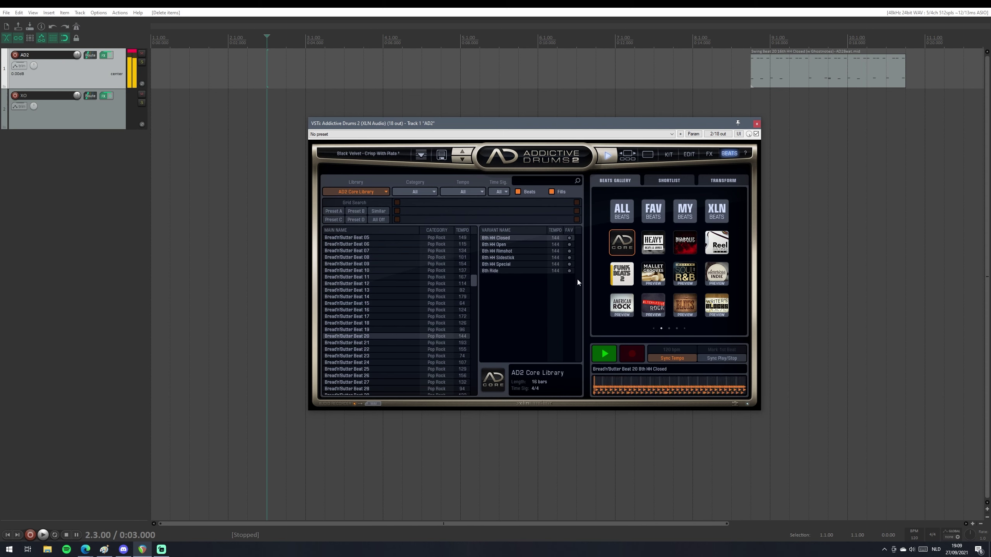
left_click(513, 259)
Audition variant 07 of Buildup 2 bar and variant 10 of Bundle - 3-4 Groove.
scroll(381, 375, "down", 7)
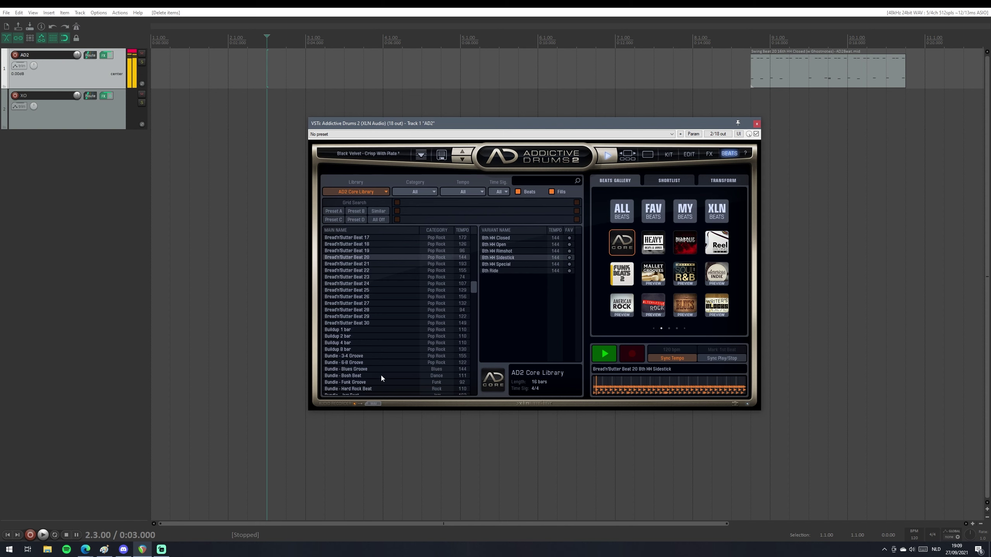
left_click(365, 324)
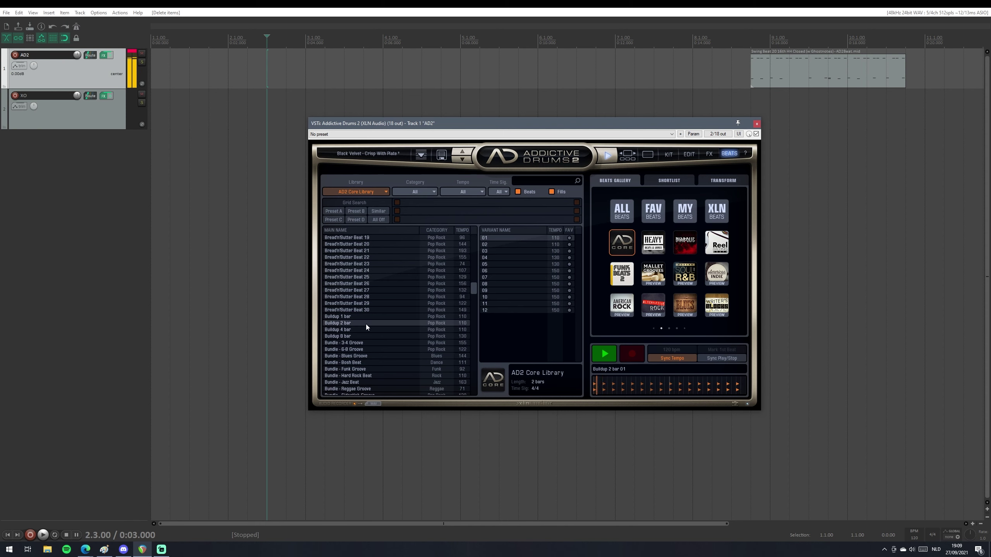
left_click(507, 278)
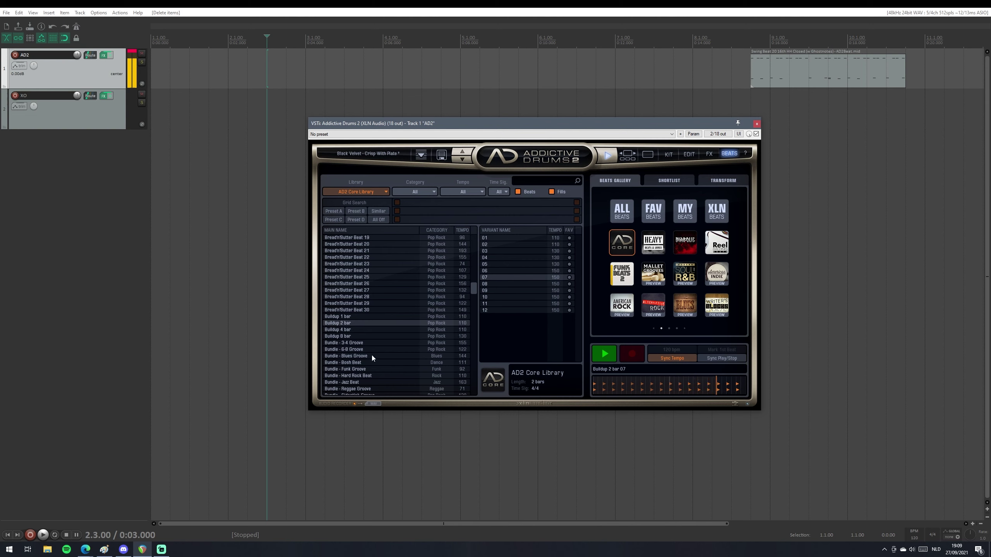
left_click(371, 342)
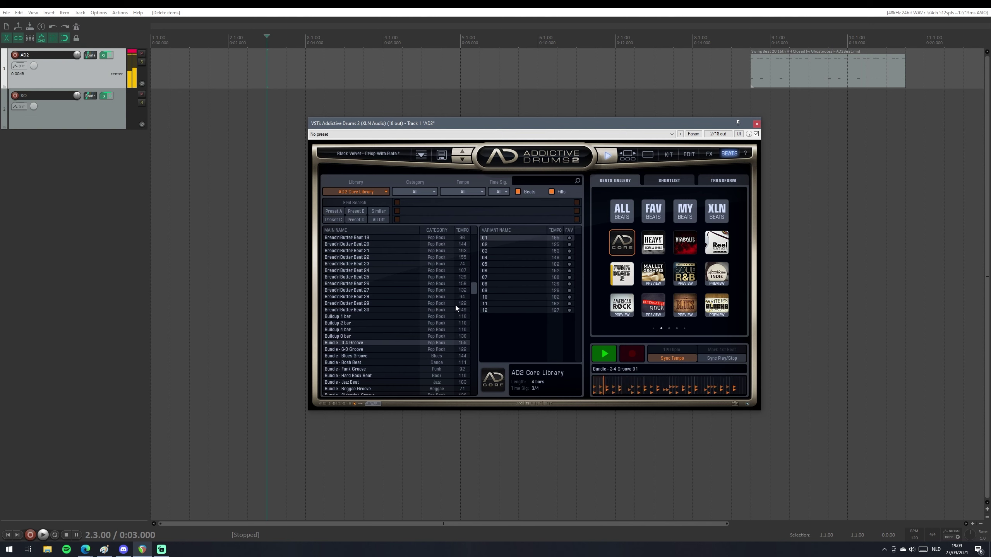
left_click(508, 297)
Audition the 16th HH Closed (w Ghostnotes) variant of Straight Beat 27, and stop the beat preview.
scroll(398, 346, "down", 2)
scroll(398, 345, "down", 20)
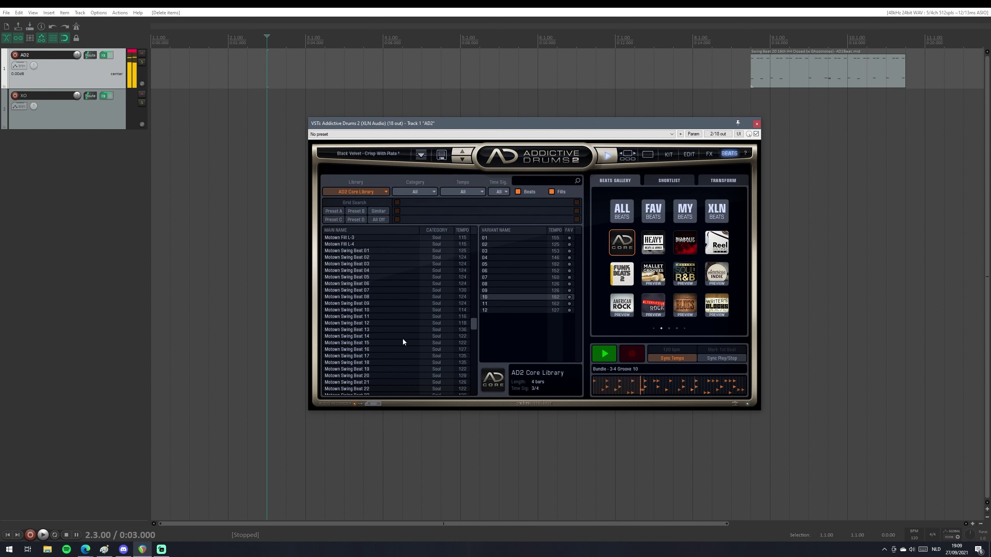
scroll(394, 358, "down", 8)
left_click(445, 264)
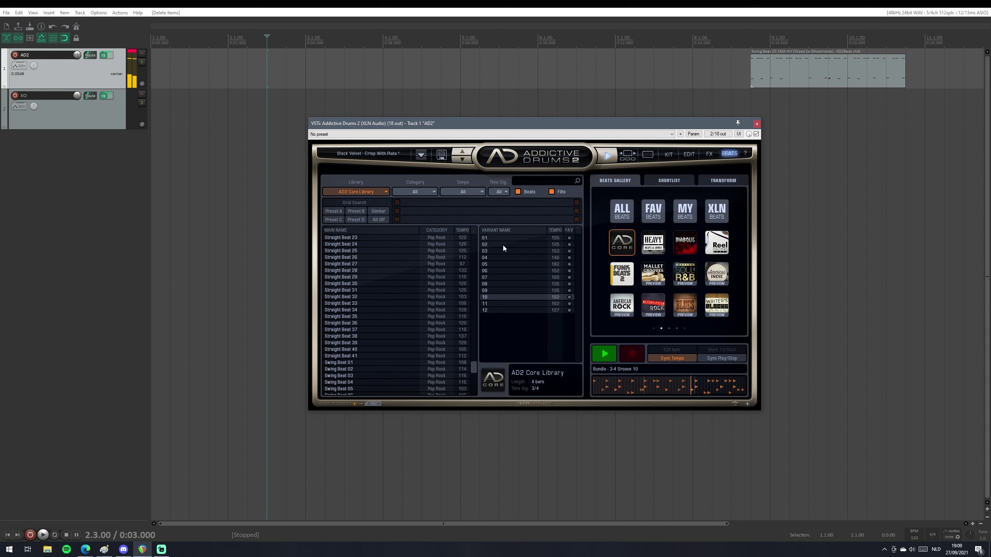
left_click(538, 245)
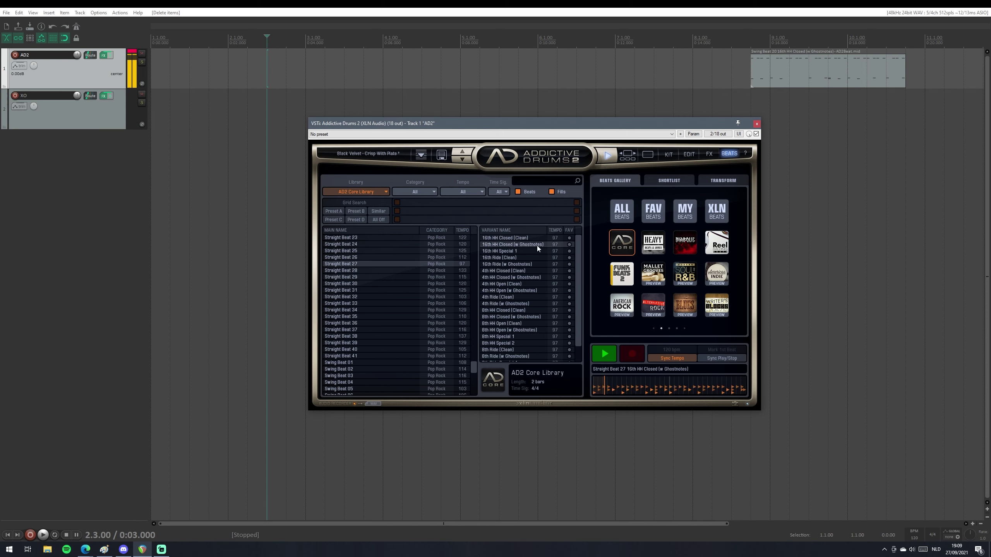
left_click(611, 159)
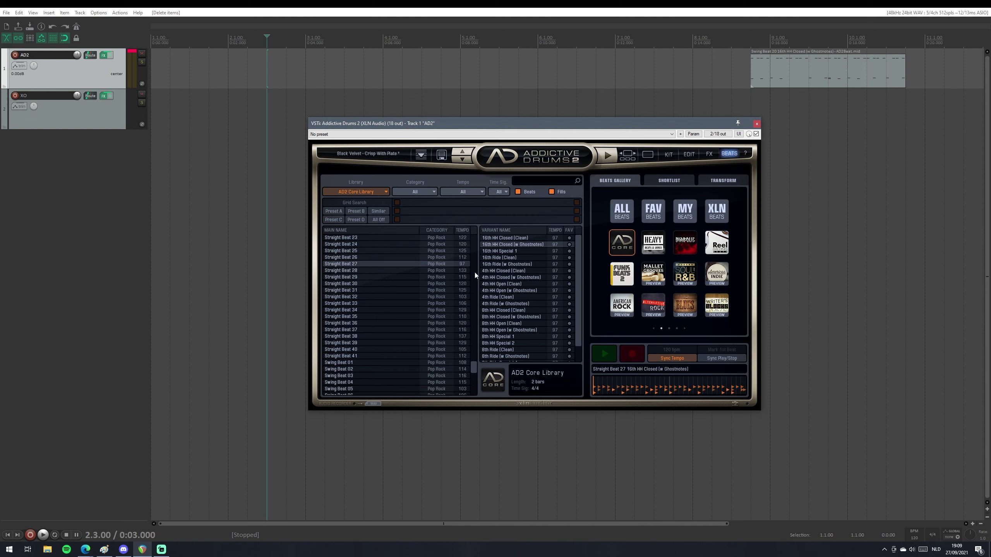
Insert the 16th HH Closed (w Ghostnotes) clip of Straight Beat 27 on the AD2 track at 2.3.00, and delete it again.
scroll(457, 332, "down", 10)
scroll(450, 334, "up", 7)
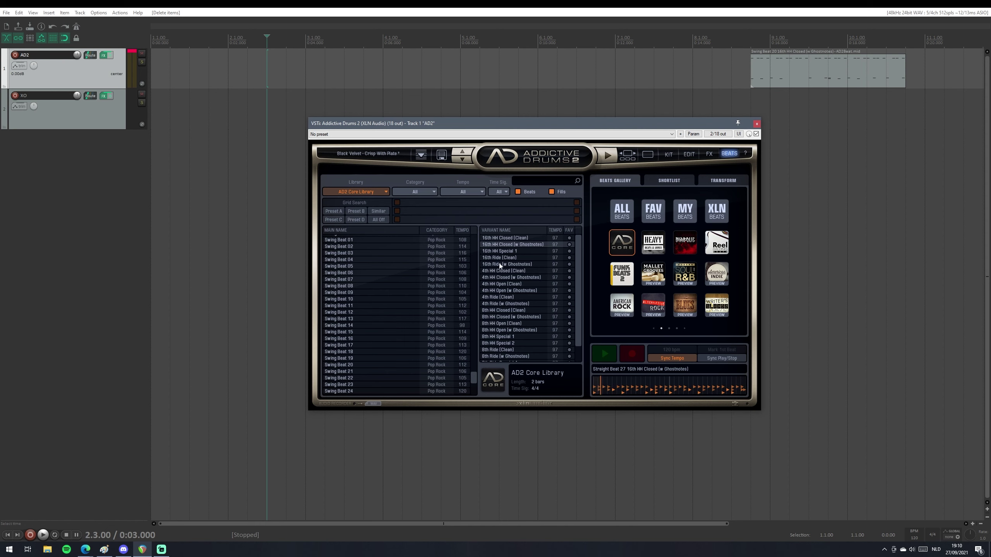
left_click_drag(498, 245, 271, 69)
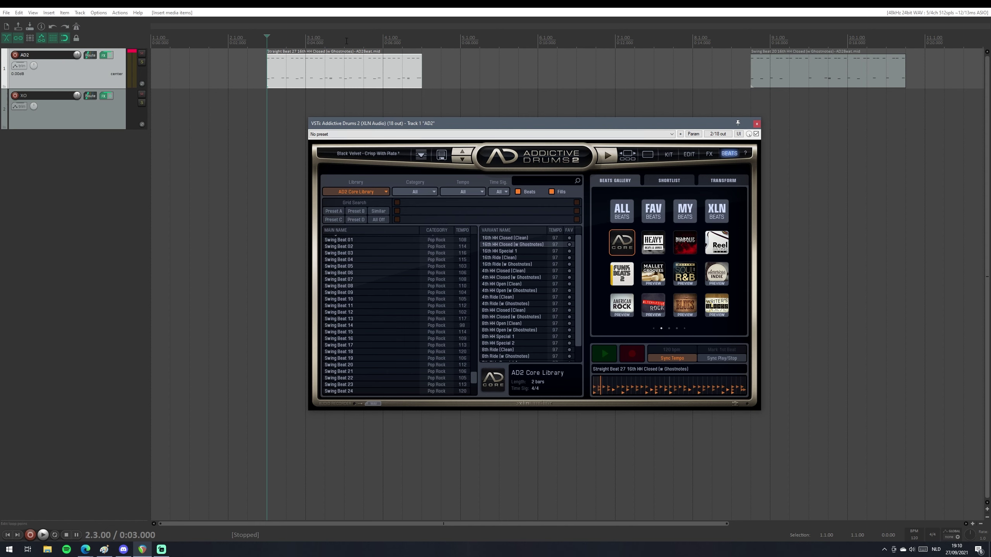
left_click(362, 65)
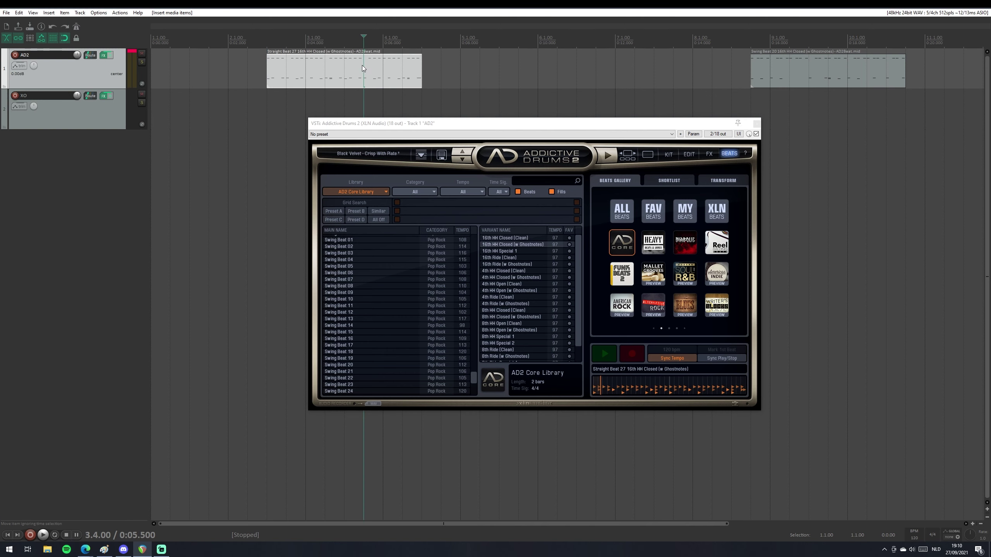
key("Delete")
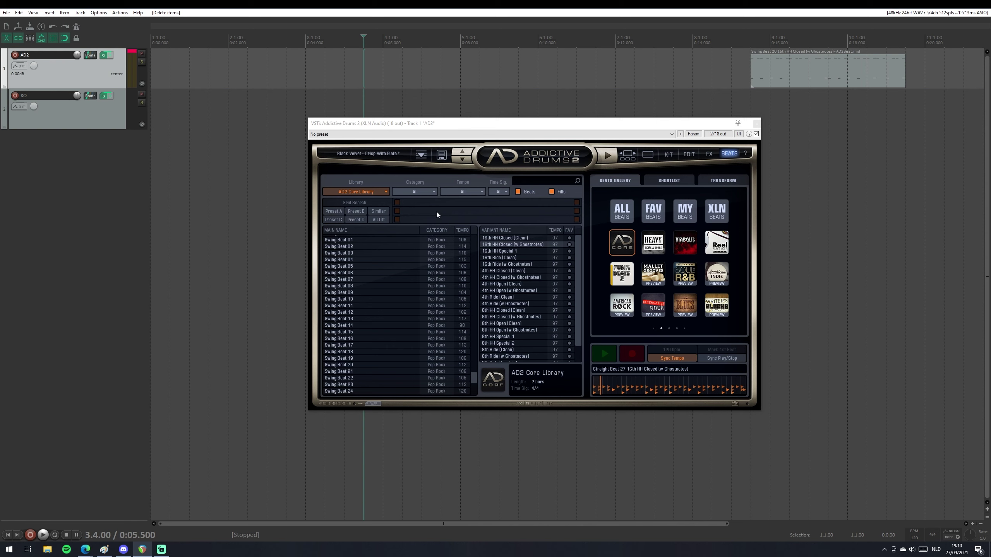
Preview Straight Beat 27 with Transform enabled and try out both velocity sliders, setting the lower one to 25%.
left_click(730, 188)
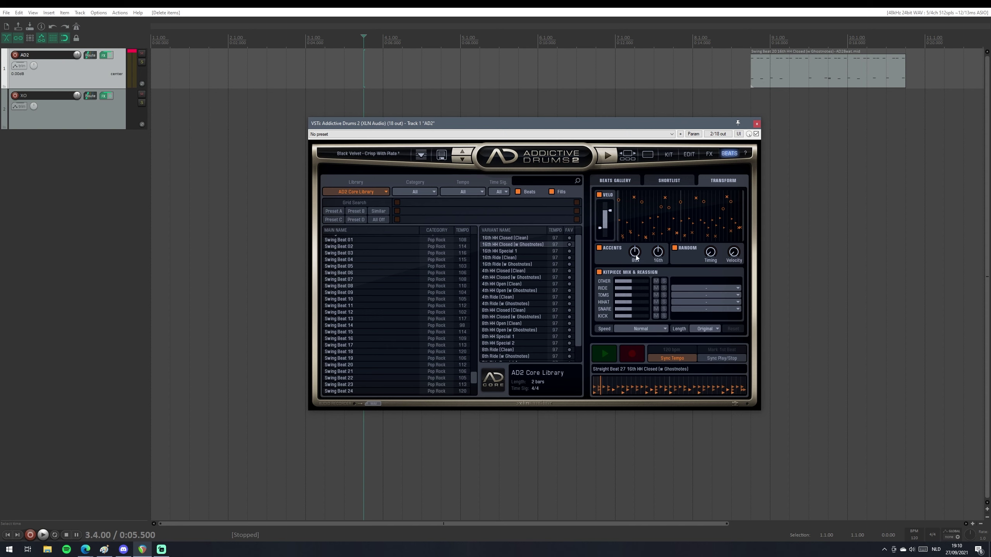
mouse_move(612, 211)
left_mouse_down()
mouse_move(616, 218)
mouse_move(620, 209)
left_mouse_up()
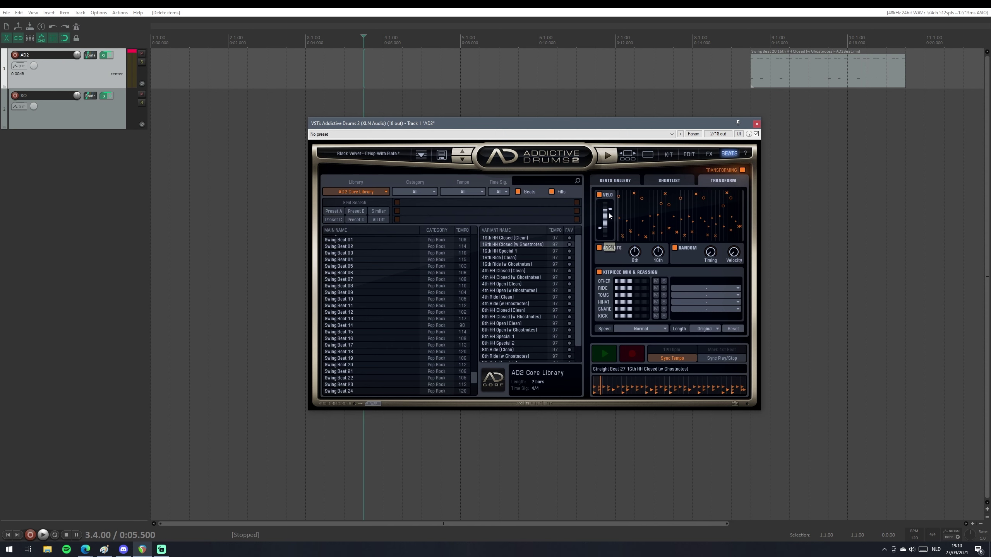
left_click(500, 246)
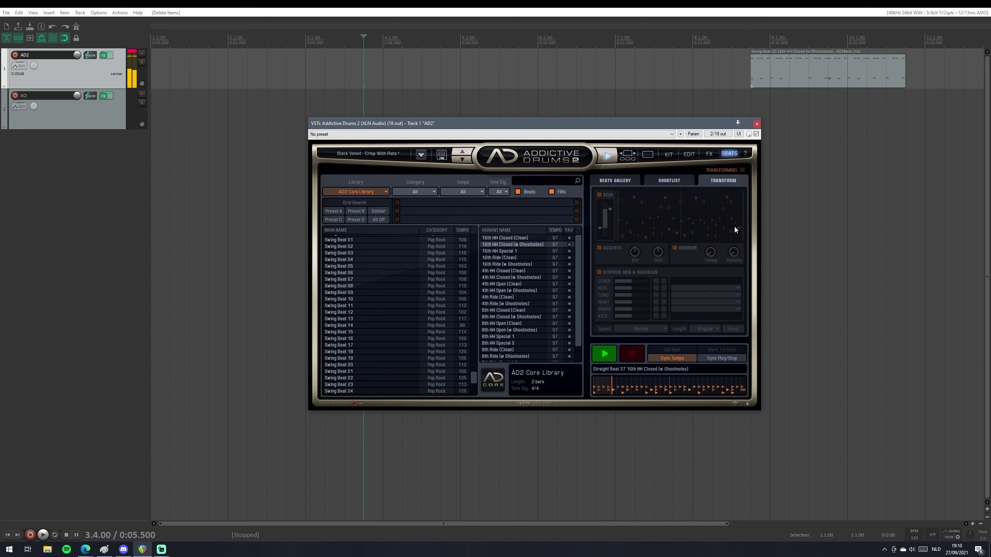
left_click(742, 170)
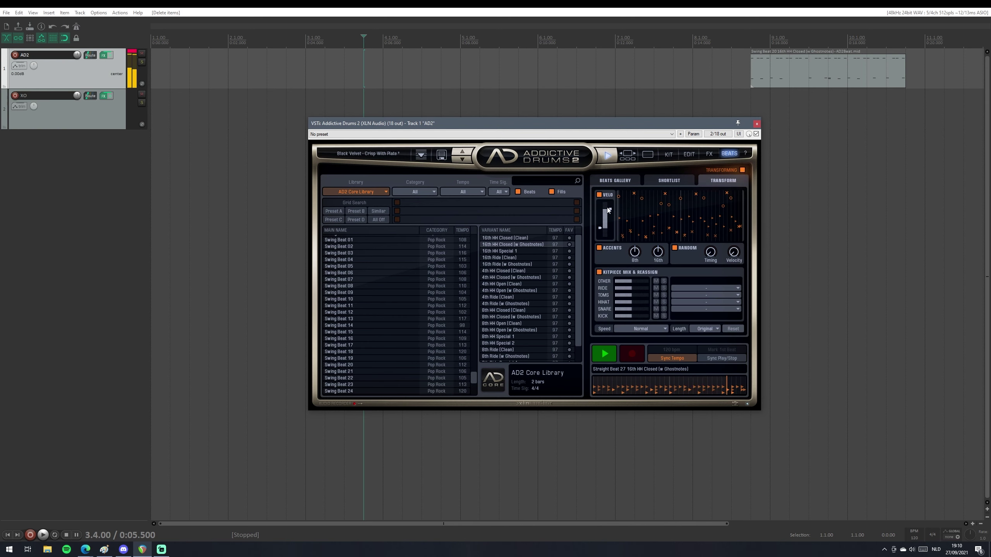
mouse_move(611, 214)
left_mouse_down()
mouse_move(605, 239)
mouse_move(619, 231)
mouse_move(616, 202)
left_mouse_up()
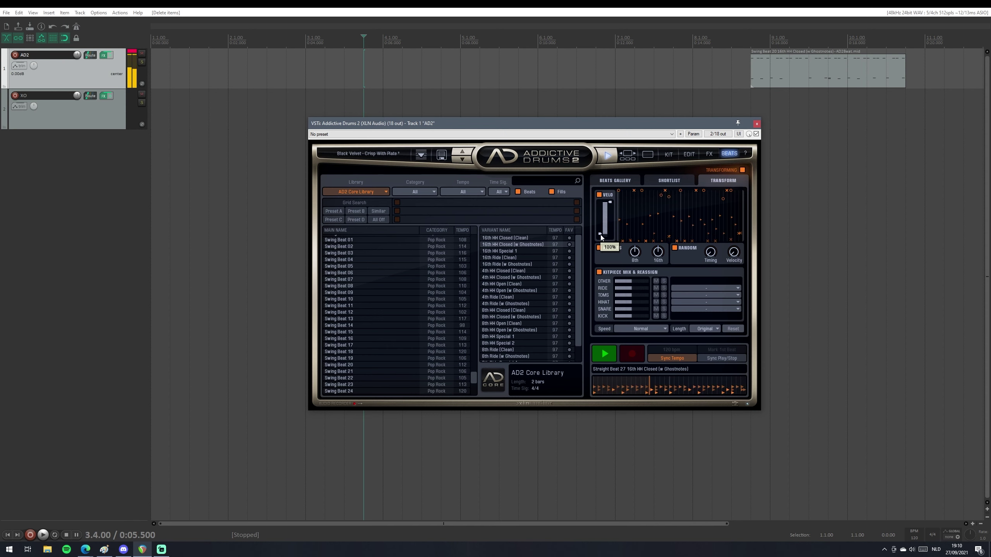
mouse_move(601, 237)
left_mouse_down()
mouse_move(609, 212)
mouse_move(601, 211)
mouse_move(611, 208)
mouse_move(603, 240)
mouse_move(594, 228)
left_mouse_up()
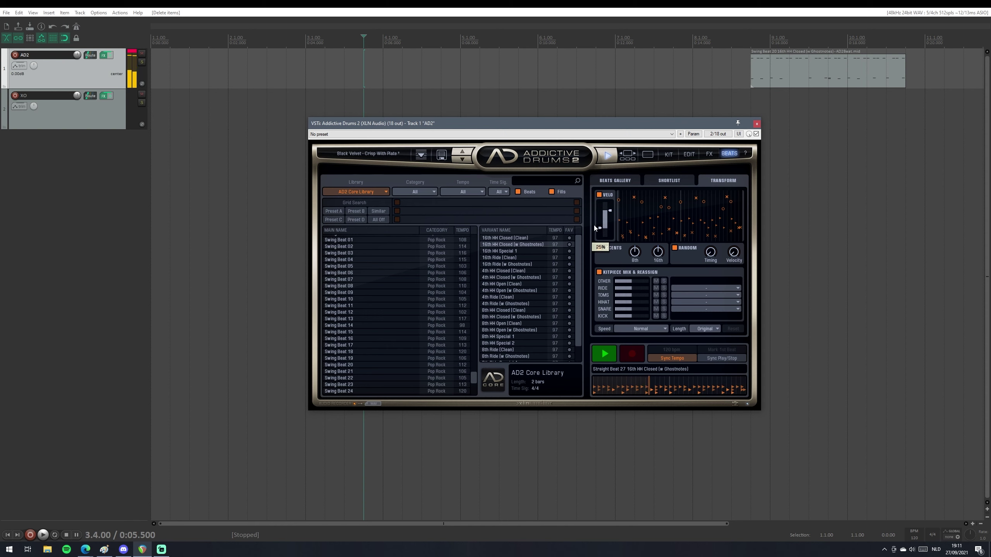
Set the 8th accents to 100%, raise the 16th accents, and try out the random timing and velocity amounts.
left_click_drag(634, 254, 644, 224)
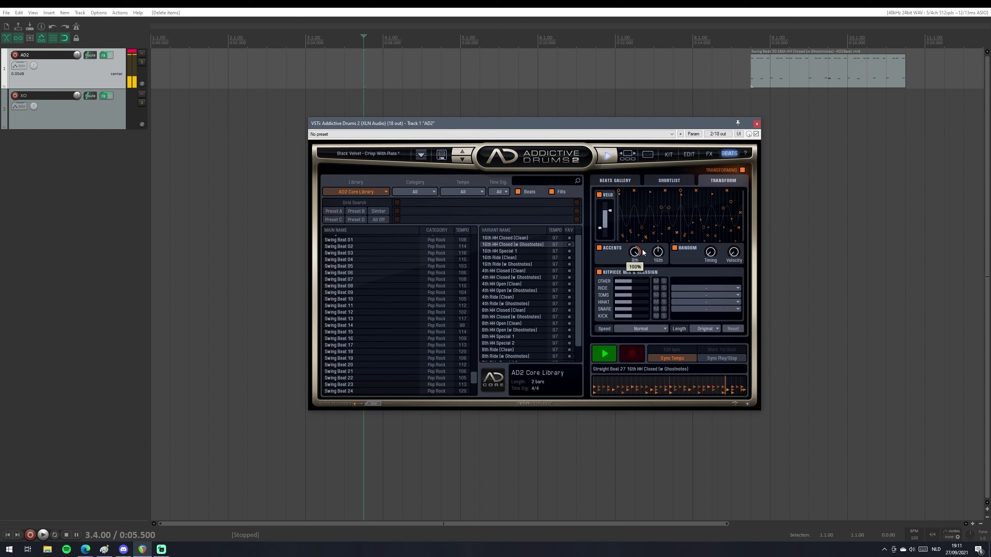
left_click_drag(658, 253, 700, 160)
mouse_move(717, 246)
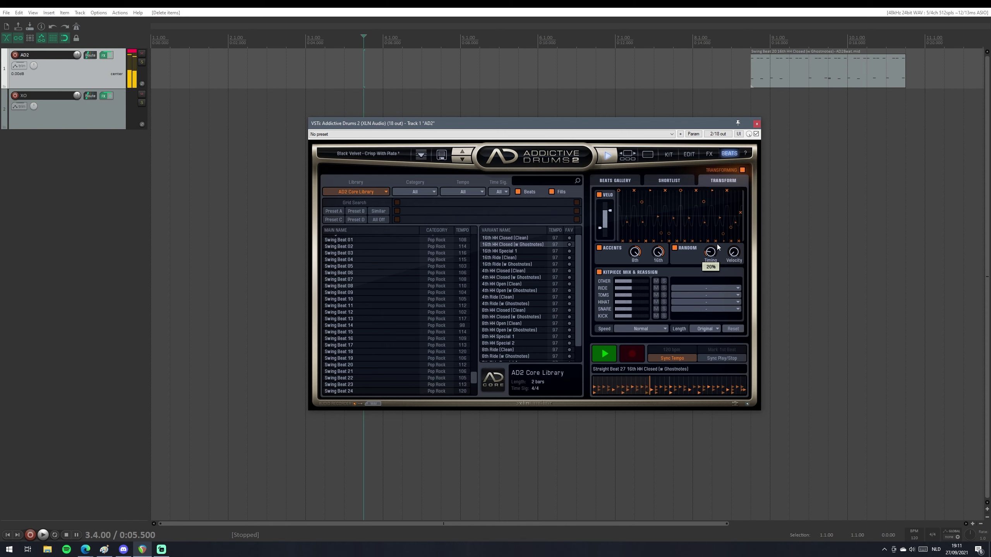
left_click_drag(717, 246, 738, 195)
left_click_drag(734, 251, 734, 329)
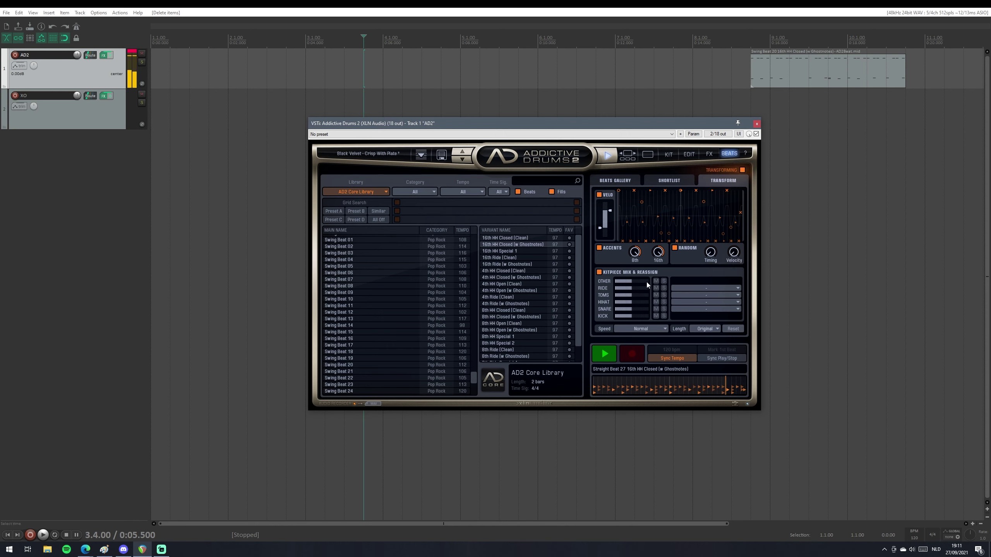
Raise the Other level in the kitpiece mix and set the beat's speed to Half, keeping its length at Original.
mouse_move(646, 281)
left_mouse_down()
mouse_move(632, 282)
mouse_move(645, 280)
left_mouse_up()
left_click(644, 329)
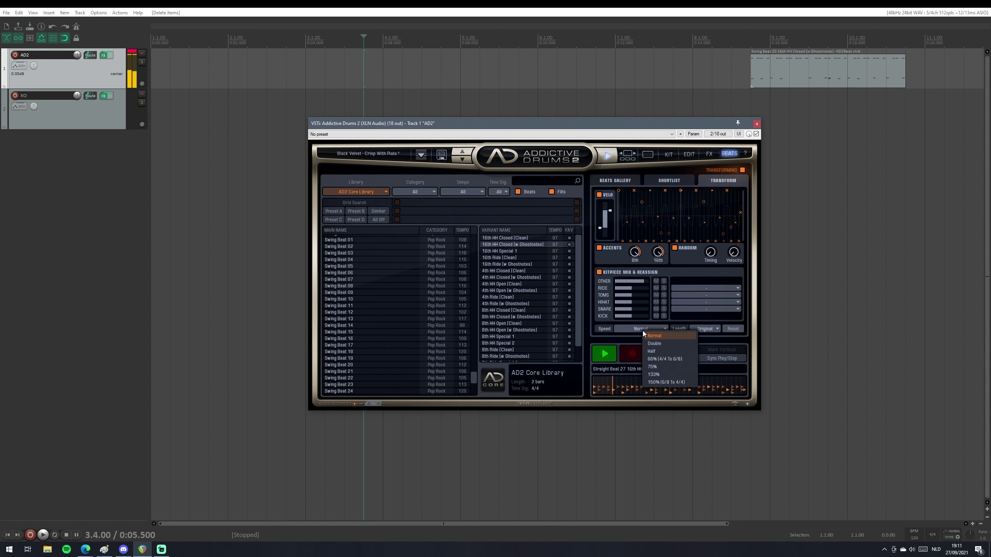
left_click(671, 350)
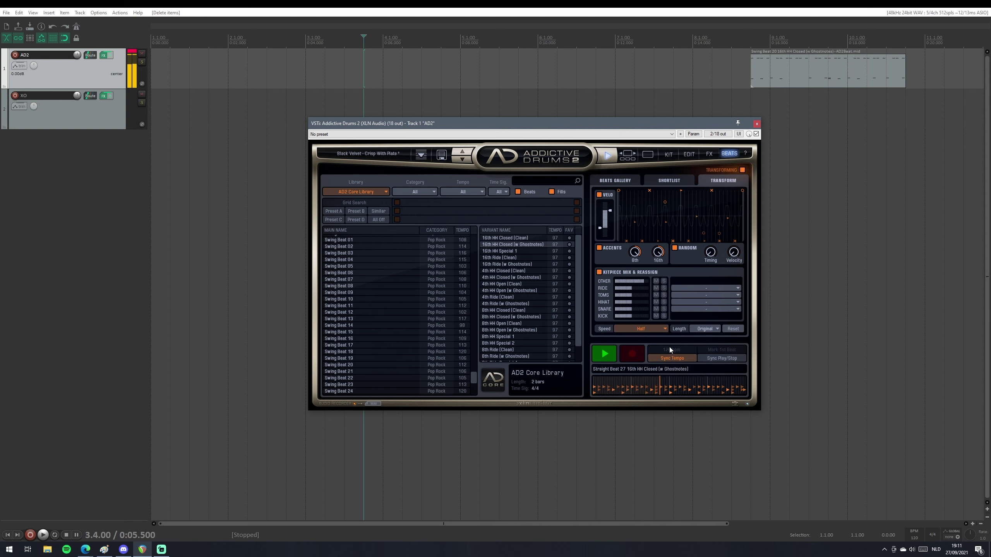
left_click(708, 329)
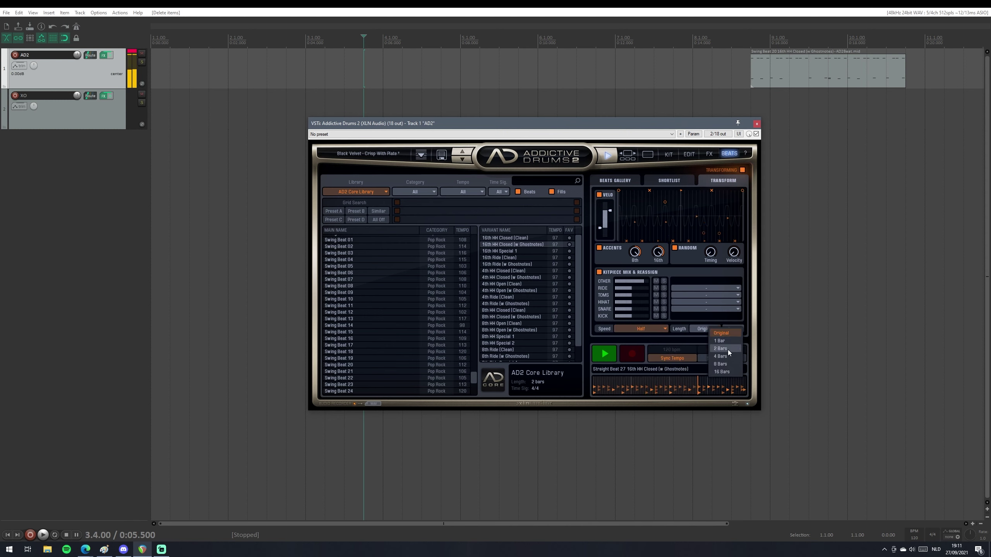
left_click(697, 319)
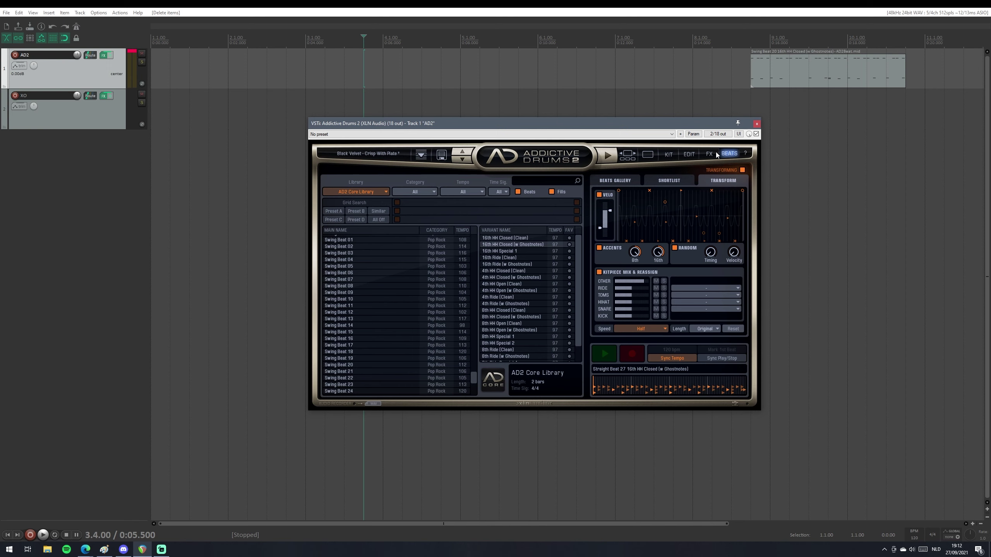
Briefly view the Black Velvet kit gallery, then browse the beats gallery's MIDI packs, including Heavy Beats & Songs, and open Funk Beats 2.
left_click(628, 156)
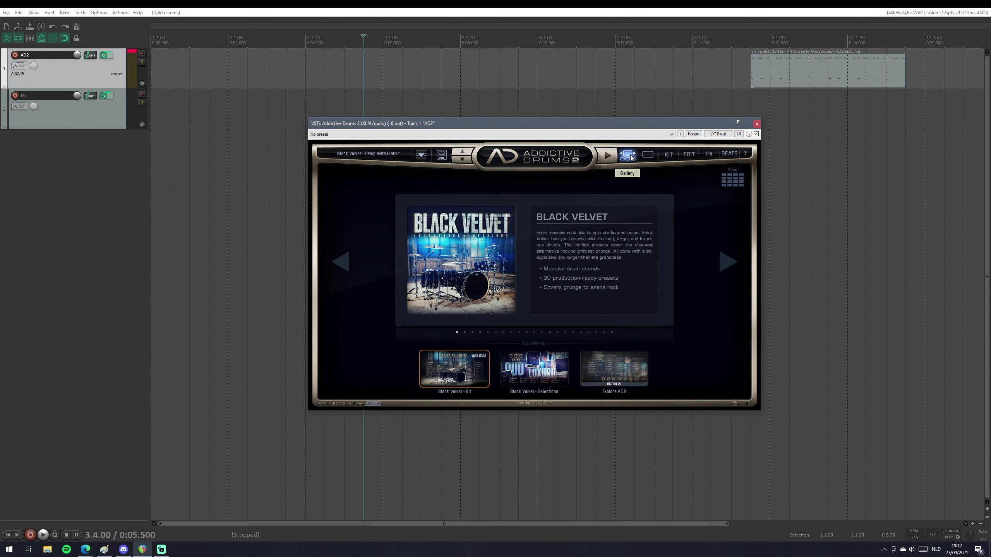
left_click(727, 155)
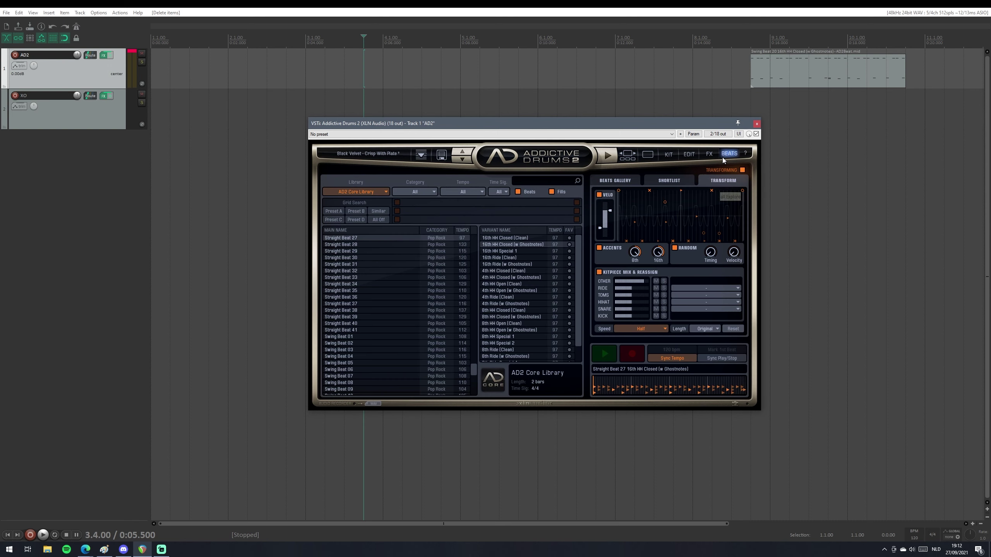
left_click(662, 181)
left_click(629, 180)
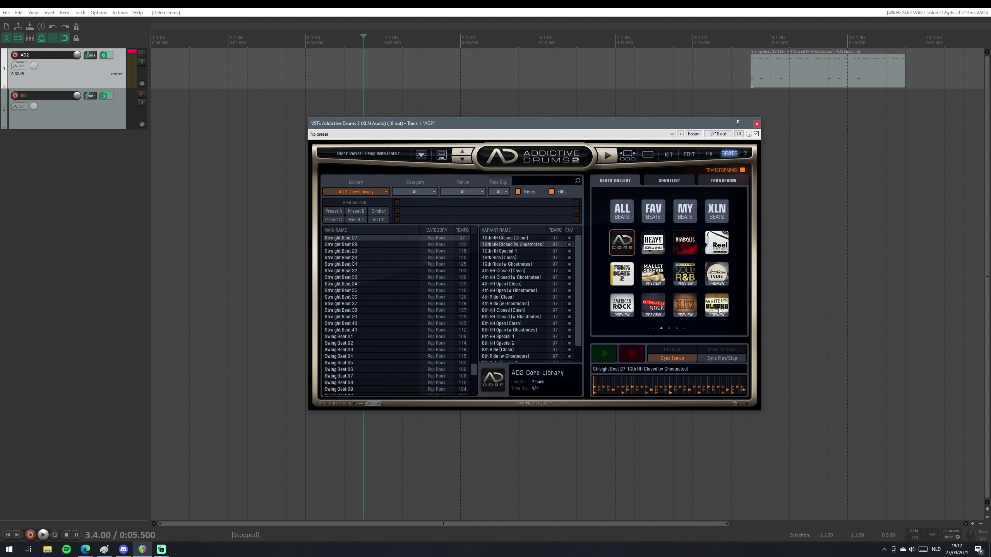
scroll(686, 314, "down", 2)
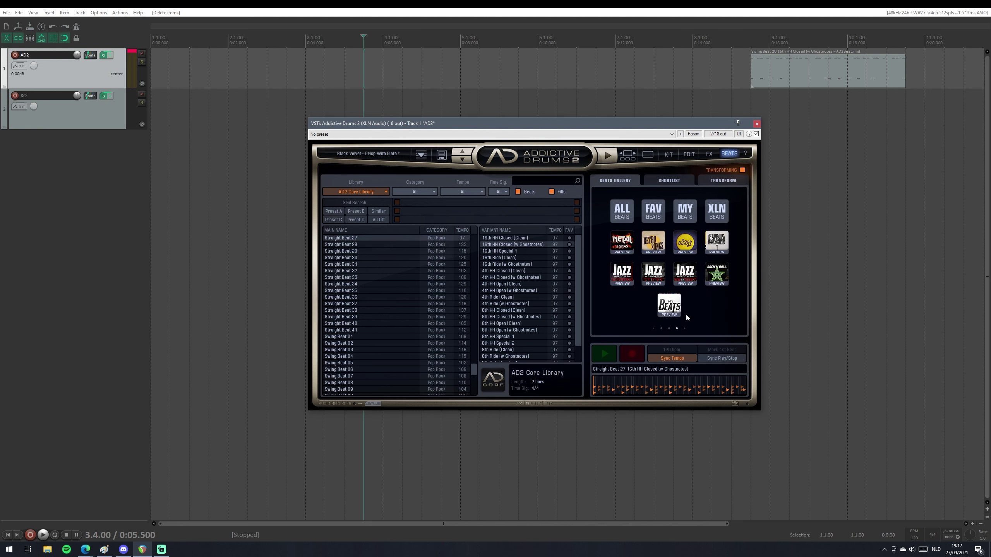
scroll(690, 311, "up", 2)
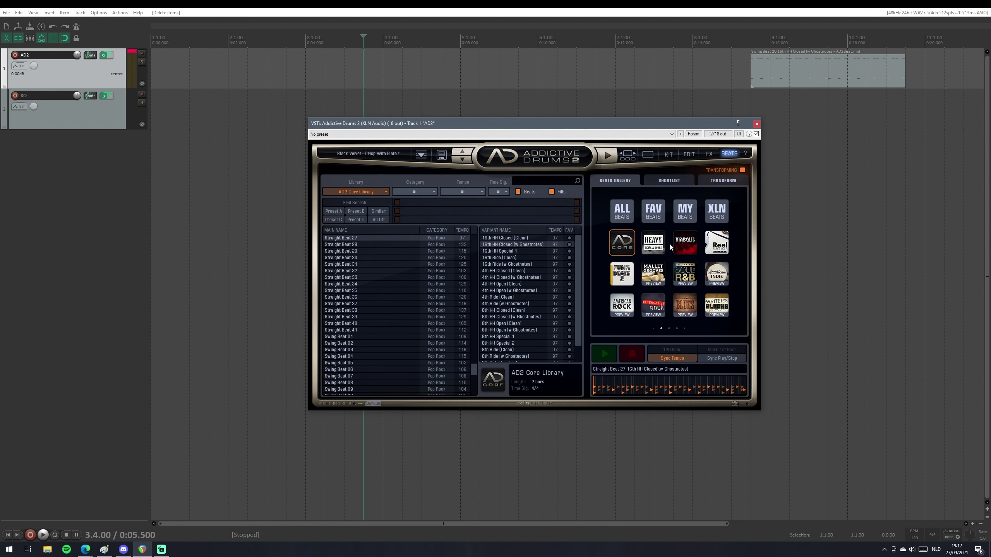
left_click(717, 243)
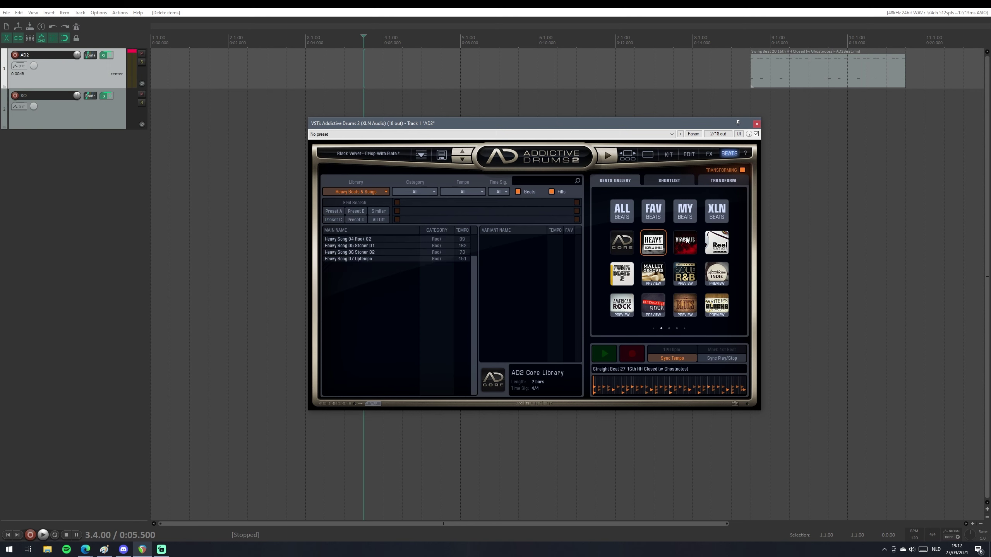
left_click(624, 274)
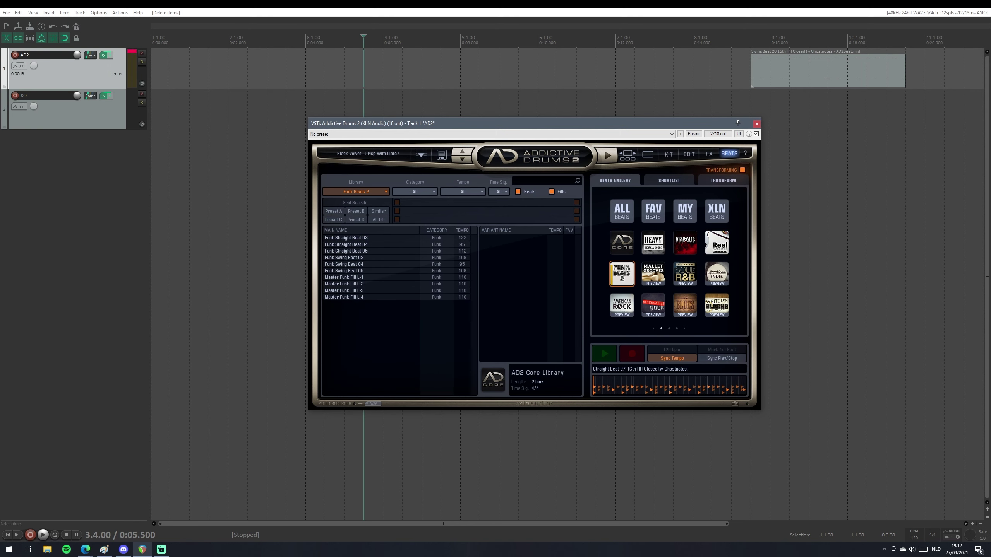
Look through the Funk Beats 2 straight and swing beats and their variants, from Funk Straight Beat 03 to Funk Swing Beat 05.
left_click(371, 239)
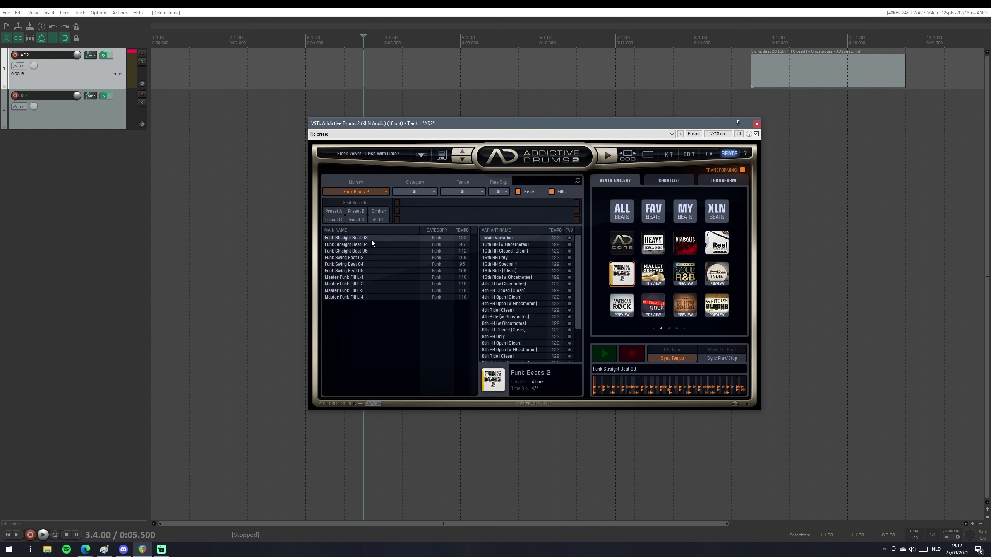
scroll(534, 306, "down", 3)
left_click(395, 245)
scroll(505, 312, "down", 3)
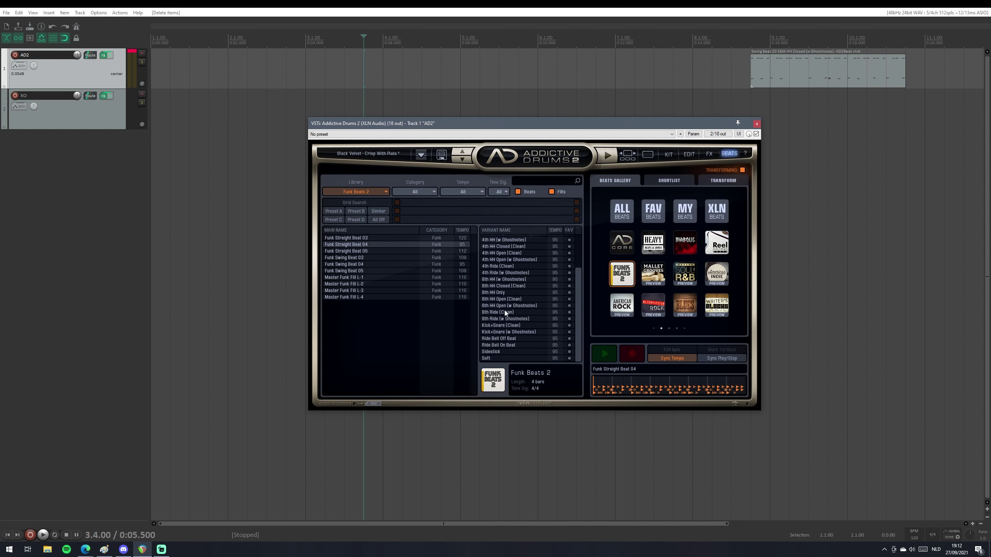
left_click(387, 256)
scroll(521, 287, "down", 2)
left_click(401, 272)
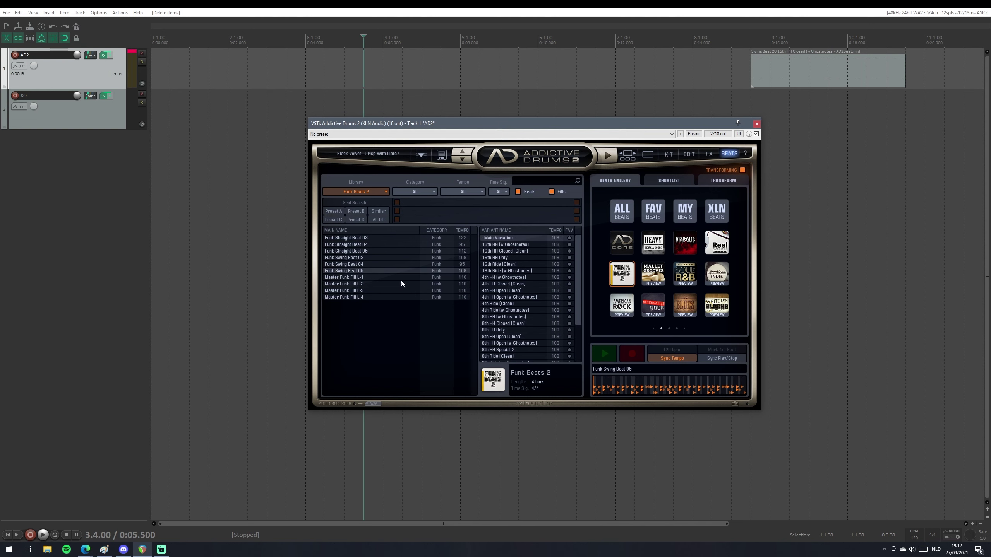
scroll(521, 318, "down", 2)
Look through the Master Funk Fill groups L-1 to L-4 and their numbered variants.
left_click(371, 277)
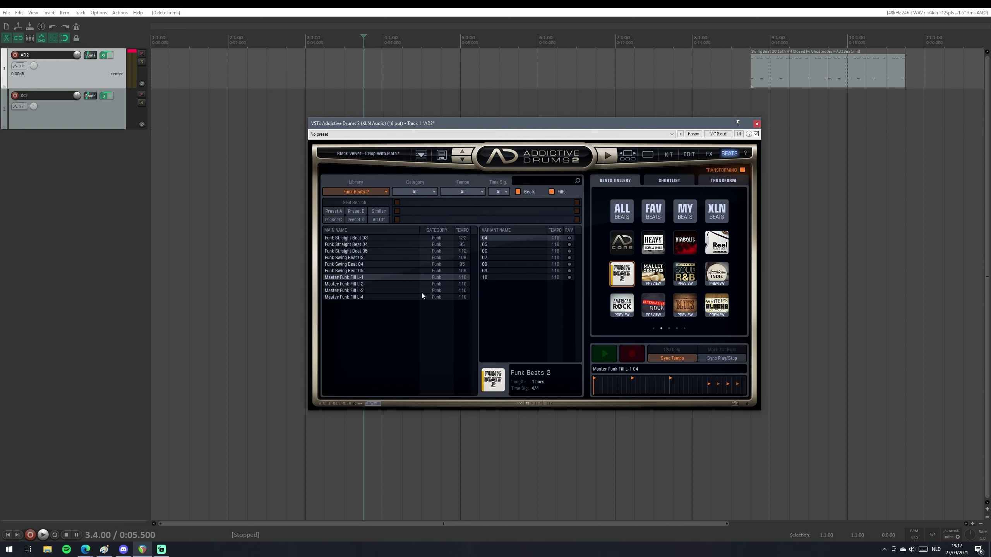
left_click(386, 286)
left_click(385, 292)
left_click(384, 296)
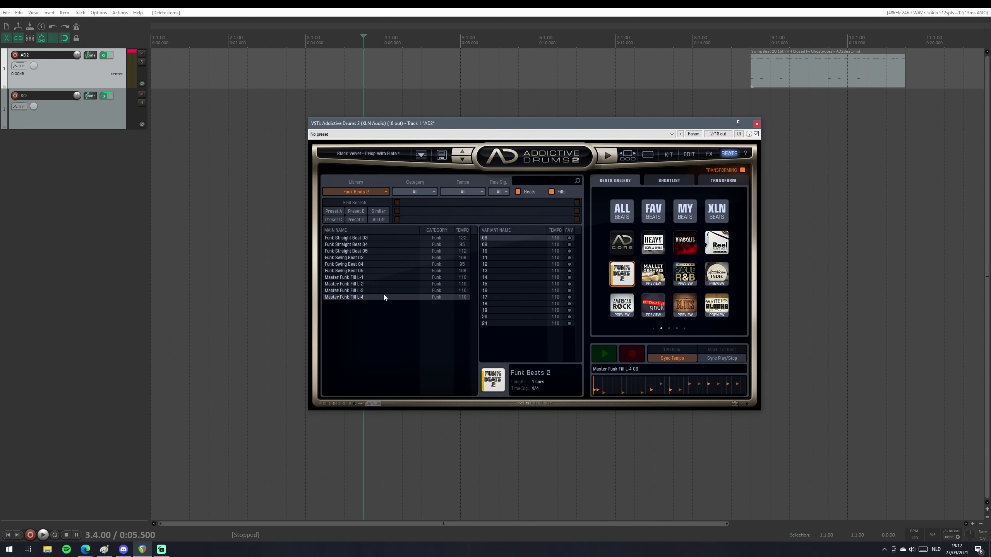
left_click(390, 278)
Audition the 4th HH Open (w Ghostnotes) variant of Funk Swing Beat 04, and switch off Transform and Sync Tempo.
left_click(377, 264)
scroll(507, 297, "down", 2)
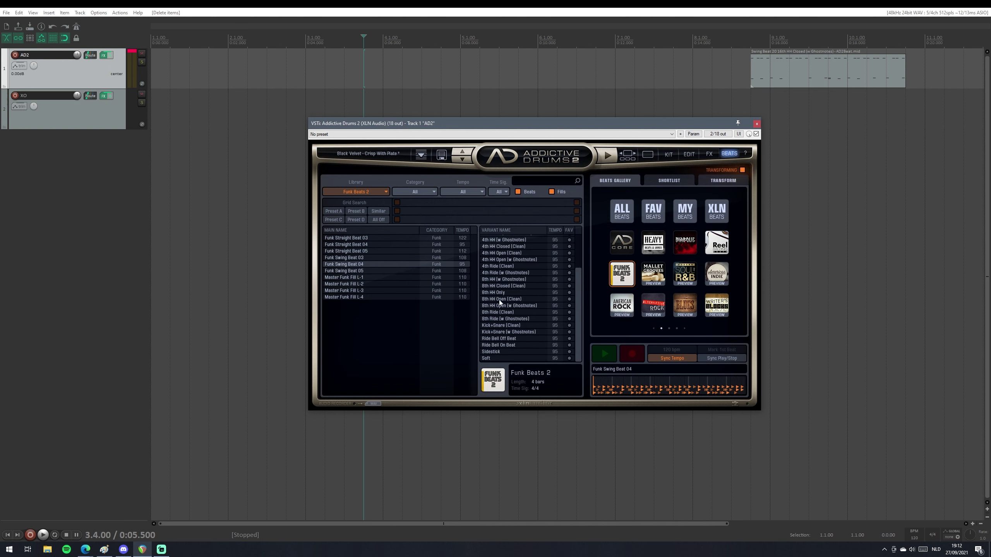
left_click(517, 261)
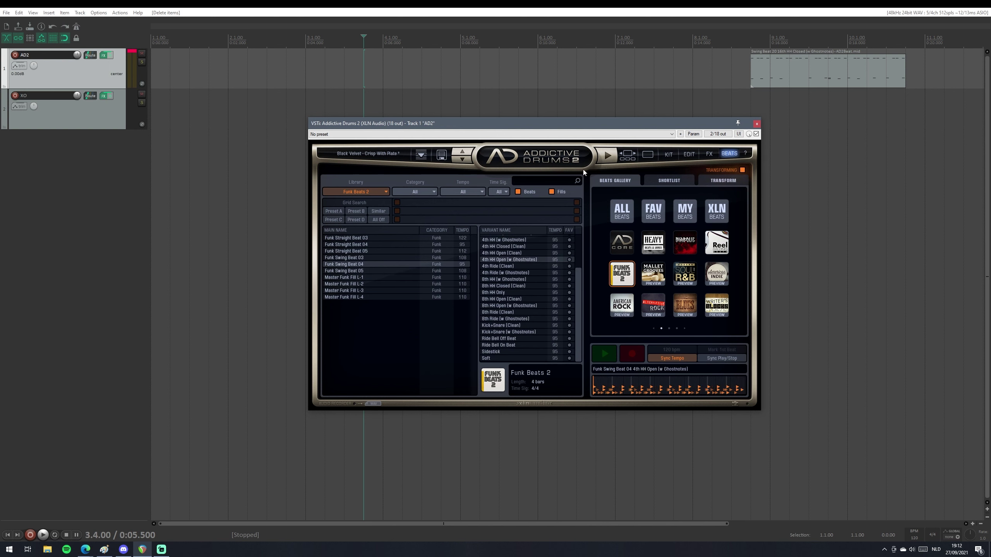
left_click(603, 157)
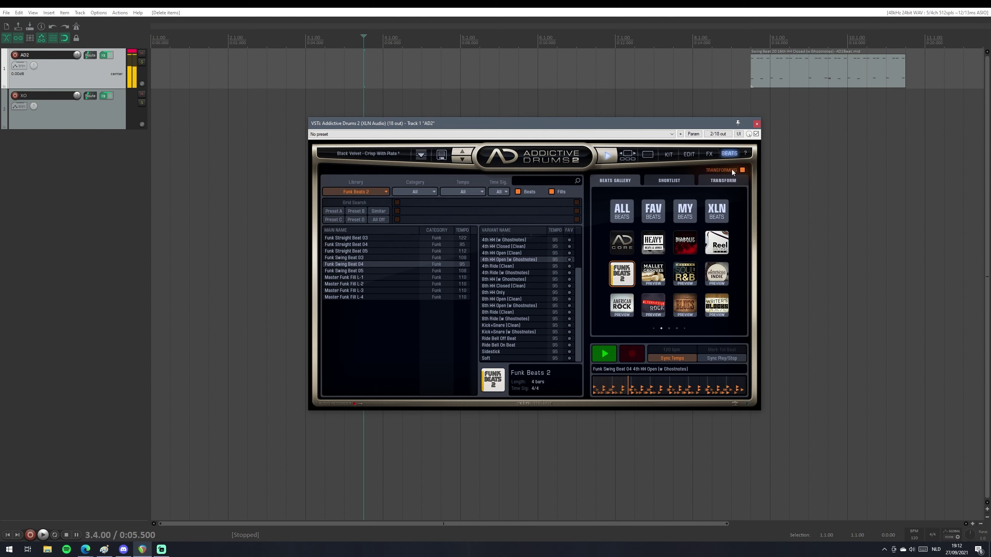
left_click(741, 170)
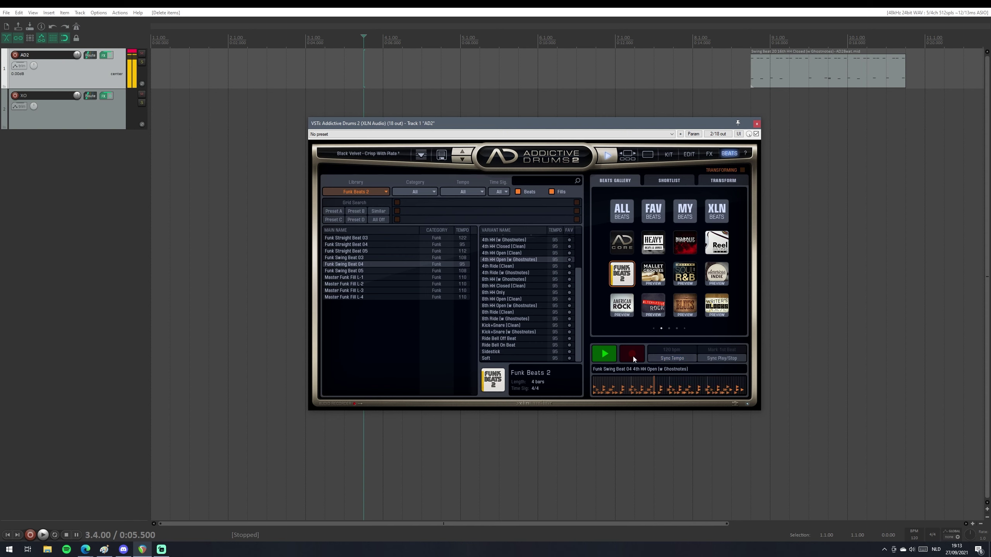
left_click(605, 354)
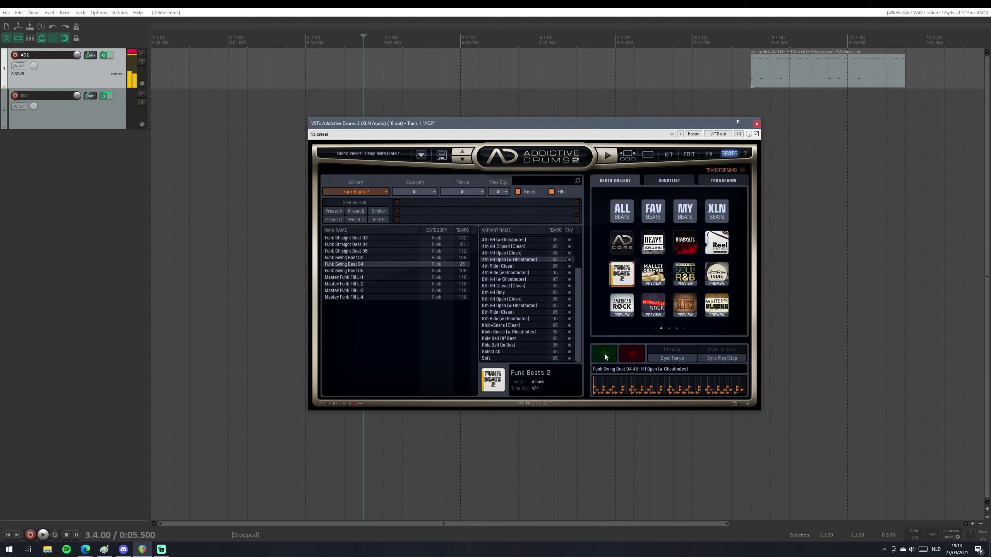
Enable Sync Play/Stop and test it by playing and stopping the REAPER project.
left_click(715, 359)
key("space")
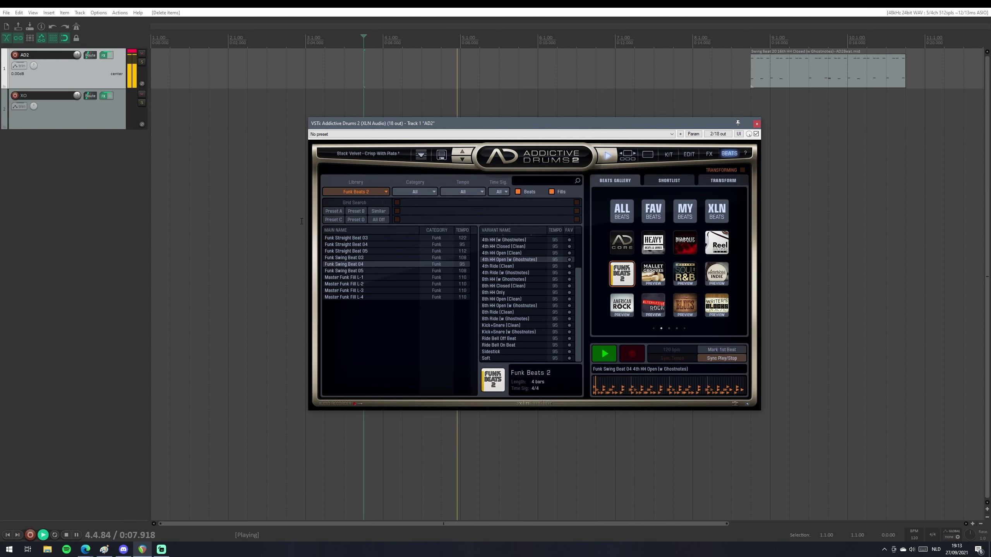
key("space")
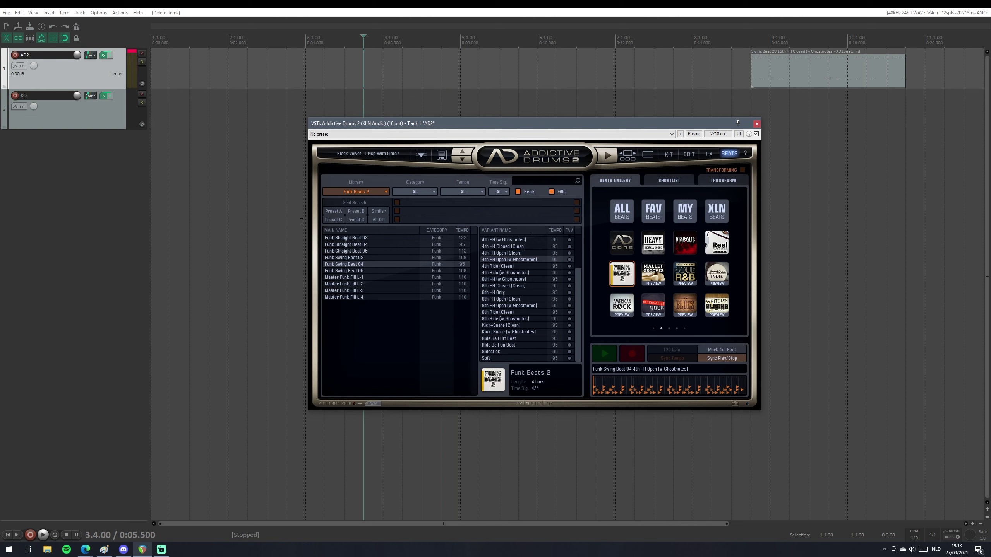
Turn on the REAPER metronome and play the project with the synced beat, closing the Nudge/set items dialog.
left_click(77, 26)
left_click(374, 133)
key("space")
key("n")
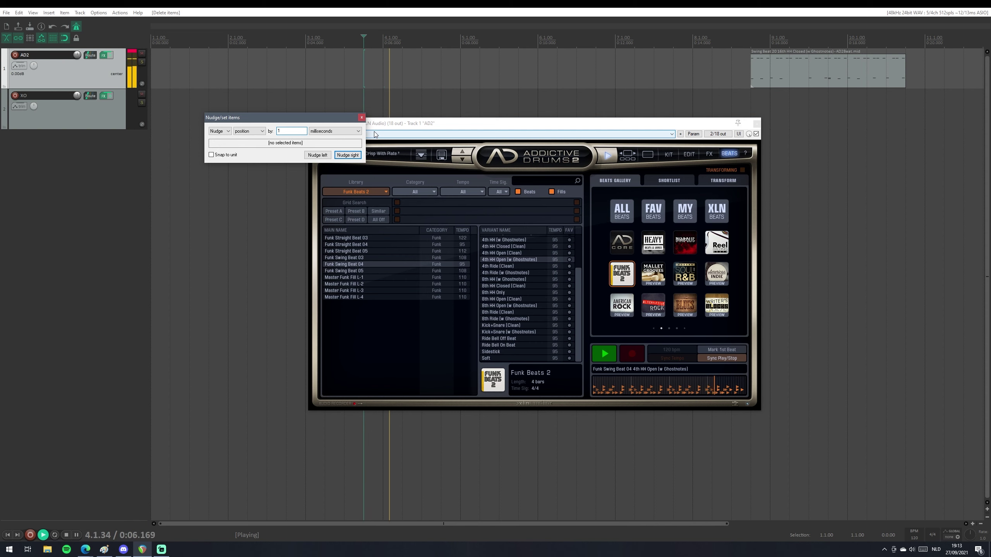
left_click(357, 120)
key("space")
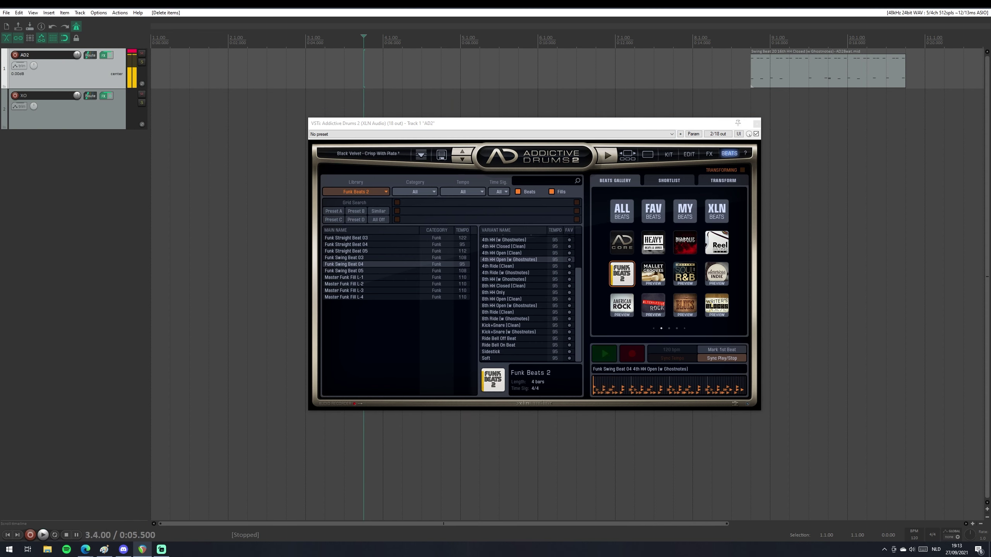
Look through the Heavy Beats & Songs, American Indie and Writer's Blocks packs, checking the Writer's Blocks Breakdown, Intro Fast and Break Fast entries.
left_click(650, 251)
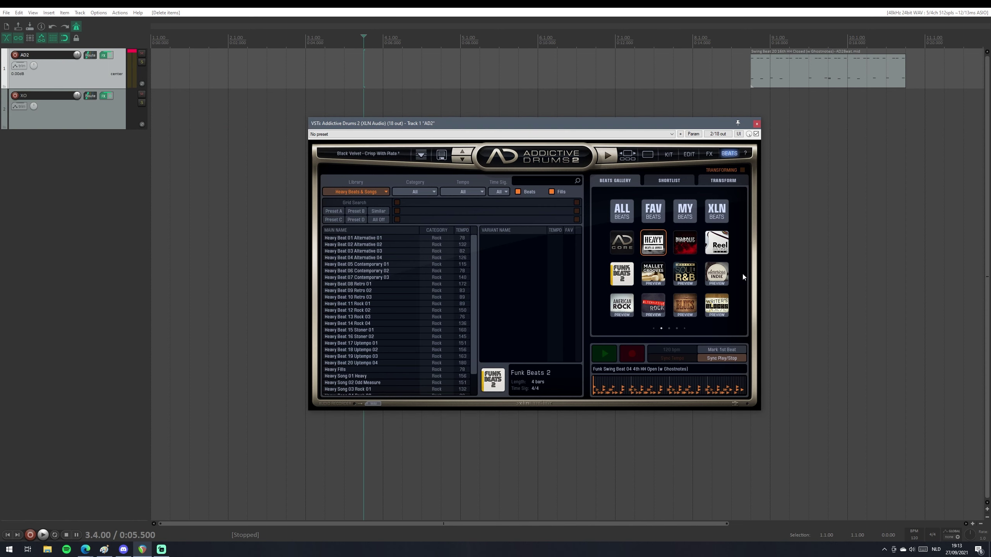
left_click(721, 275)
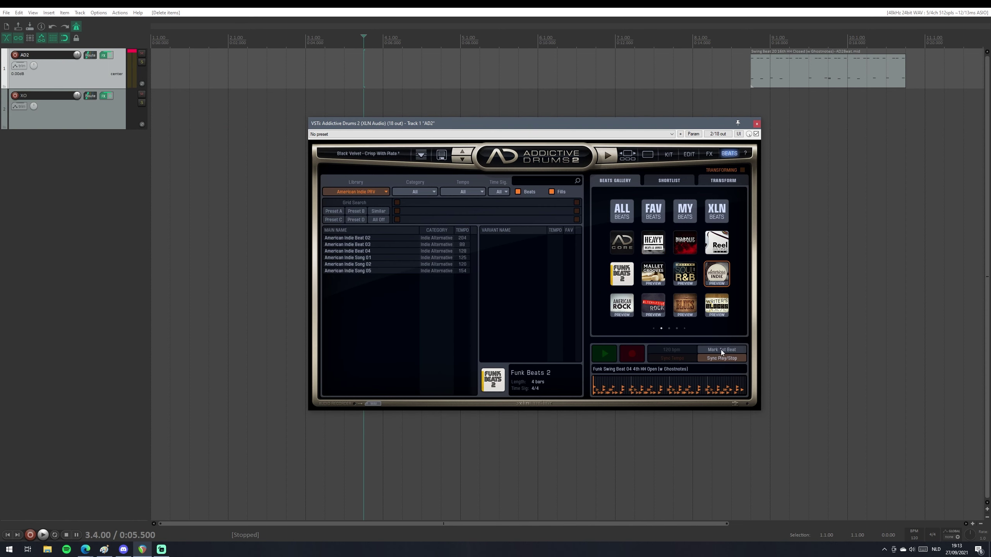
left_click(714, 310)
left_click(397, 244)
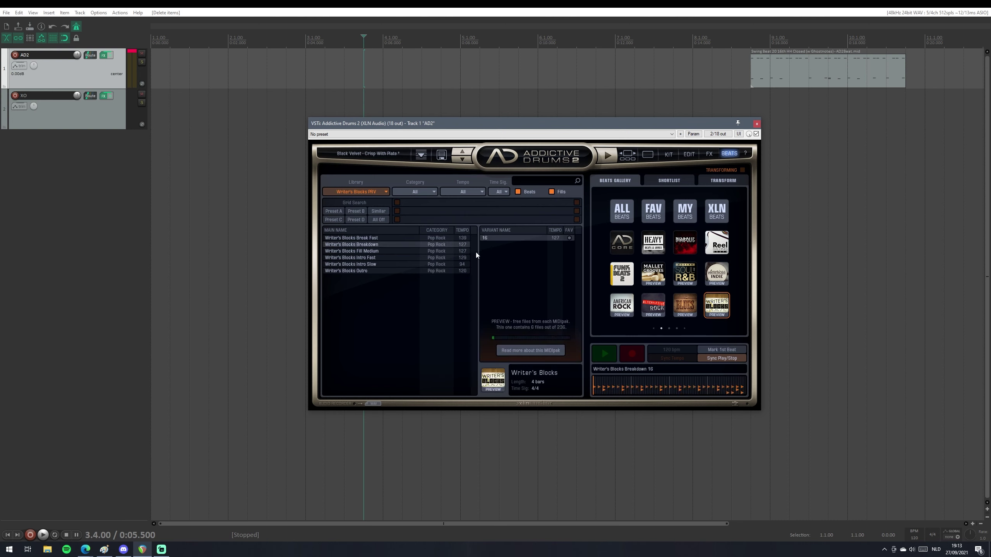
left_click(406, 258)
left_click(433, 238)
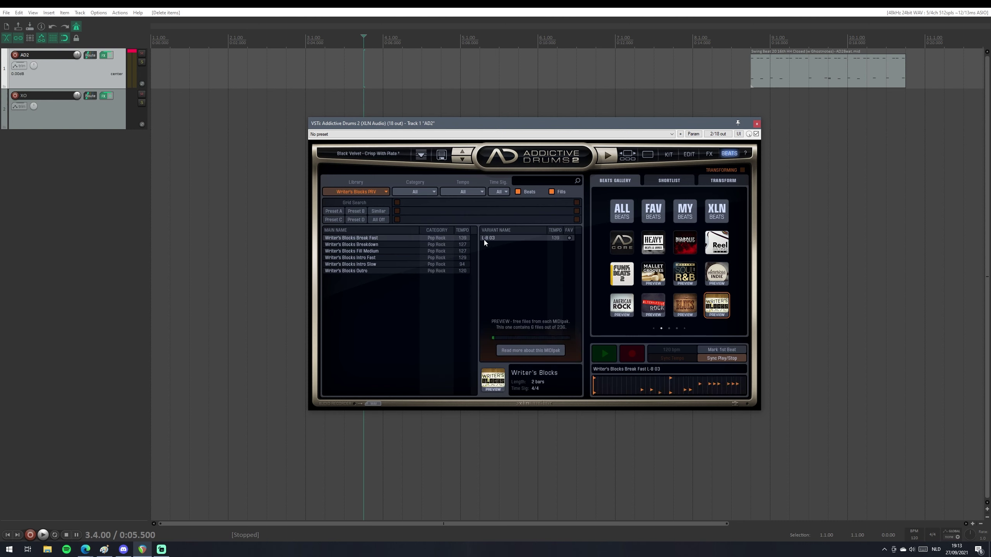
Audition American Rock Beat 10 and Heavy Rock Groove 01 from their preview packs, with Sync Play/Stop switched off.
left_click(622, 307)
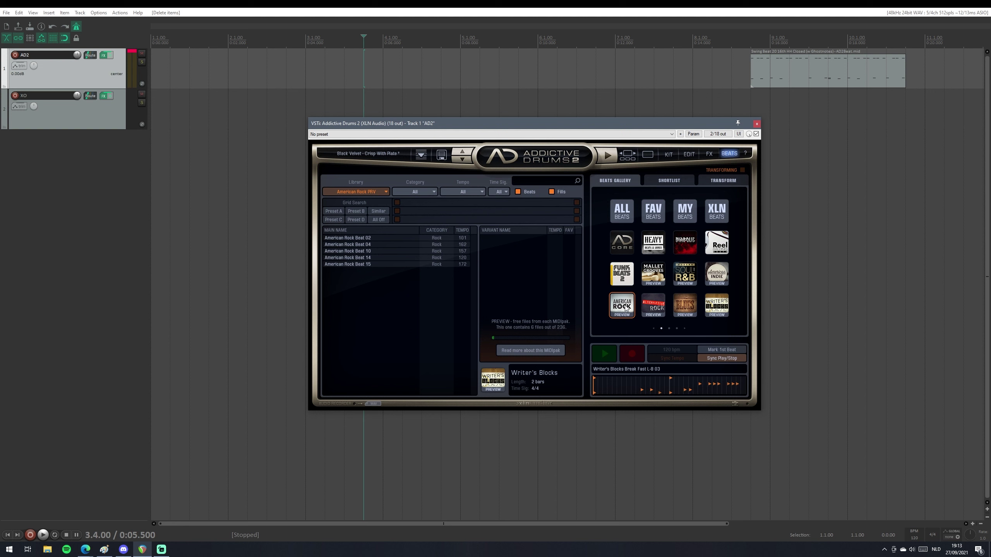
left_click(340, 253)
left_click(612, 157)
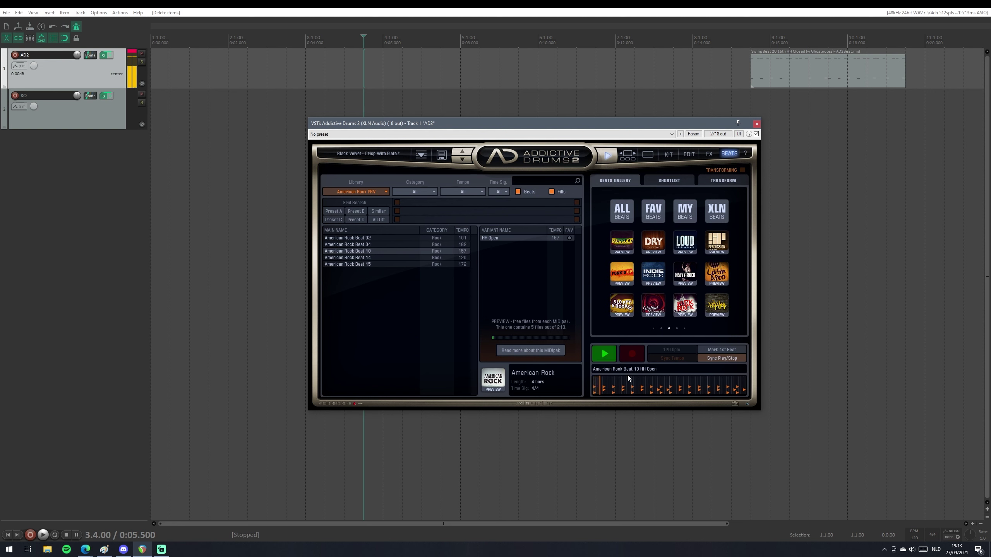
left_click(709, 357)
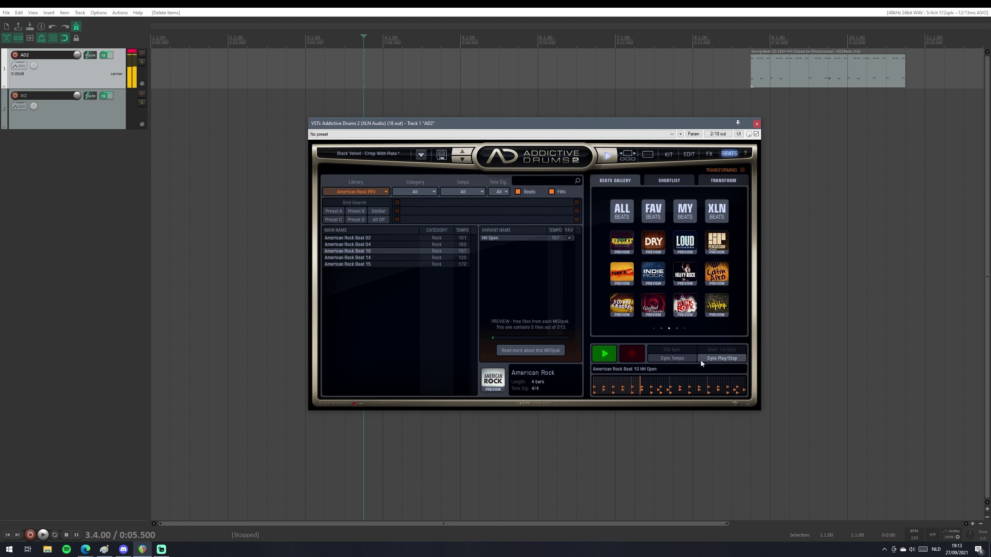
left_click(681, 276)
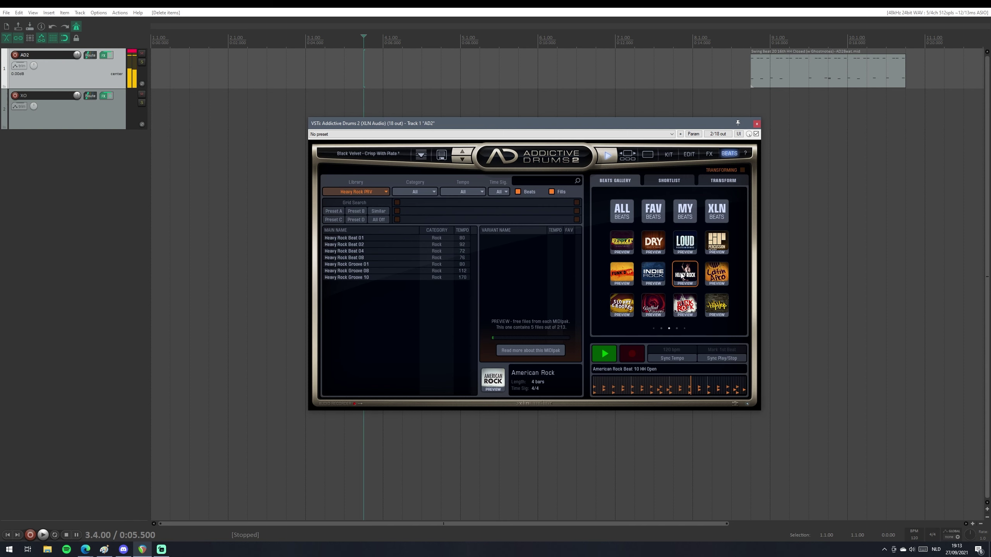
left_click(367, 264)
Audition Rock'n'Roll Groove 09 and Groove 04 from the Rock'n'Roll preview pack, stop playback, and return to the kit gallery.
scroll(695, 293, "down", 1)
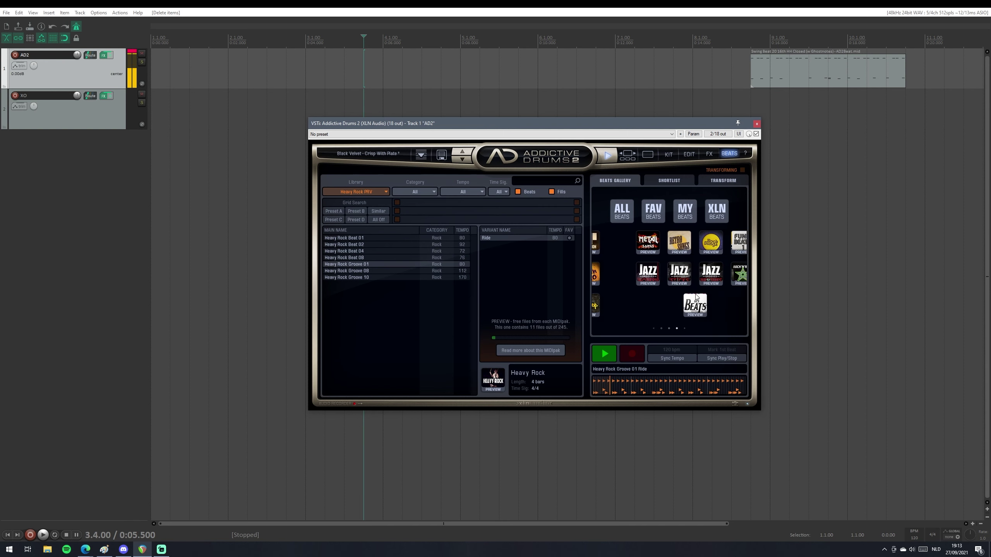
left_click(715, 278)
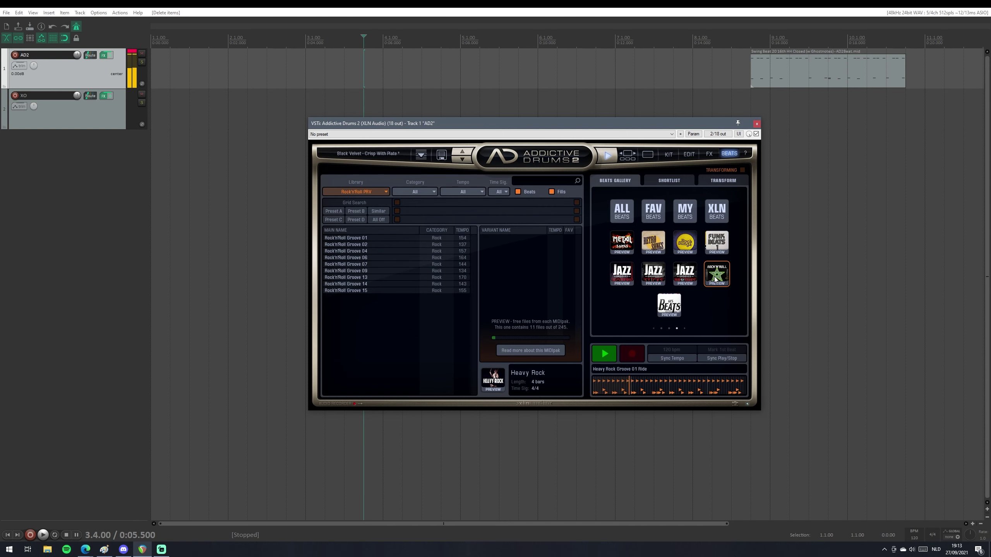
left_click(386, 271)
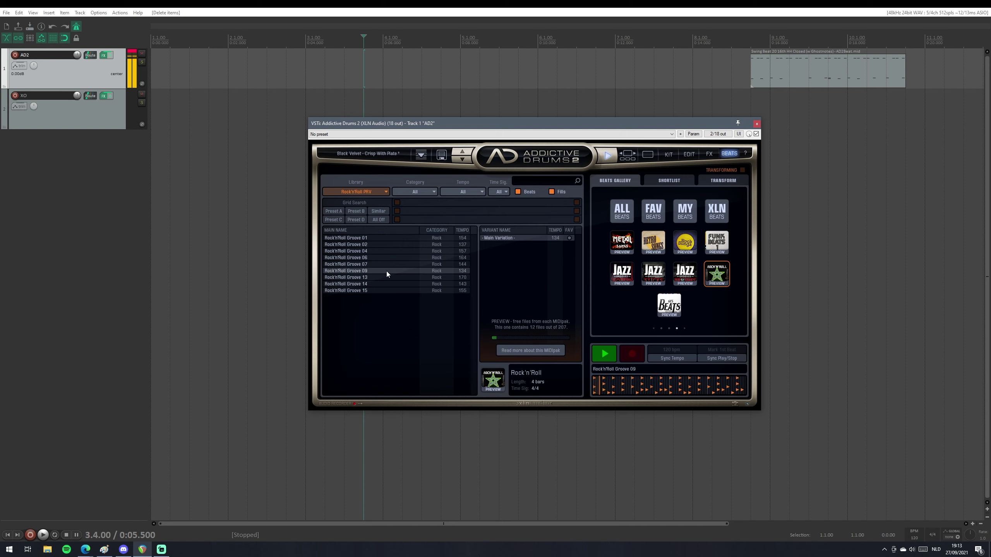
left_click(401, 252)
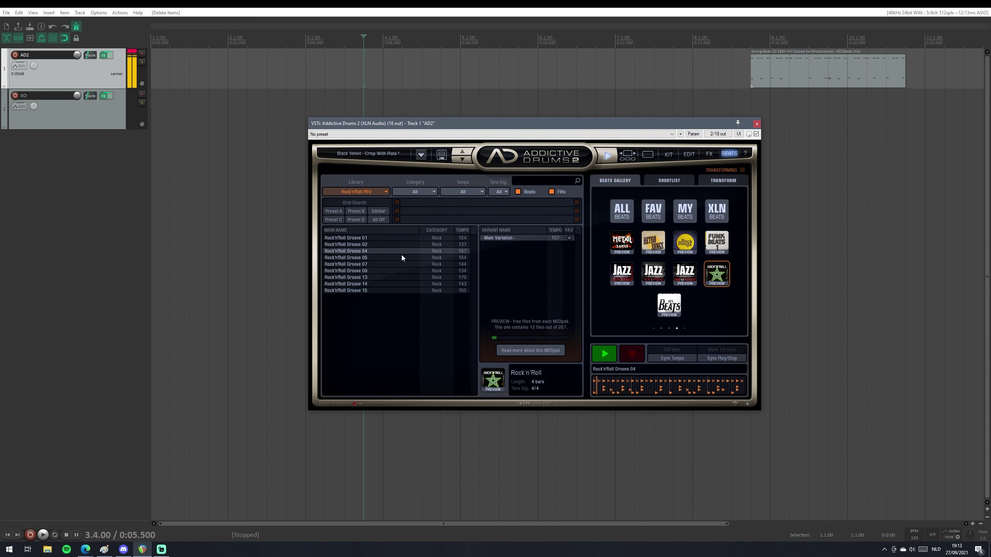
left_click(613, 351)
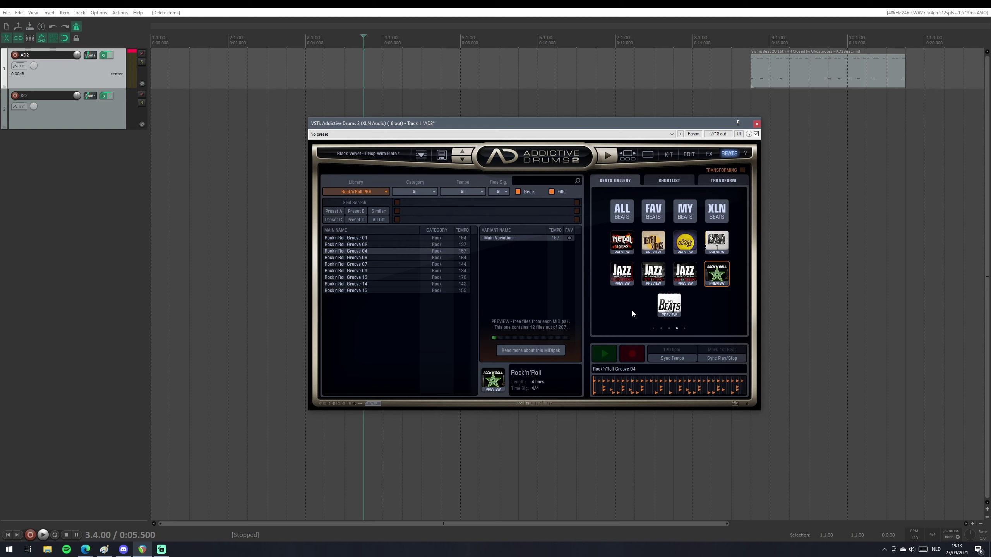
left_click(621, 156)
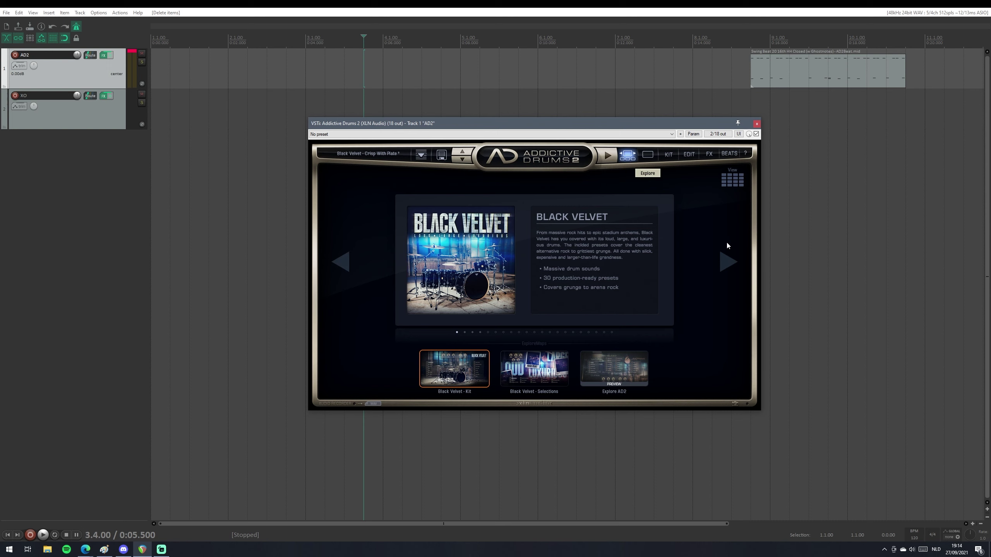
Browse the kit gallery to Reel Machines, open its kit, and load the Tape 808 Wet preset.
left_click(728, 266)
left_click(725, 265)
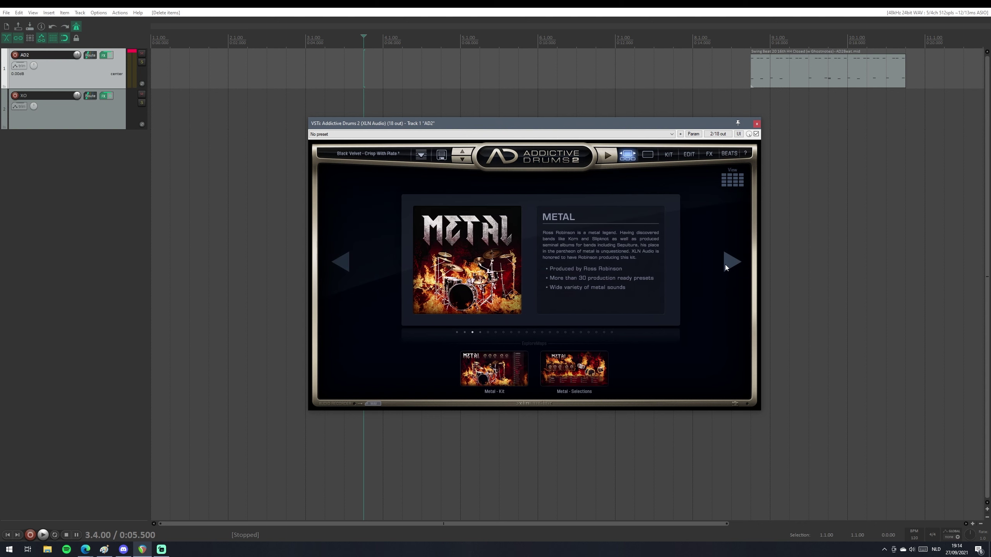
left_click(725, 266)
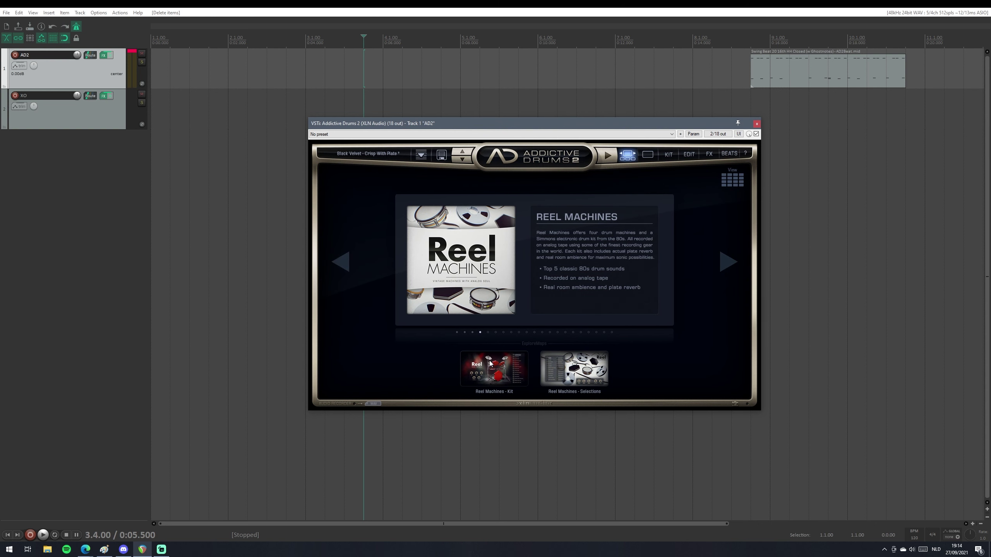
left_click(489, 361)
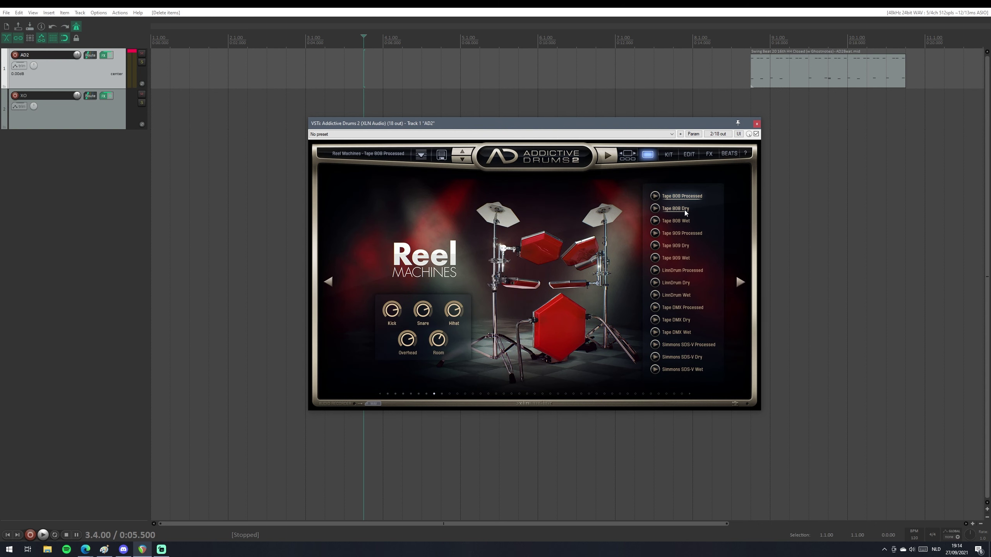
left_click(676, 223)
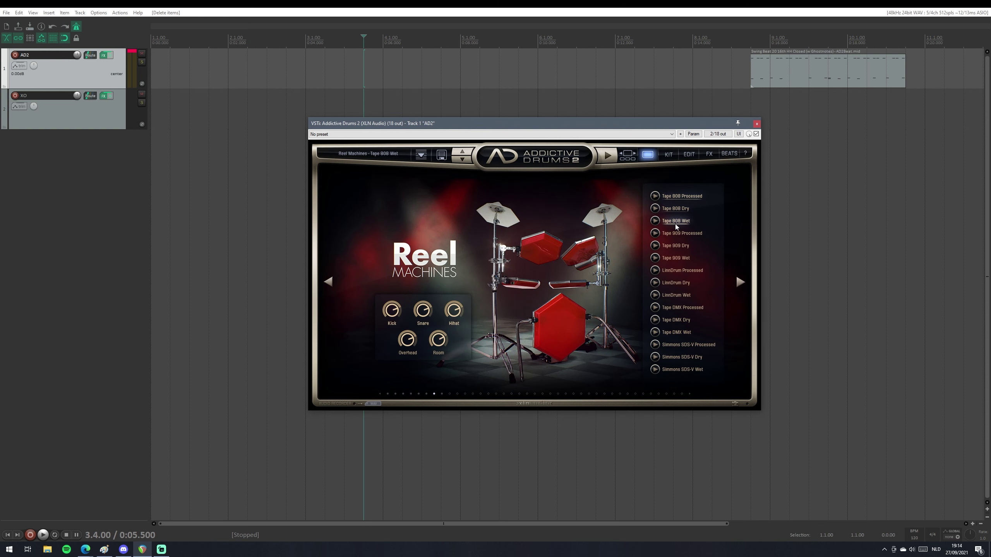
Play the Friedrichshaus beat from the Reel Machines Beats pack, auditioning variants 05, 03 and 08.
left_click(729, 154)
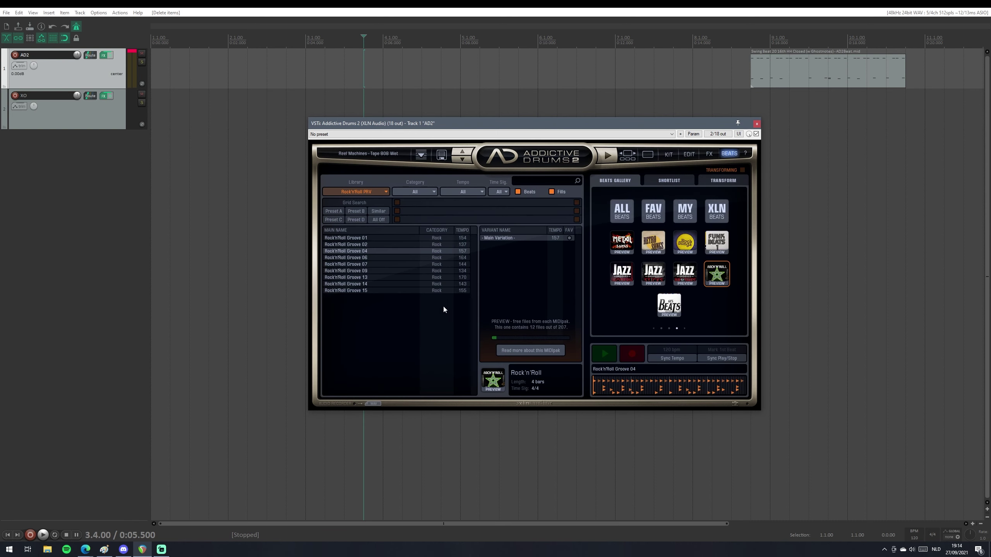
scroll(645, 244, "up", 2)
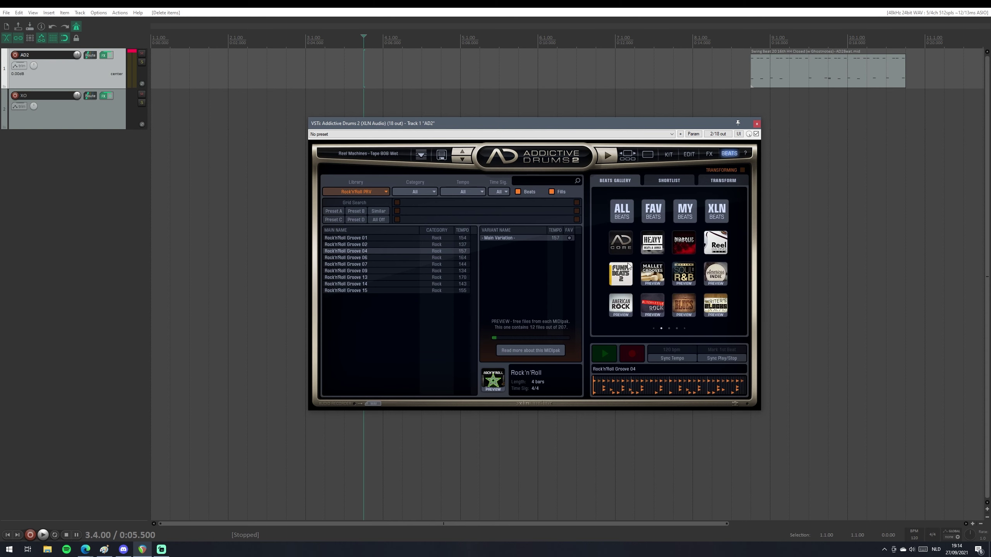
left_click(716, 242)
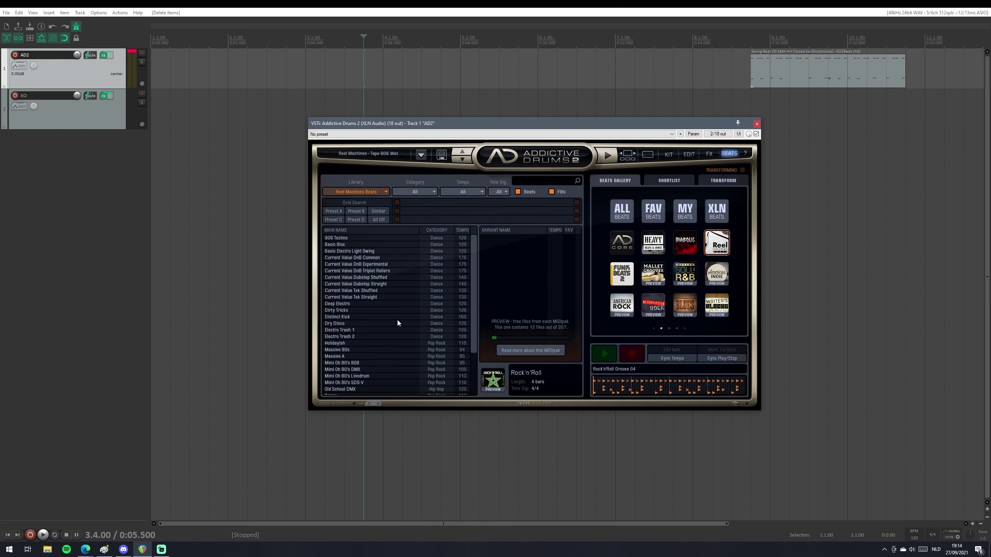
scroll(380, 320, "down", 3)
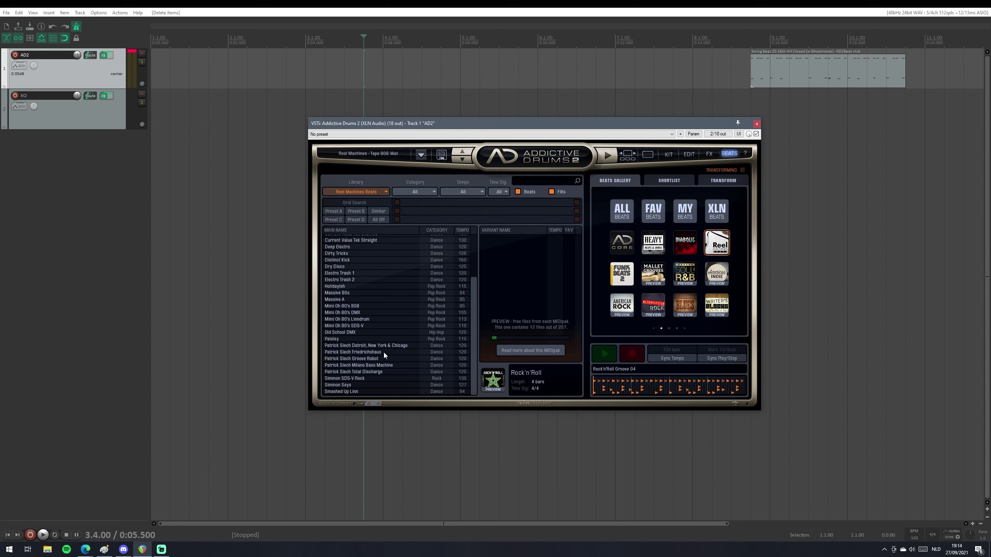
left_click(368, 353)
left_click(507, 266)
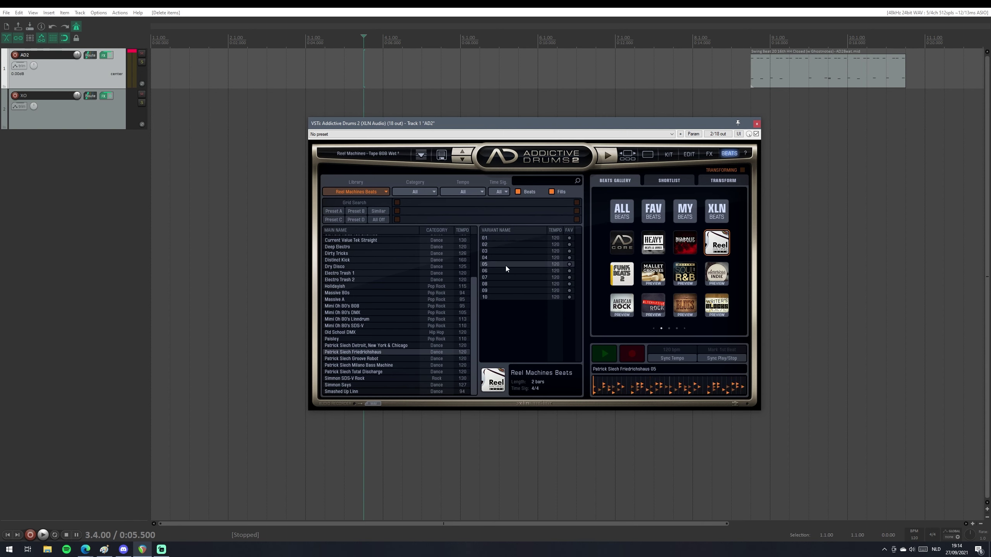
left_click(603, 355)
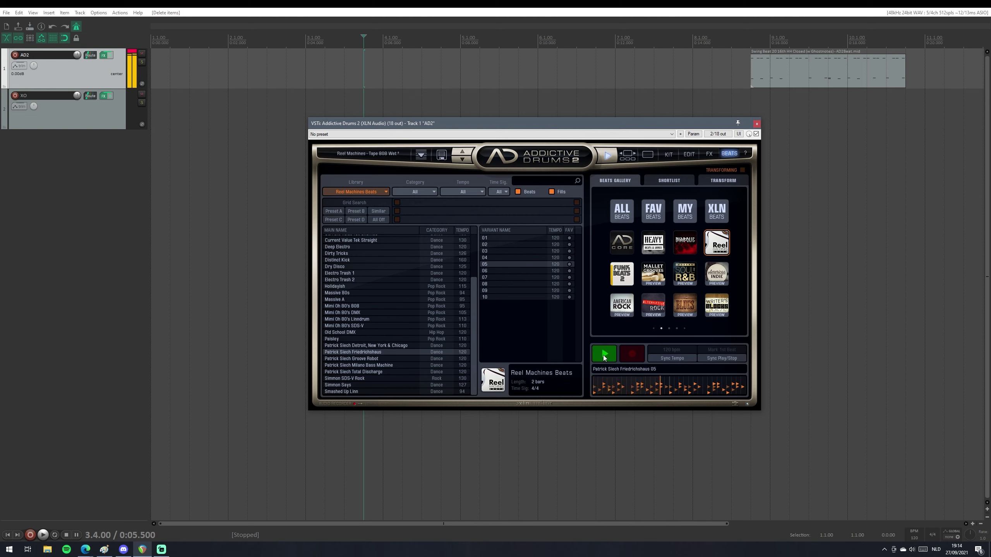
left_click(499, 253)
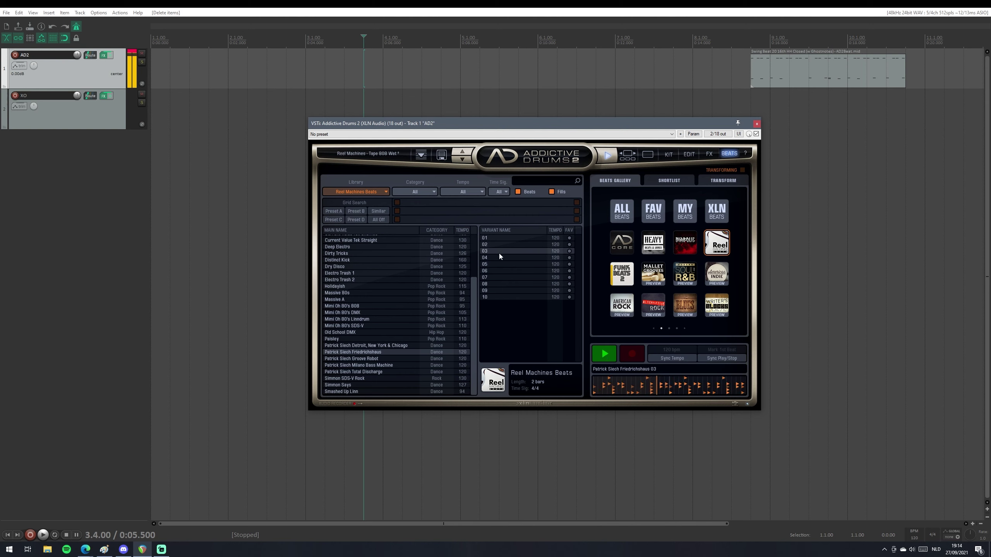
left_click(507, 285)
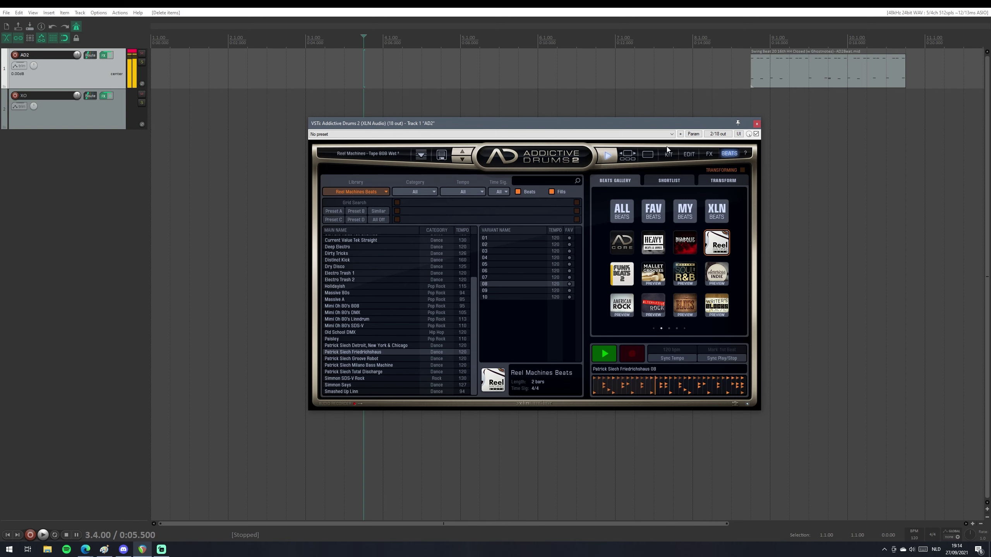
Audition the Reel Machines 909, LinnDrum, Tape DMX and Simmons SDS-V presets with the beat playing, ending on Simmons SDS-V Wet.
left_click(689, 154)
left_click(648, 155)
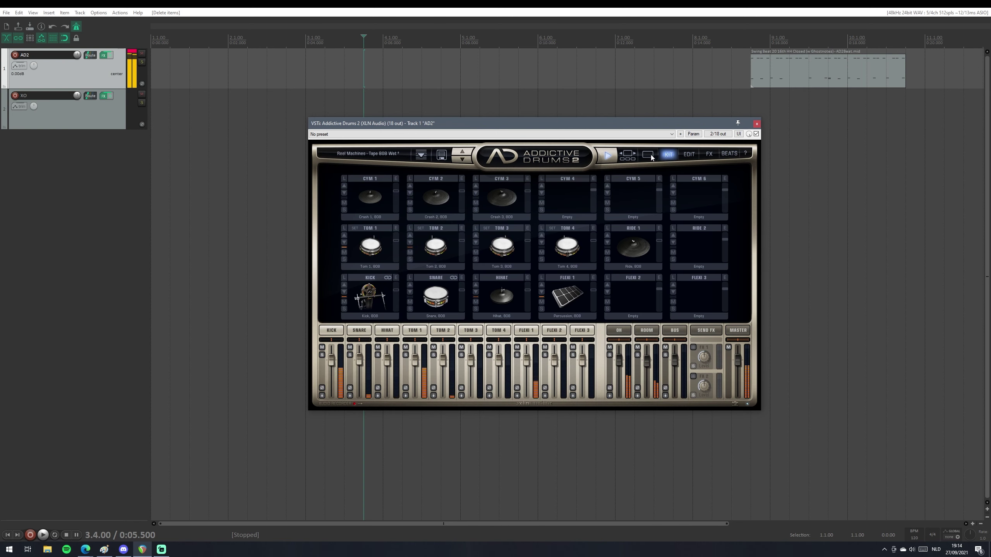
left_click(669, 233)
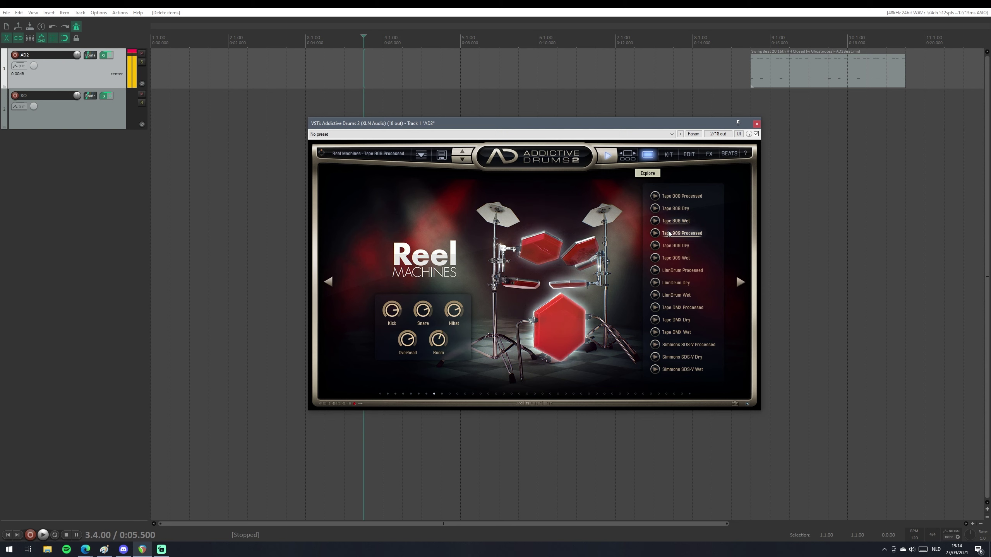
left_click(681, 259)
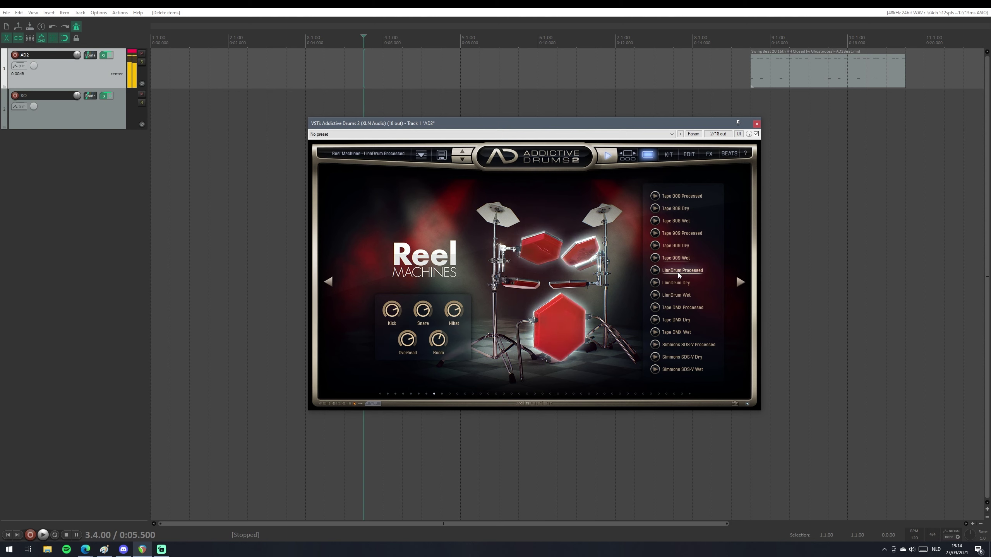
left_click(680, 271)
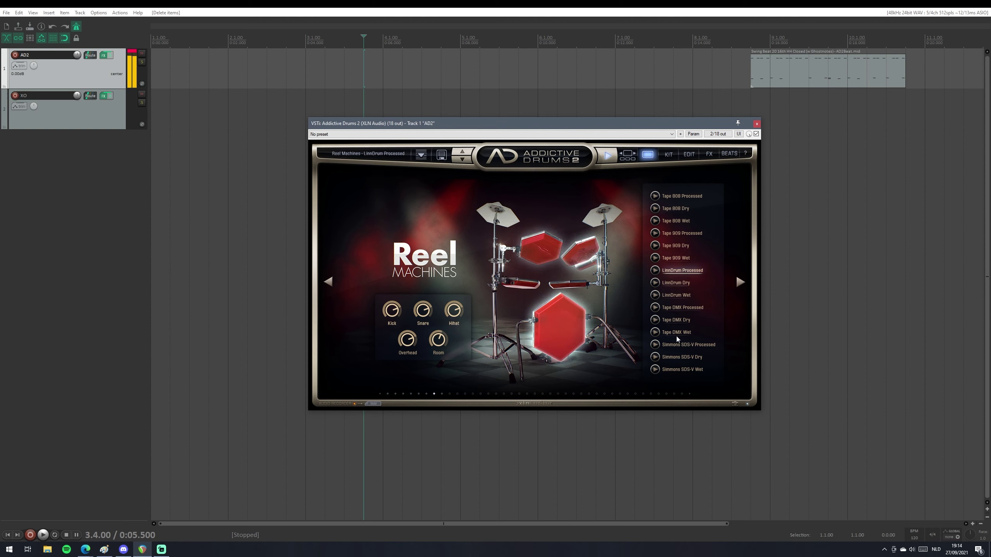
left_click(682, 308)
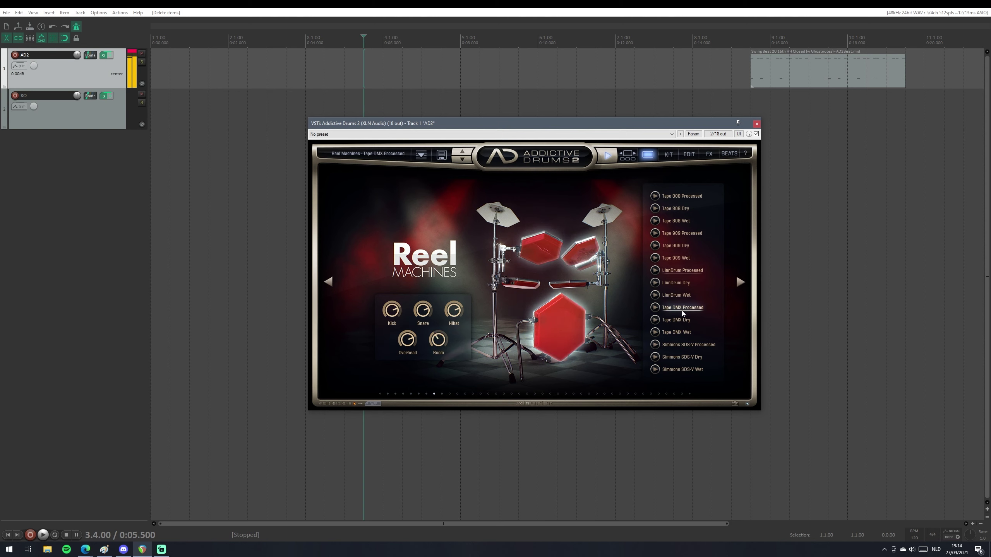
left_click(683, 346)
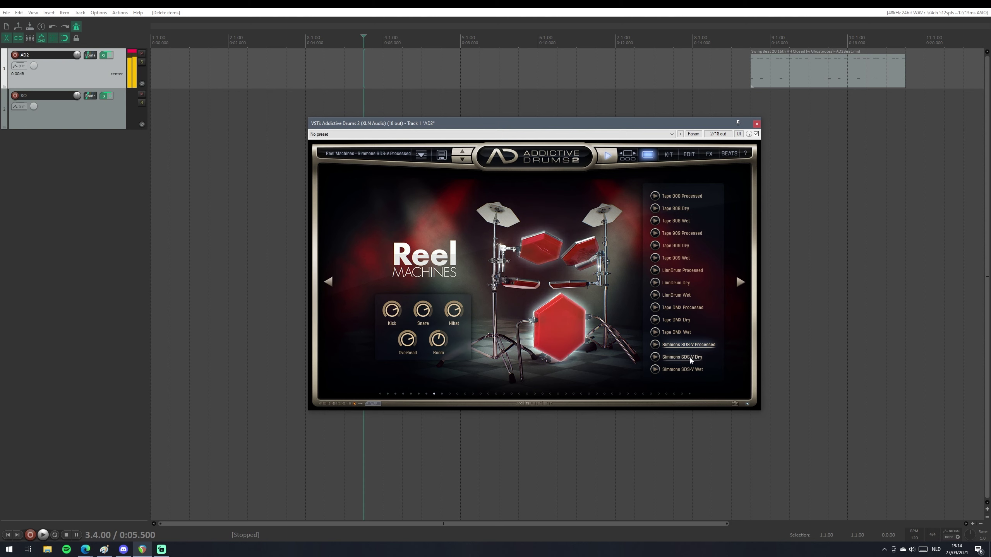
left_click(689, 359)
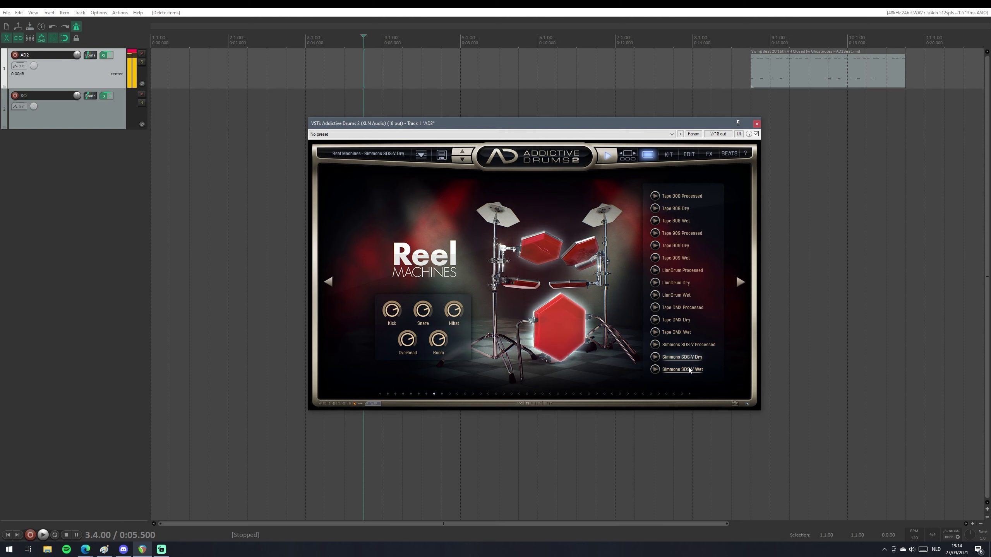
left_click(683, 370)
Look over the kit and edit pages, and switch the playing Friedrichshaus beat to variant 02.
left_click(666, 154)
left_click(692, 157)
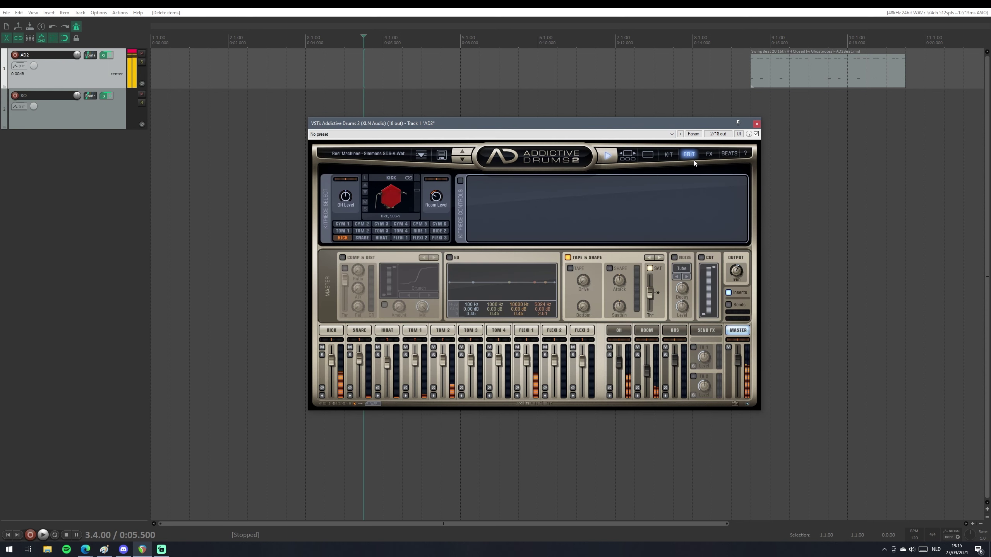
left_click(726, 153)
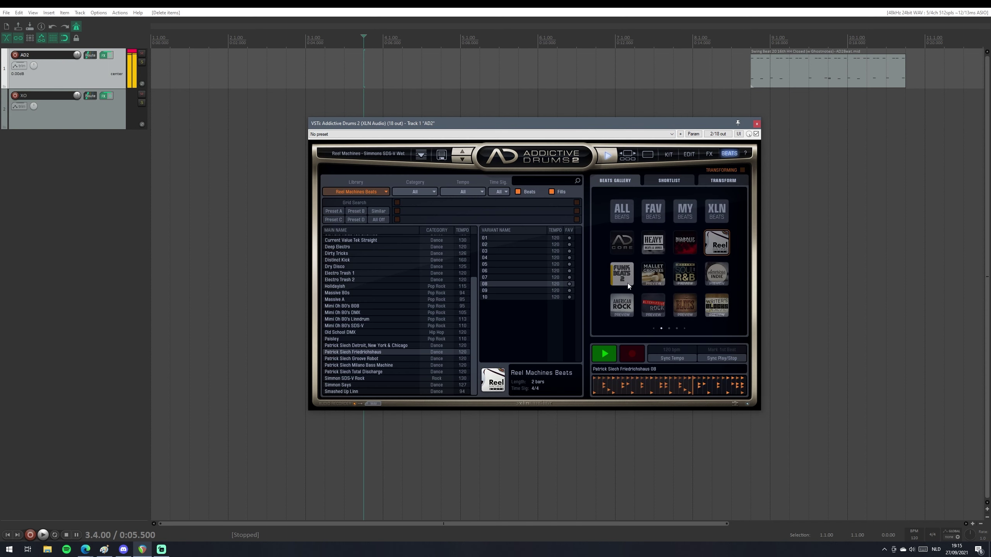
left_click(506, 245)
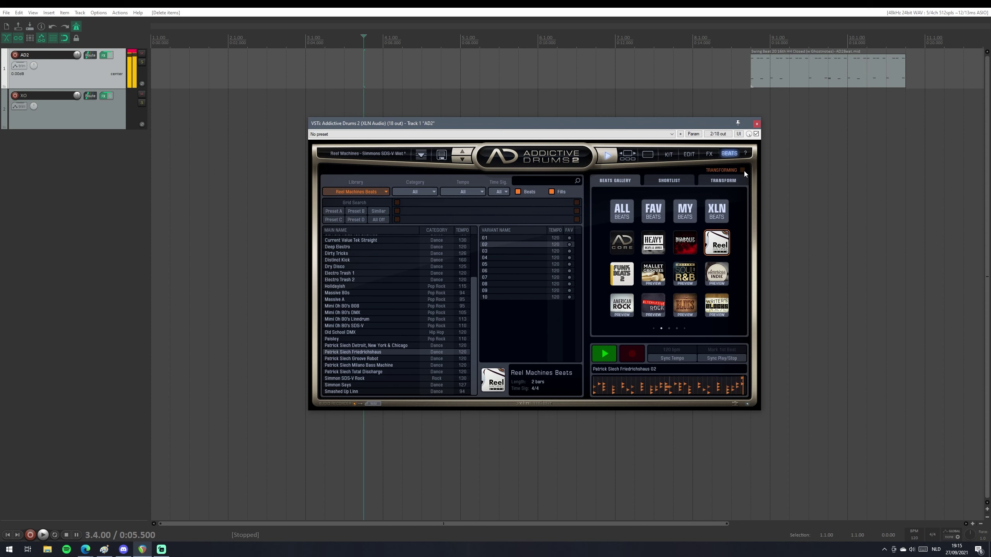
Enable Transforming for the playing beat and set its Transform speed to Normal.
left_click(724, 182)
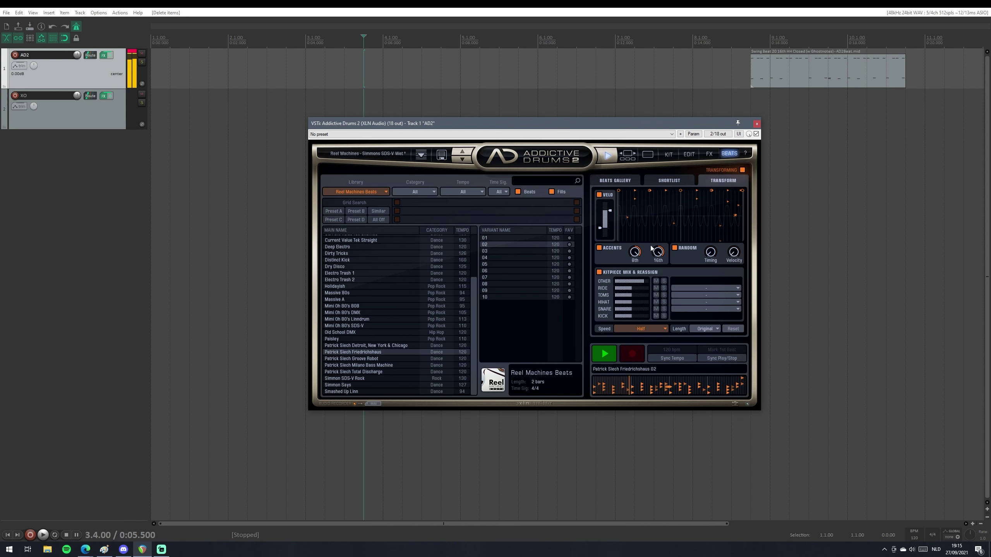
left_click(660, 329)
left_click(674, 333)
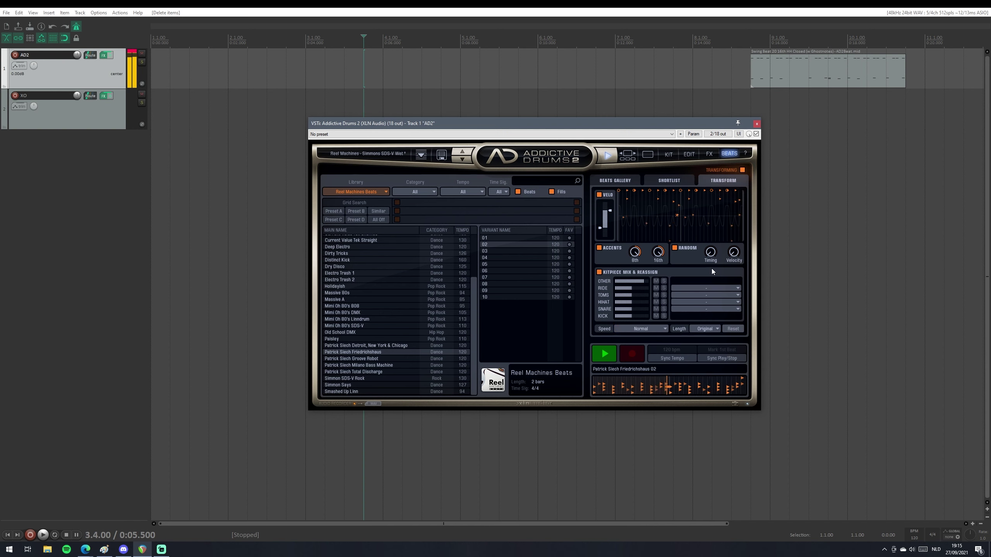
Adjust the beat's random velocity, overall velocity and 8th accent, and lower the 16th accent to about -71%.
mouse_move(718, 254)
left_click_drag(734, 252, 713, 266)
left_click_drag(602, 233, 601, 248)
left_click_drag(661, 253, 652, 318)
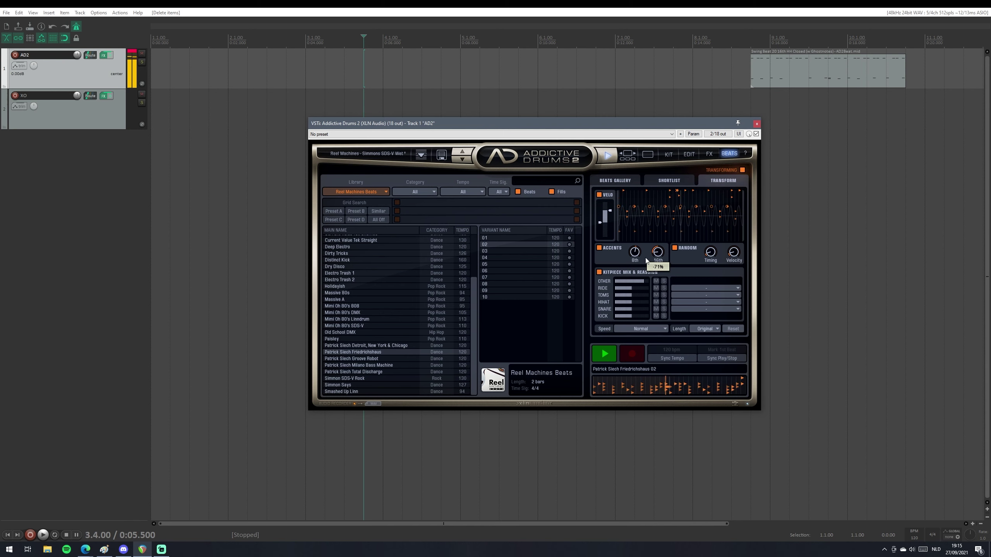
left_click_drag(634, 252, 635, 222)
left_click_drag(632, 256, 632, 329)
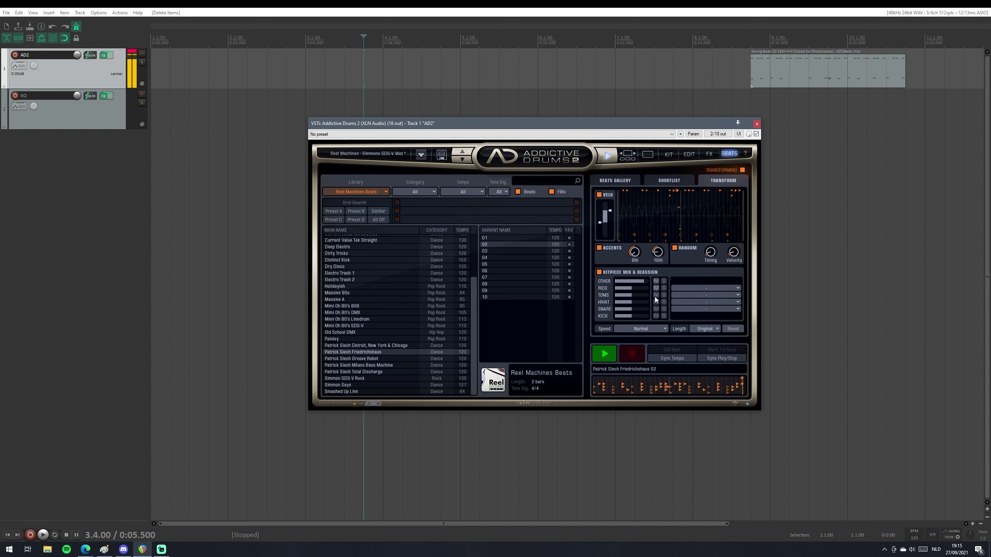
Mute and unmute the kick and the snare one after the other in the Kitpiece Mix.
left_click(656, 316)
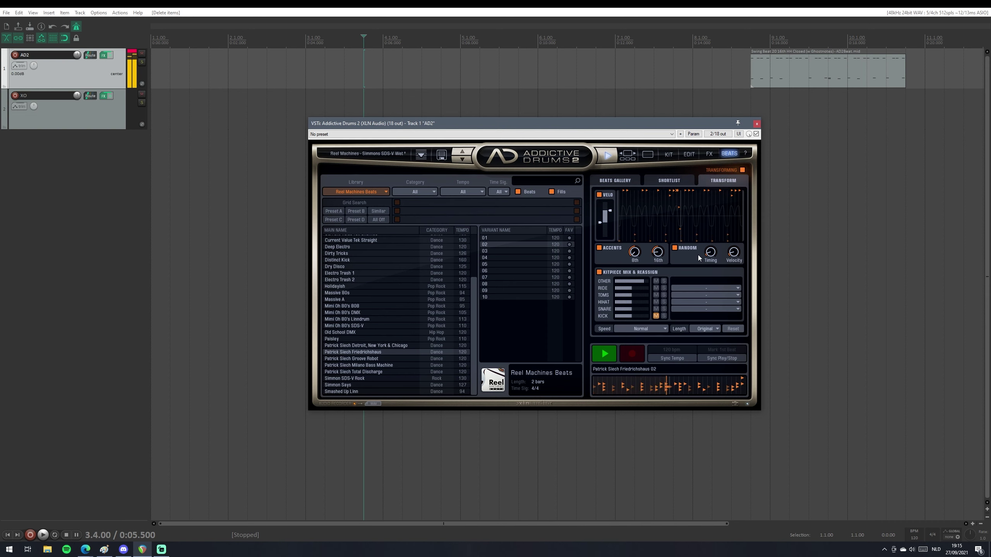
left_click(657, 316)
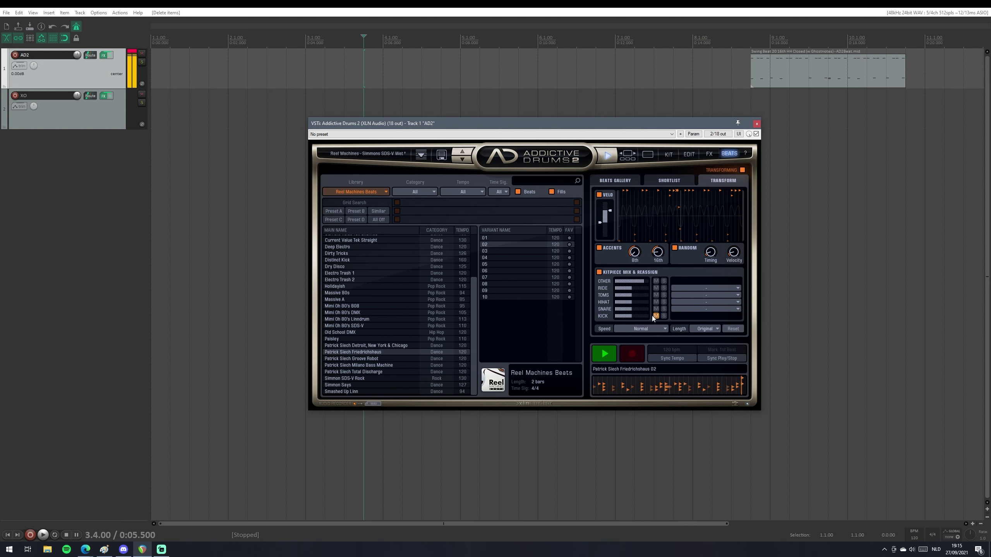
left_click(657, 311)
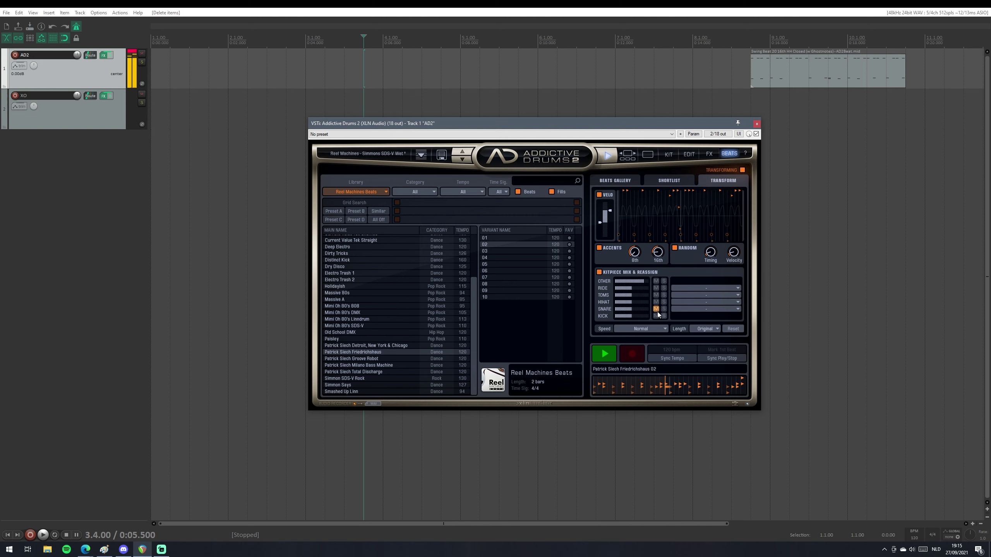
left_click(656, 309)
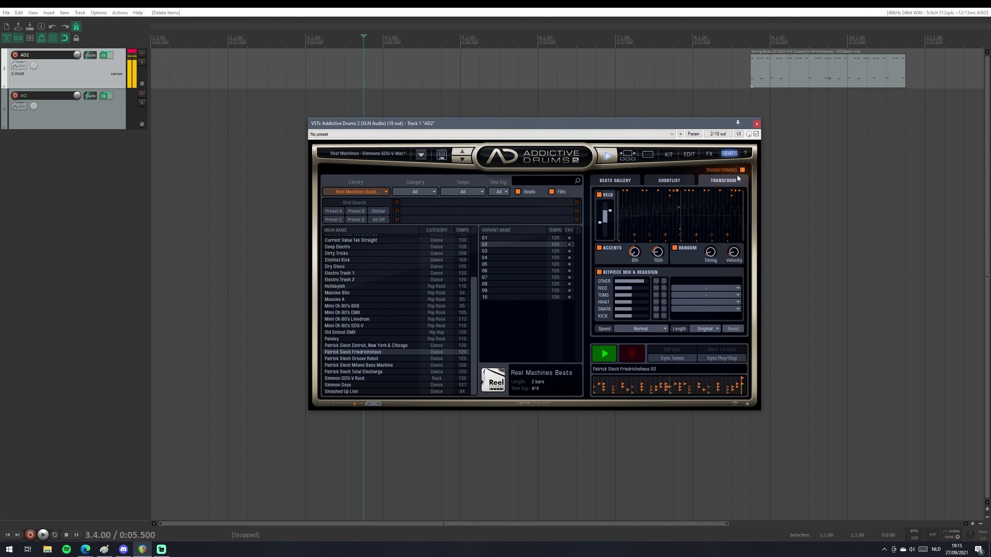
Switch off Transforming and stop the beat playback.
left_click(743, 171)
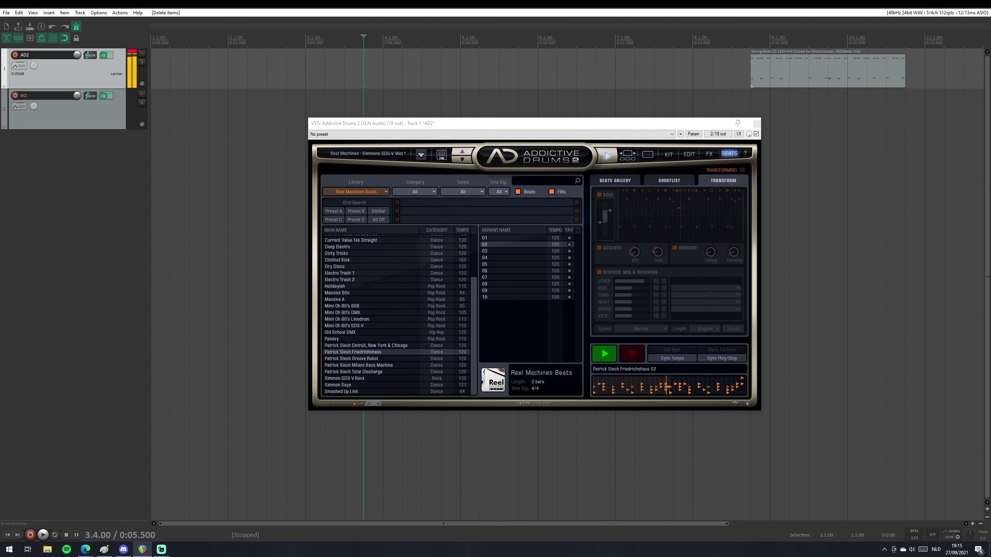
key("space")
key("space")
left_click(613, 163)
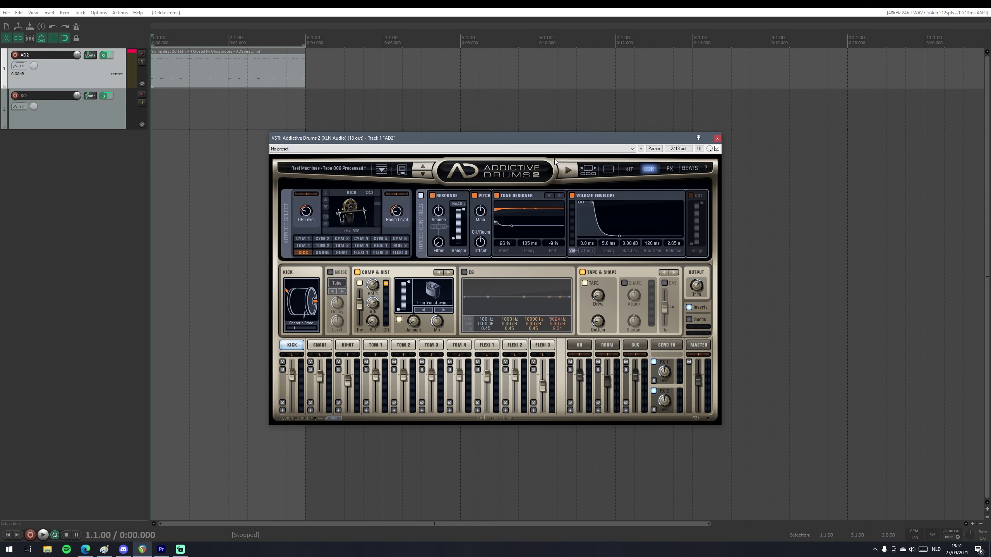
Look through the beats in the AD2 Core Library and the Diabolic pack.
left_click(693, 171)
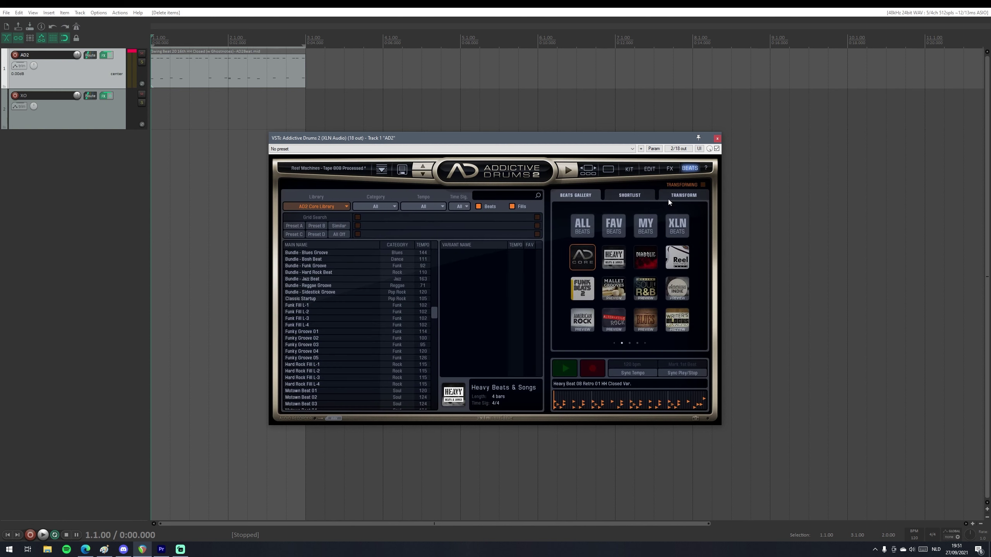
scroll(424, 297, "up", 5)
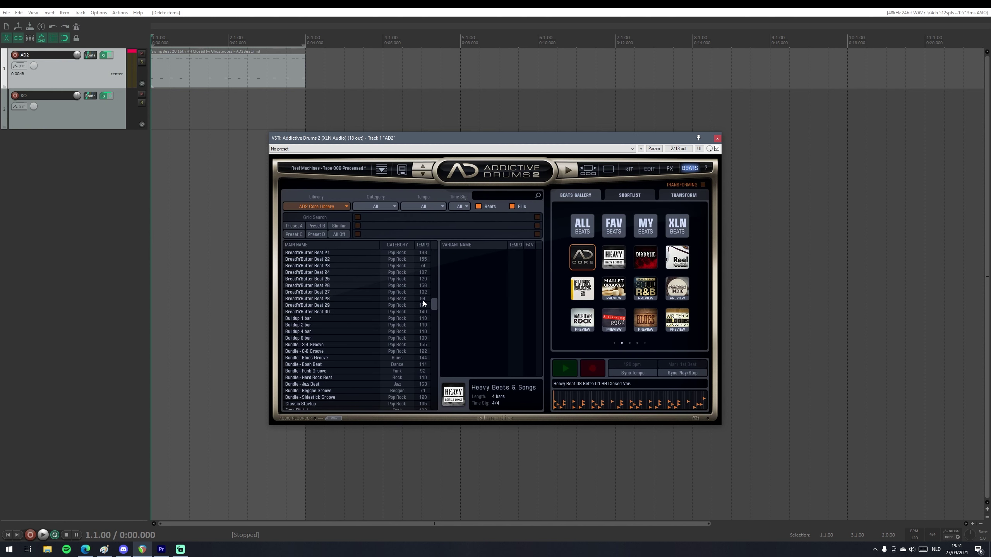
left_click(644, 258)
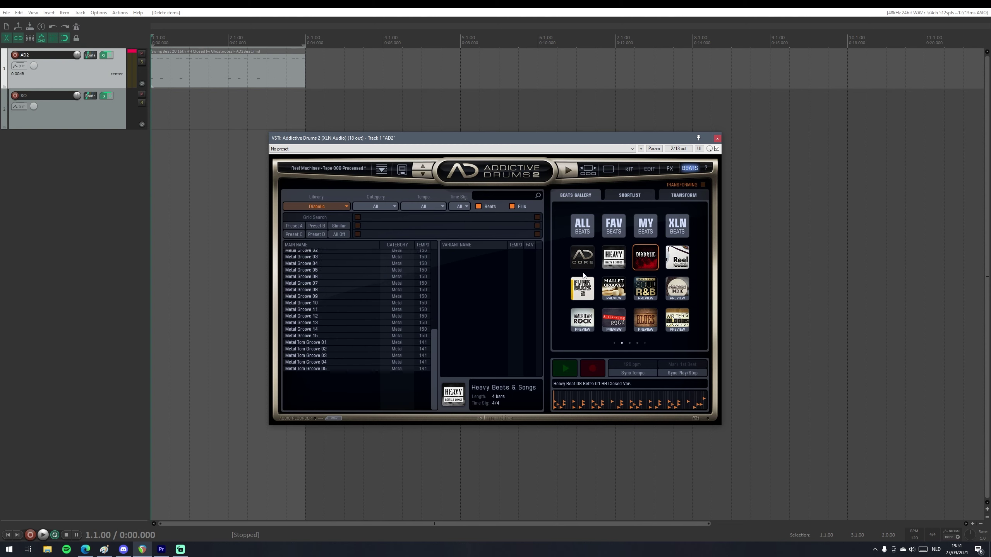
Select Master Metal Groove 13 with its Return Of Darkness (Bridge) variant in the Diabolic pack and start playing it.
scroll(345, 350, "down", 3)
scroll(388, 311, "up", 3)
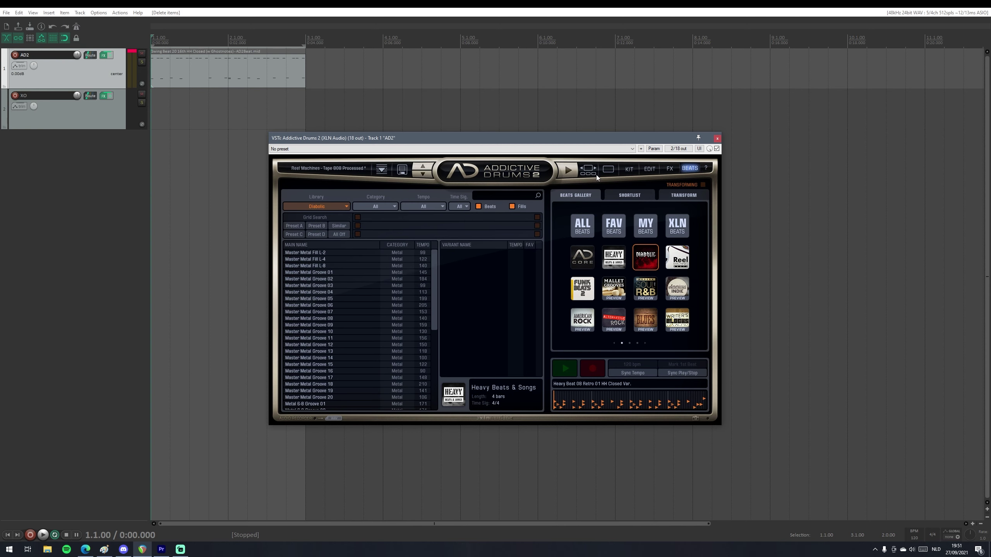
left_click(325, 352)
left_click(493, 260)
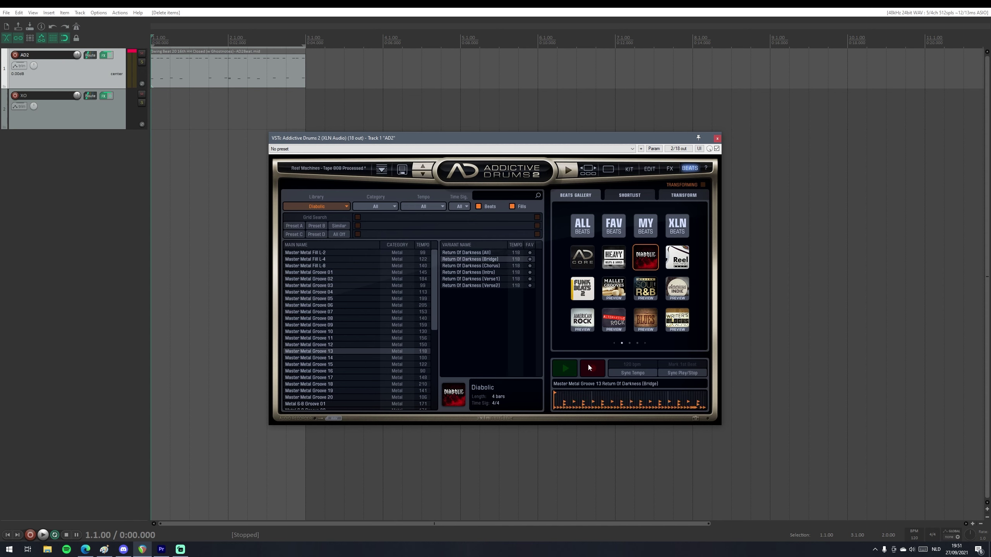
left_click(565, 369)
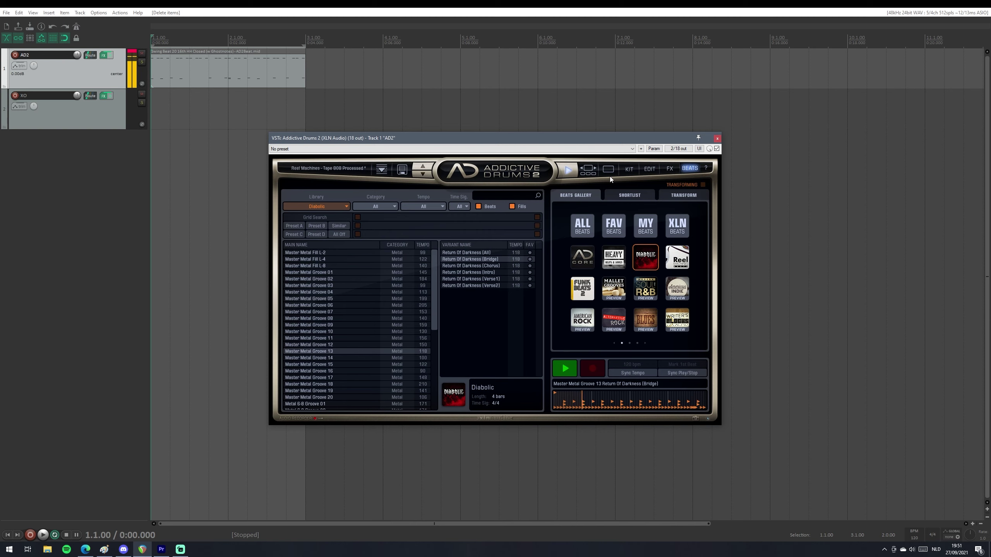
Browse back to the Metal kitpiece pack and audition Progressive Metal, Room Overdrive, Path To Sorrow and the preset below Sharp Metal.
left_click(629, 170)
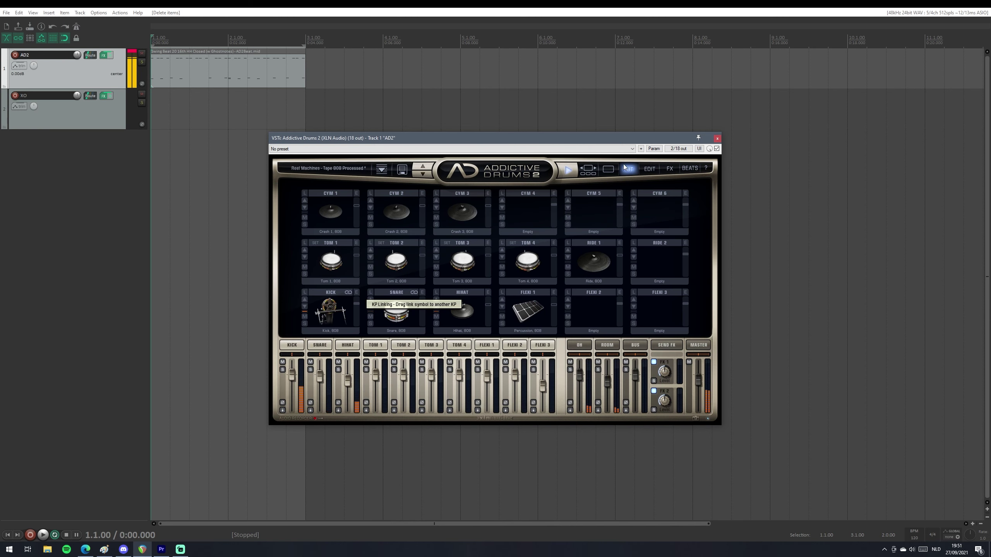
left_click(608, 170)
left_click(289, 297)
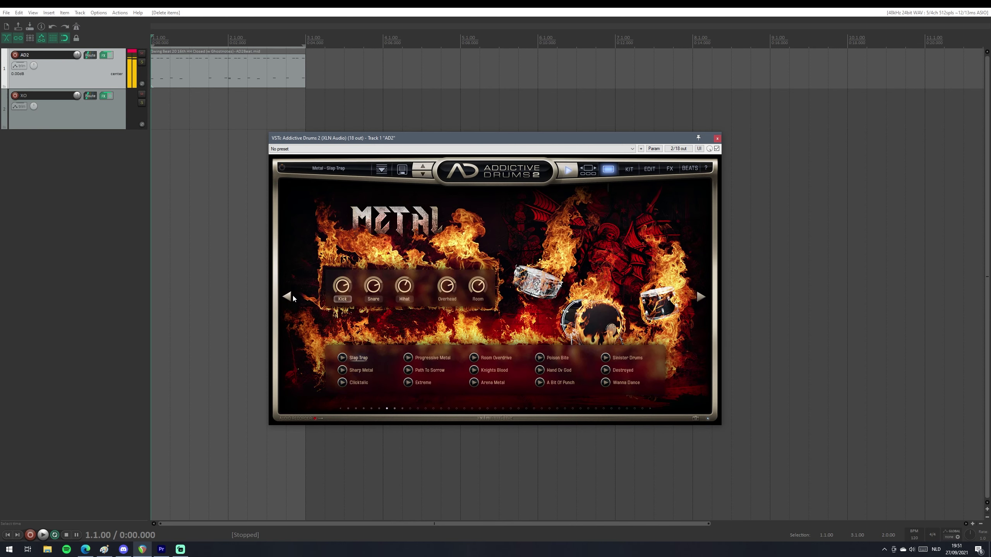
left_click(444, 359)
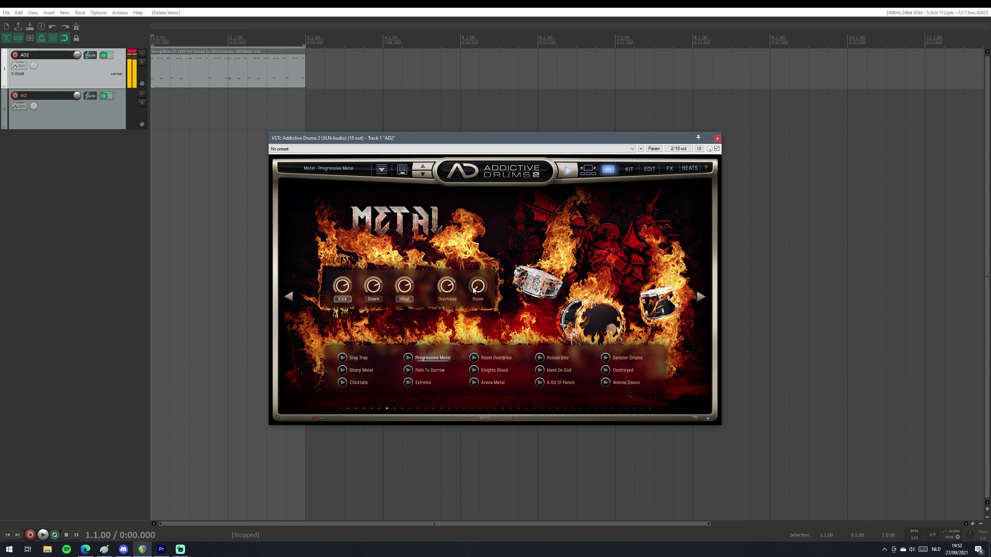
left_click(495, 358)
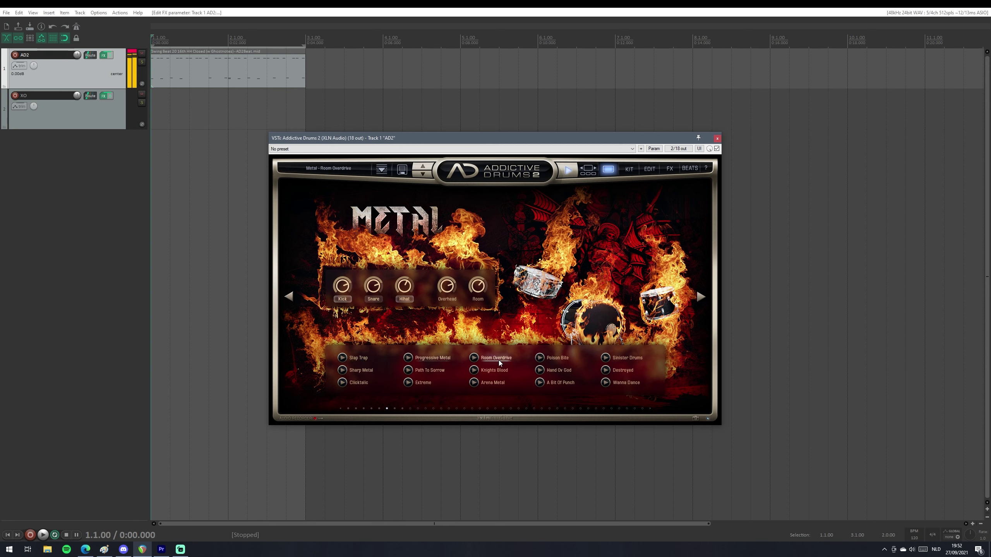
left_click(420, 374)
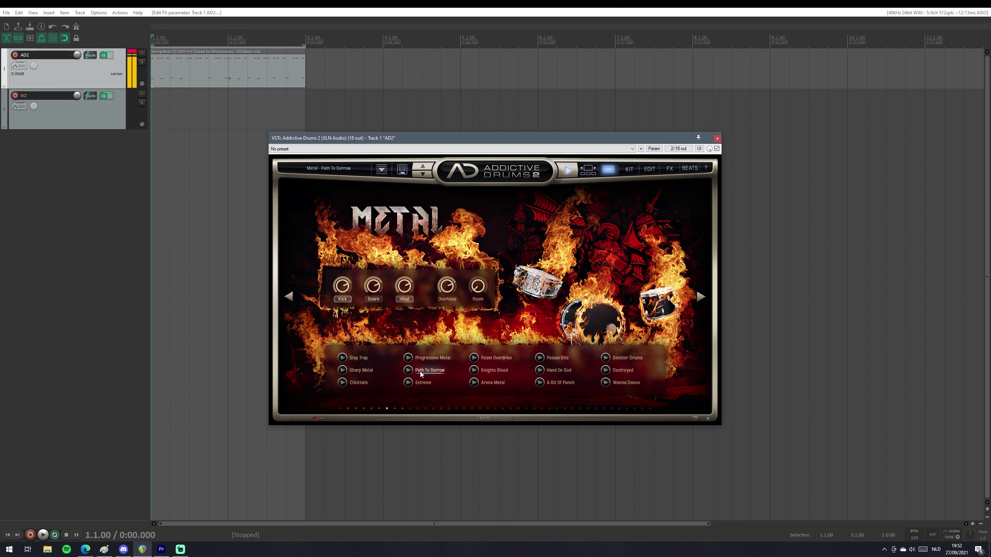
left_click(358, 383)
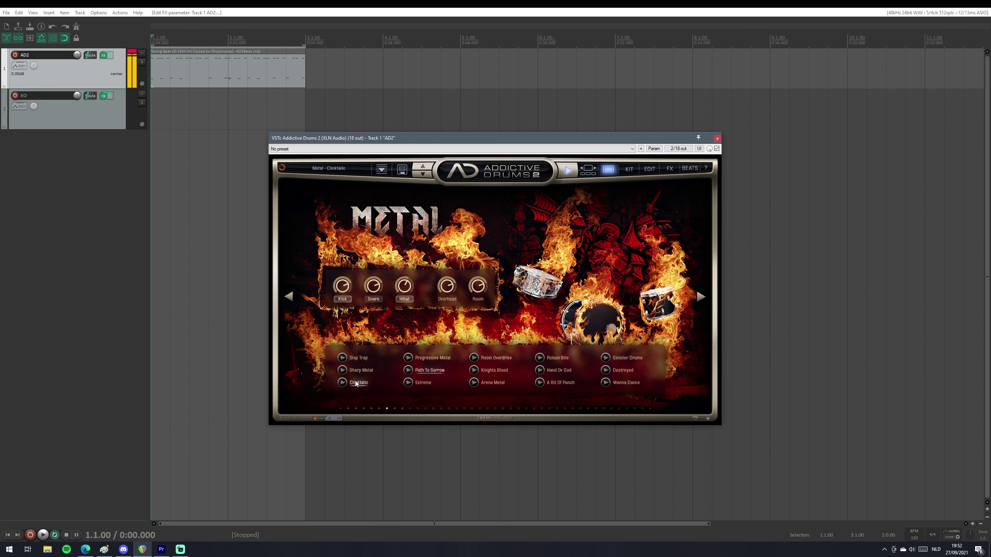
Switch to the full Metal kit and audition its False Metal, Metal Mayhem and Lethal Injection presets.
left_click(701, 299)
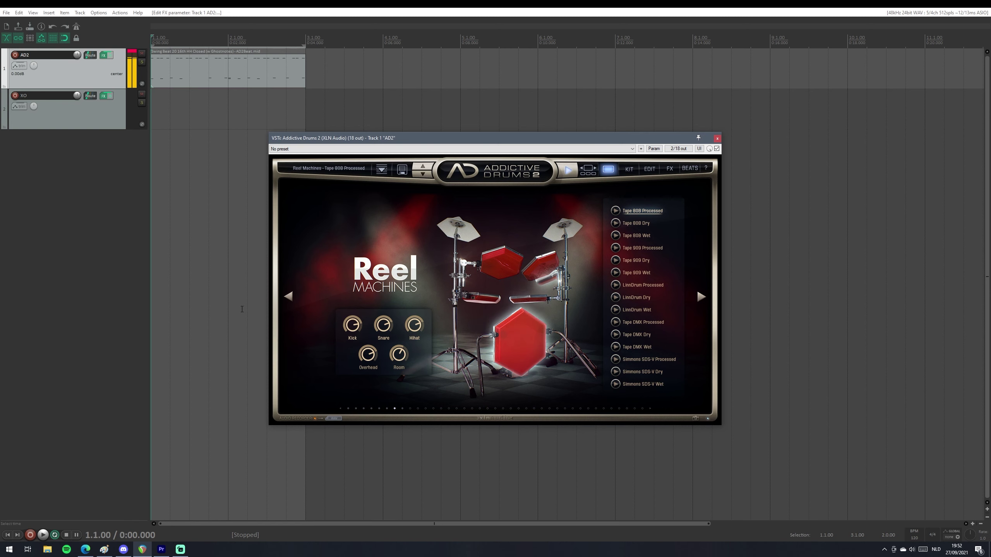
left_click(289, 297)
left_click(289, 297)
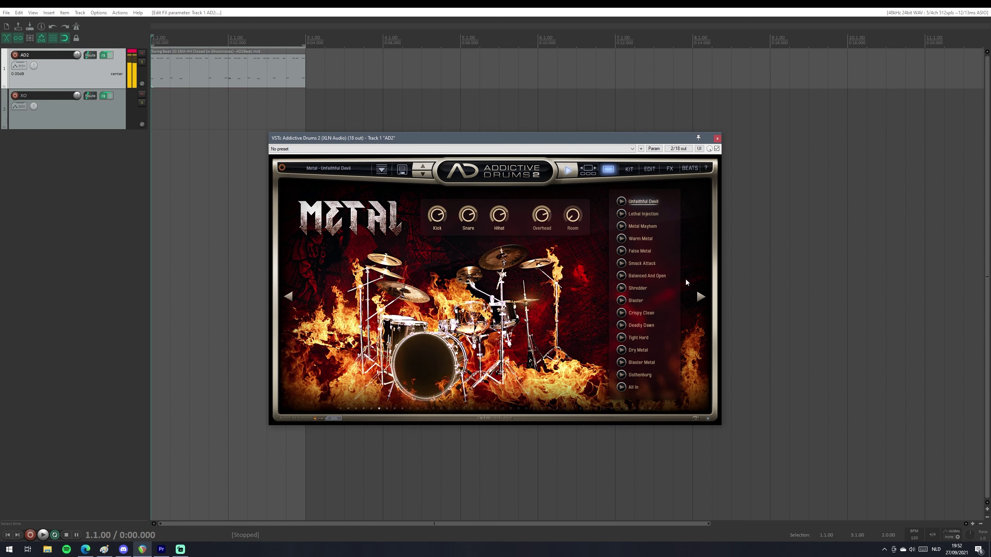
left_click(649, 253)
left_click(647, 225)
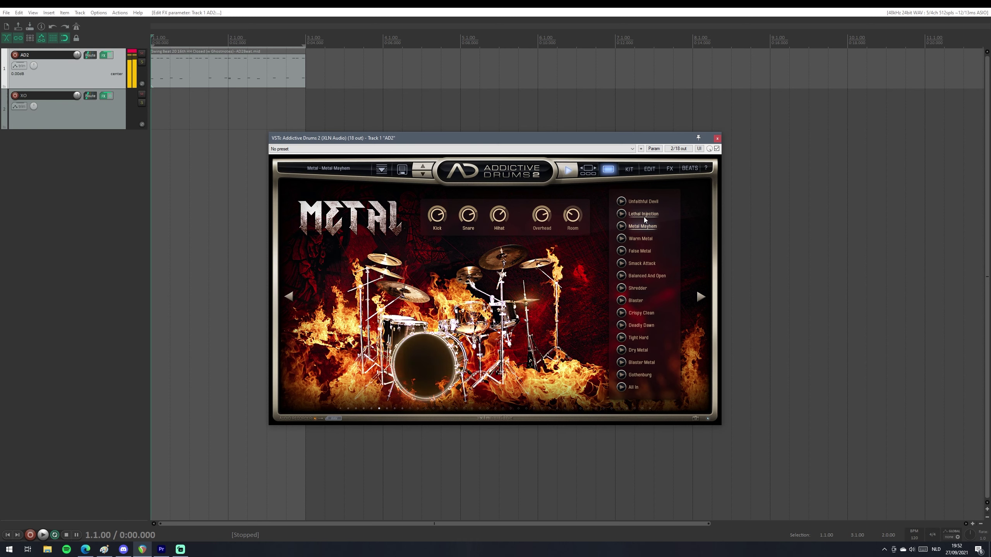
left_click(645, 215)
Play the Return Of Darkness (Verse1) variant, followed by Master Metal Groove 16's Grave Groove (All), from the Diabolic beats.
left_click(690, 168)
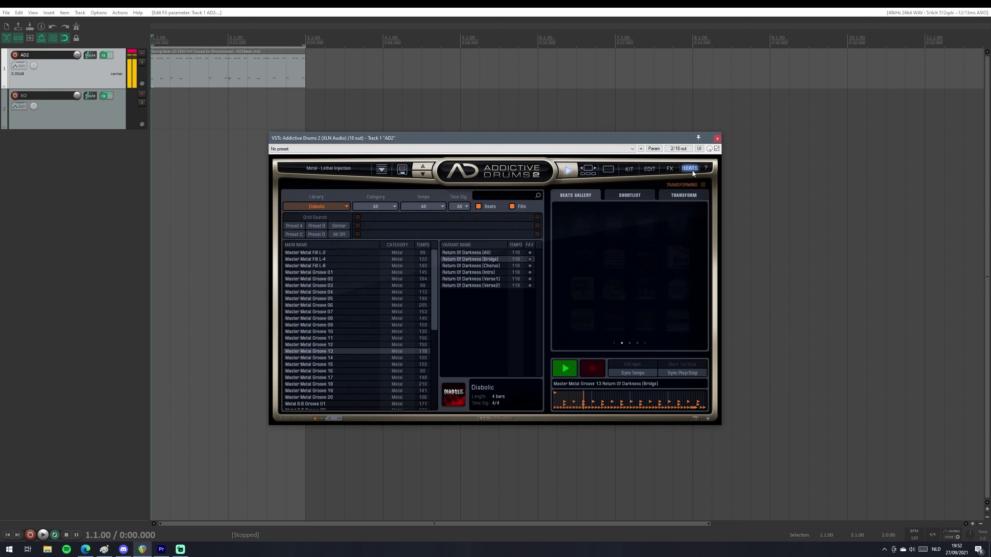
left_click(481, 279)
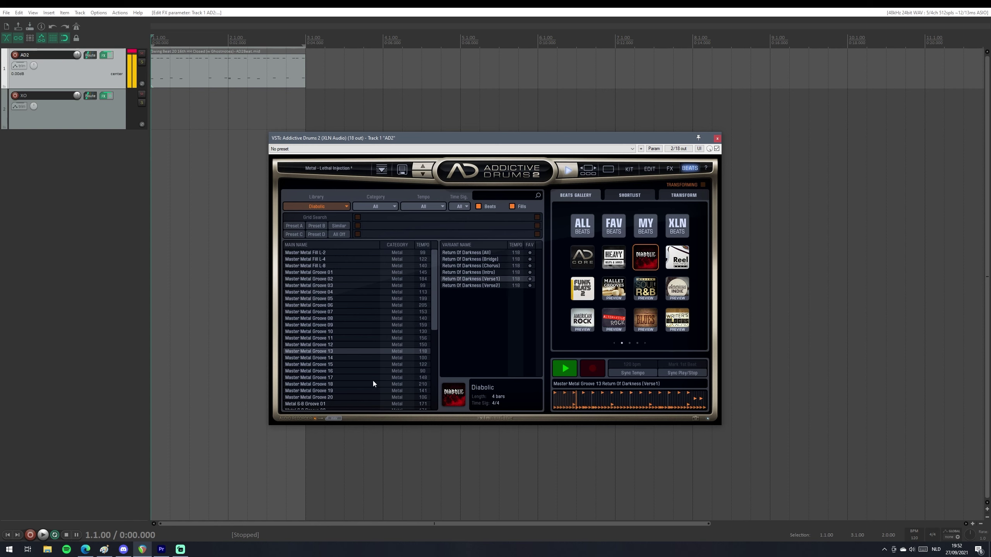
left_click(332, 370)
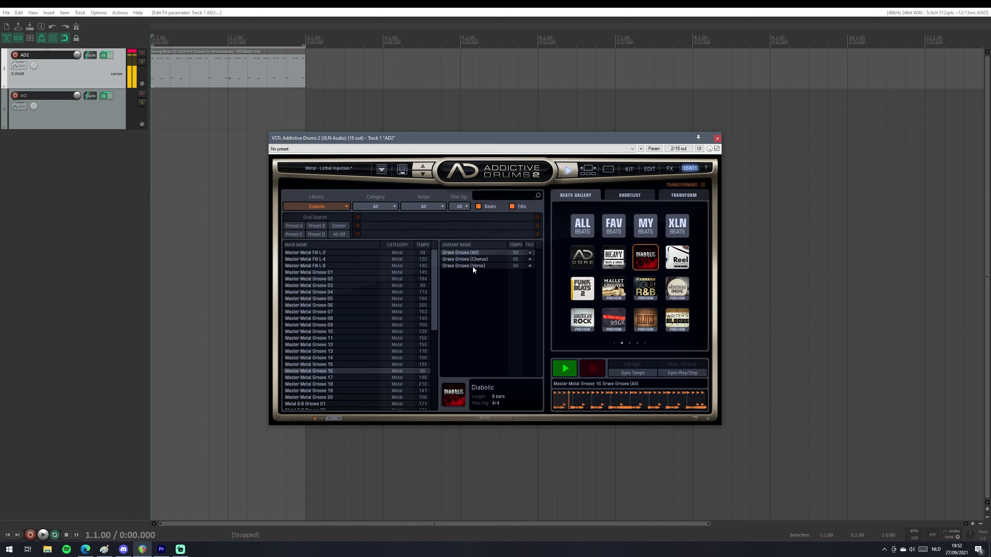
scroll(331, 340, "down", 3)
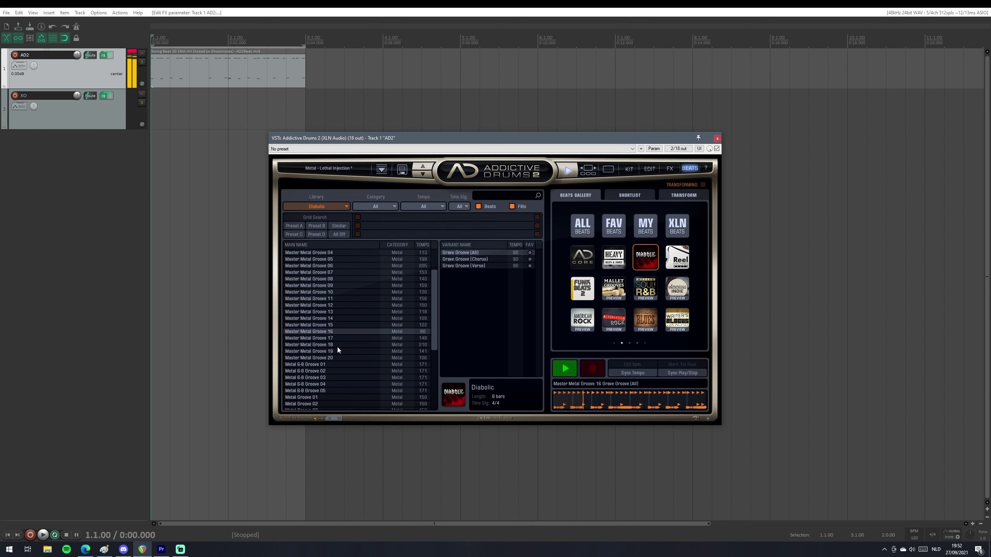
Audition the Metal kit's False Metal, Shredder, Crispy Clean and Deadly Dawn presets with the current groove.
left_click(608, 169)
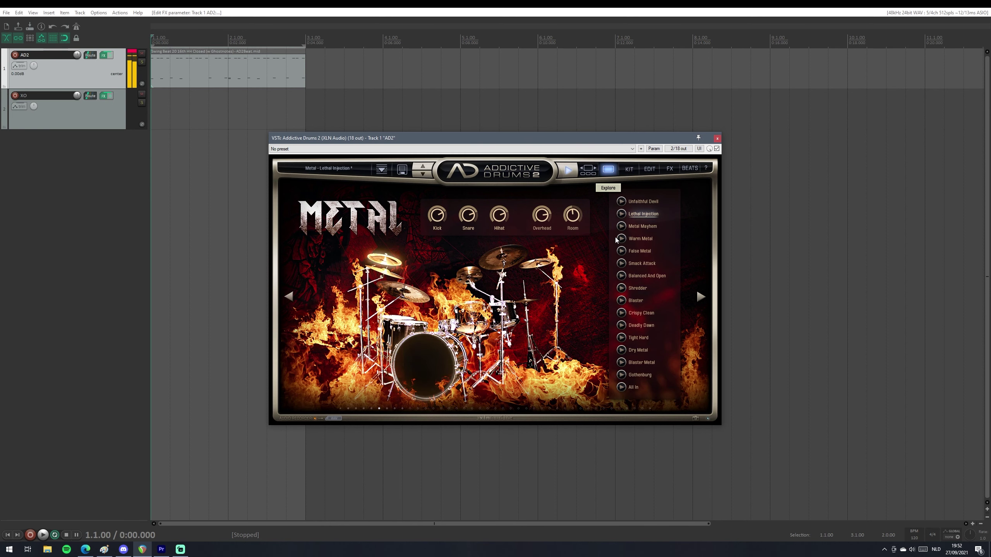
left_click(639, 250)
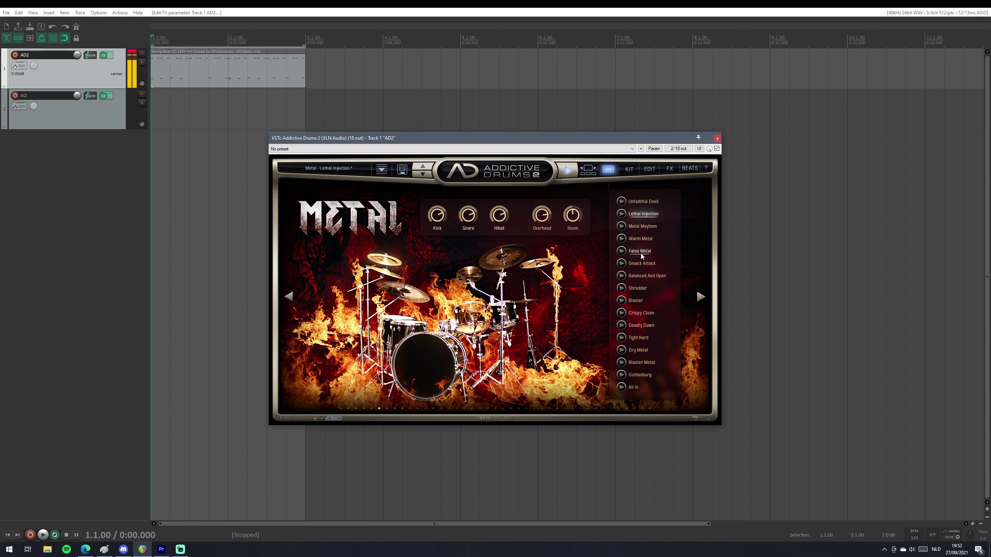
left_click(637, 292)
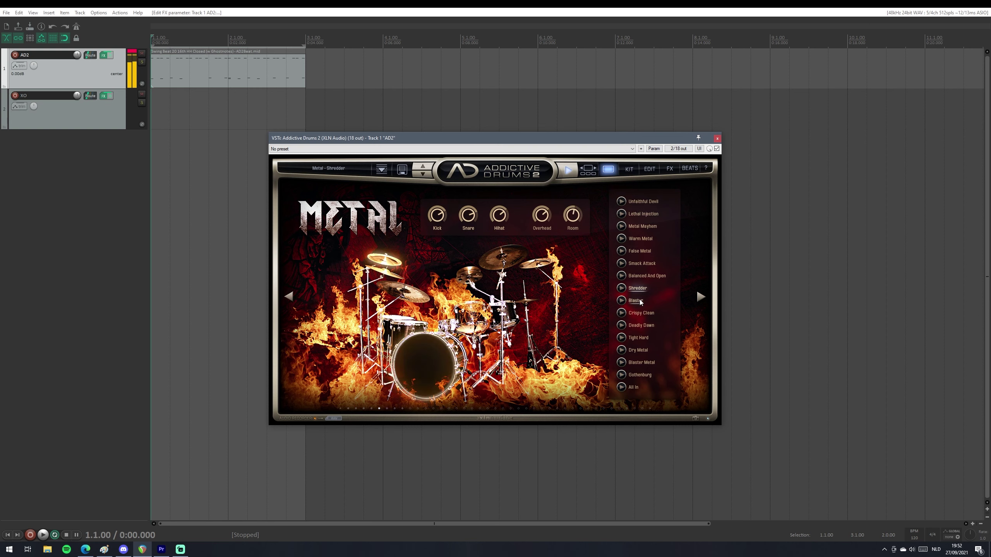
left_click(644, 314)
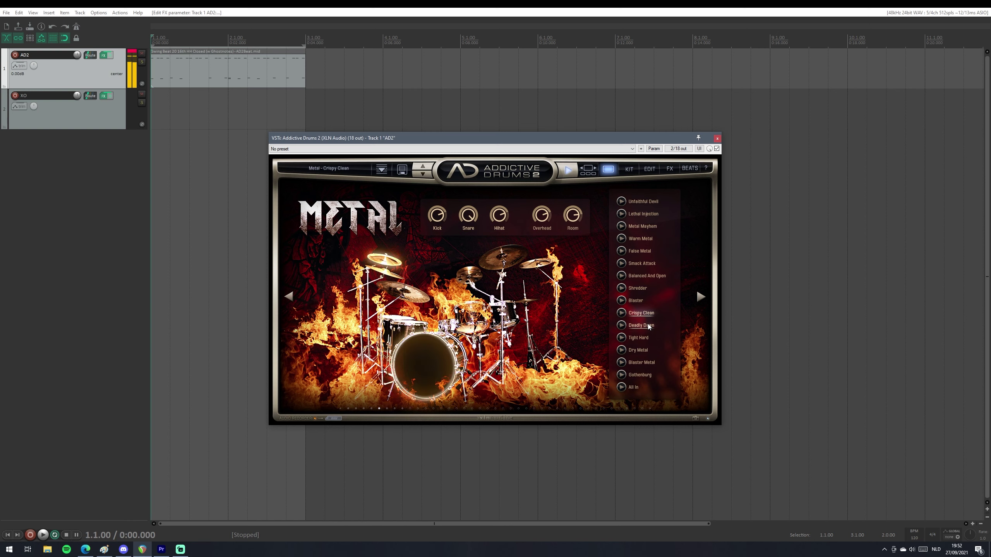
left_click(649, 326)
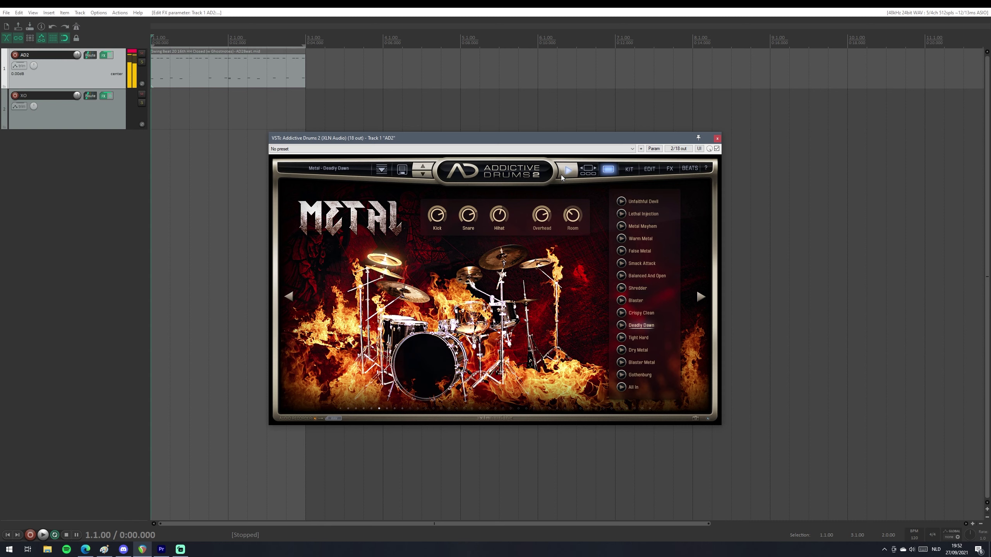
Return to the beats gallery and move the plug-in window lower over the arrangement.
left_click(683, 168)
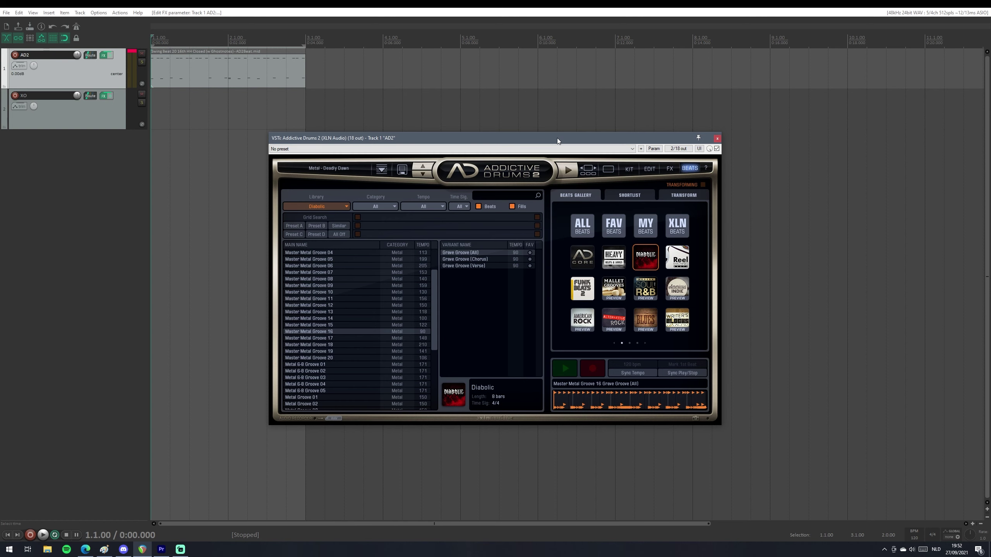
left_click_drag(557, 137, 442, 233)
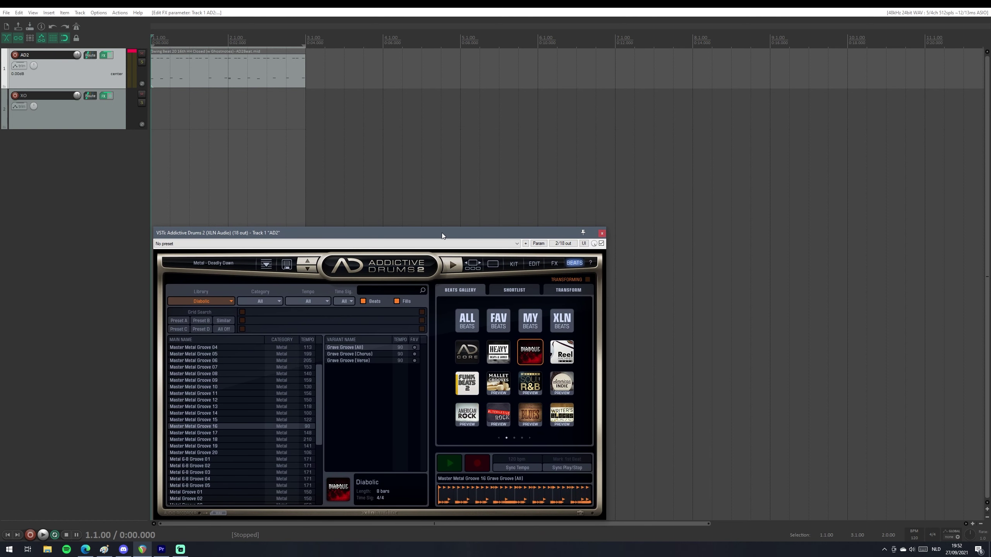
left_click(584, 290)
left_click(461, 291)
Play Heavy Beat 08 Retro 01 in its HH Closed Var. variant from the Heavy Beats & Songs pack.
left_click(495, 354)
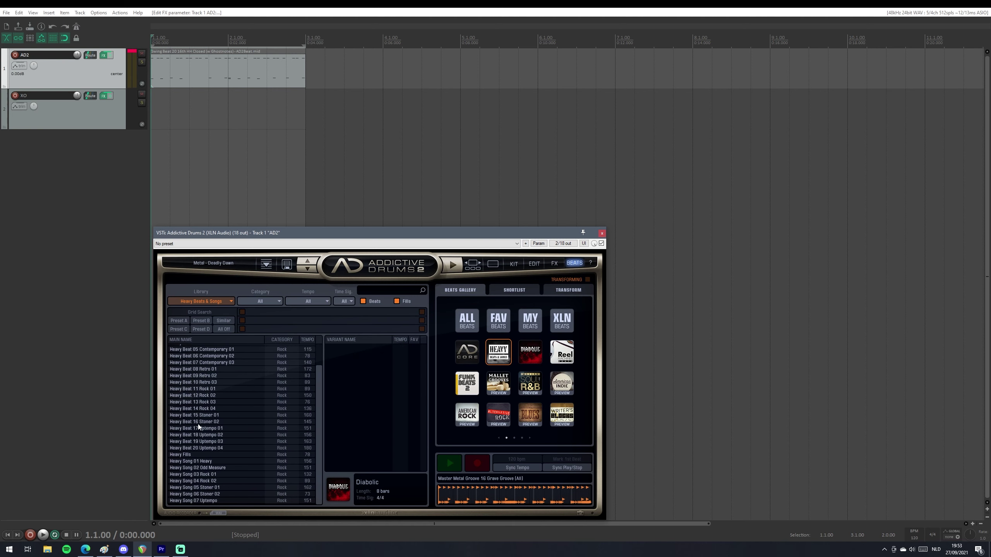
left_click(218, 370)
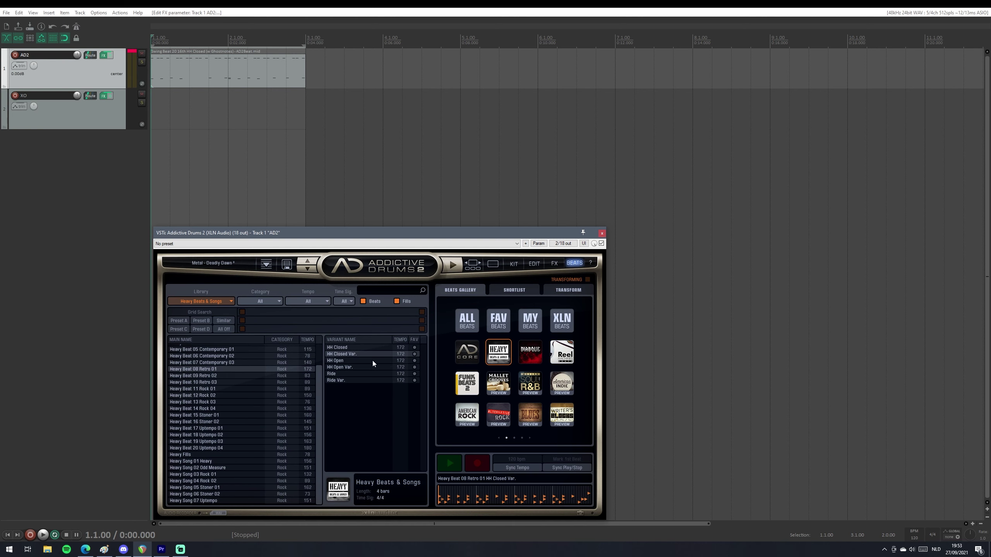
left_click(452, 264)
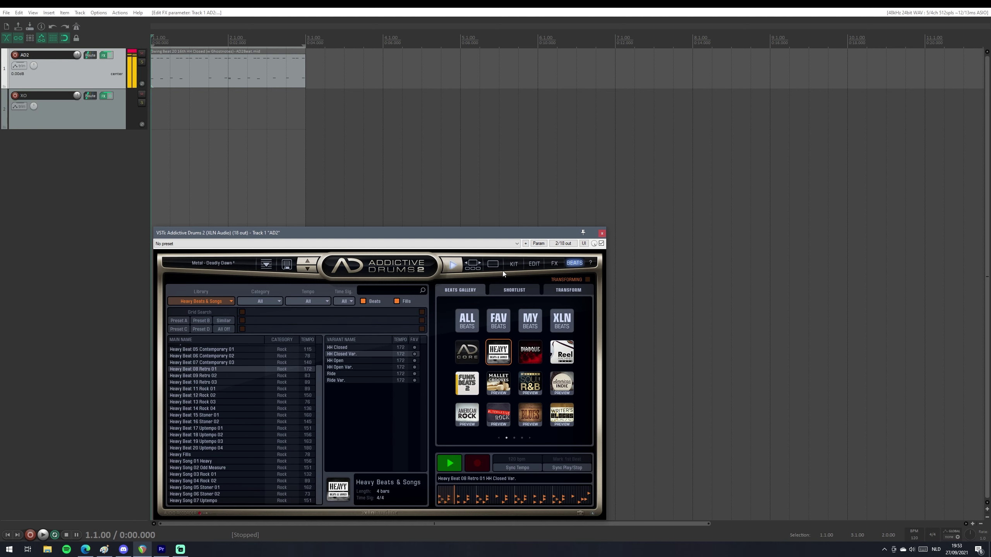
Load the United Heavy kit's OH And Room preset and play the beat through it.
left_click(493, 265)
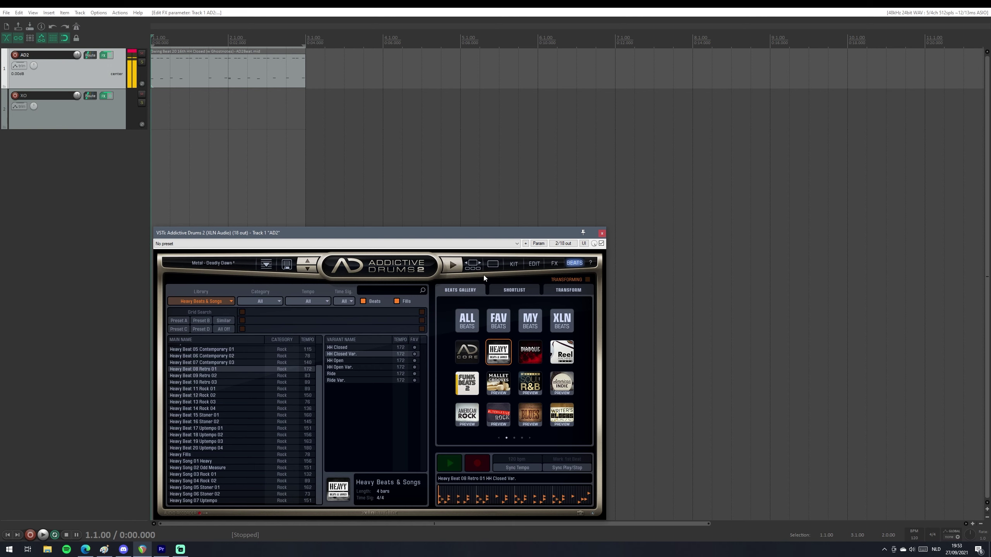
left_click(173, 391)
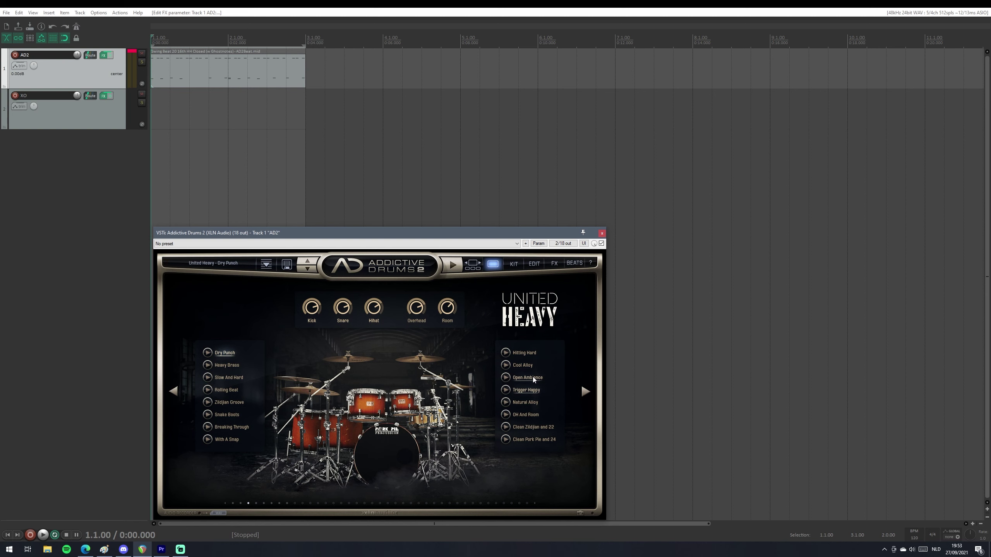
left_click(526, 414)
left_click(448, 271)
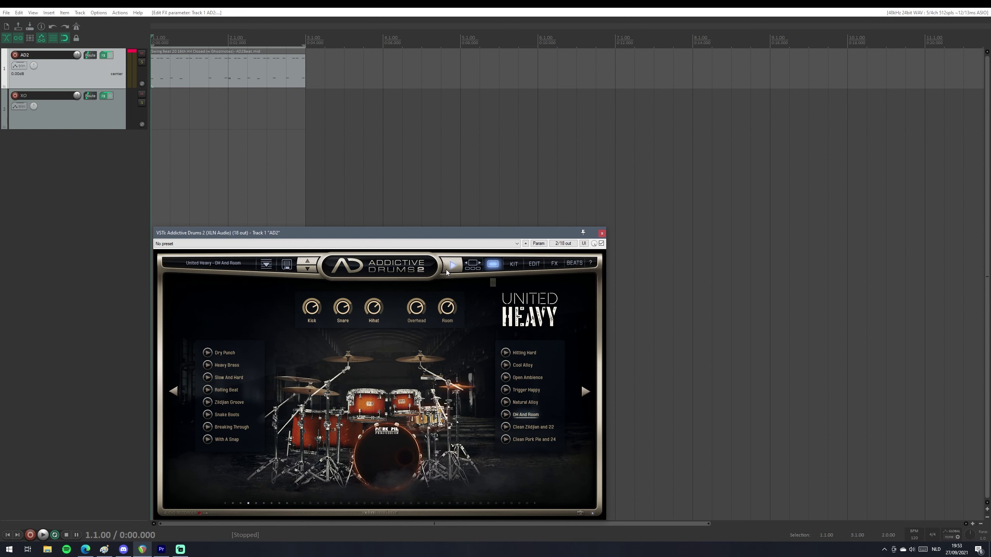
Try the Ludwig and DW Collector's Series kicks in the kit, and set the kick back to the 24-inch Pork Pie Custom.
left_click(514, 263)
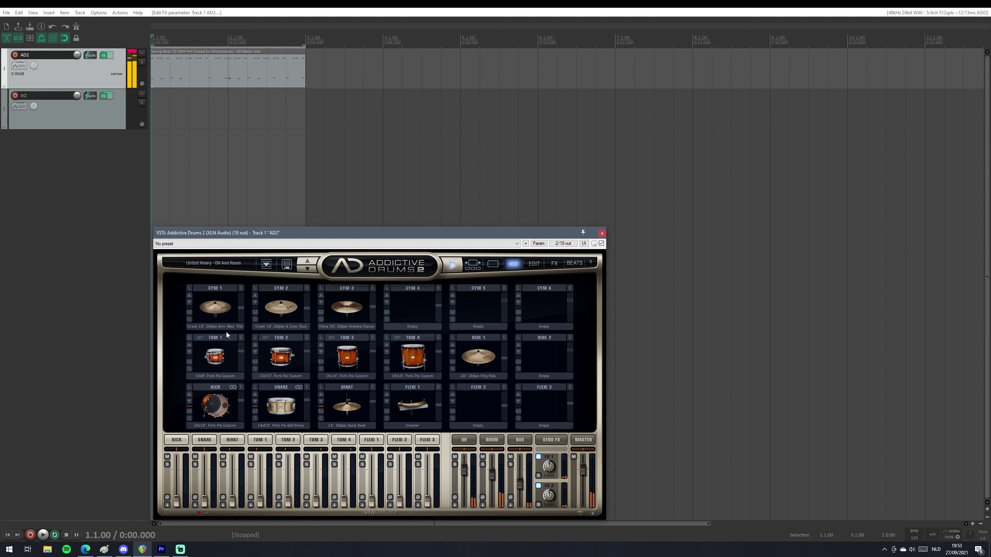
left_click(214, 427)
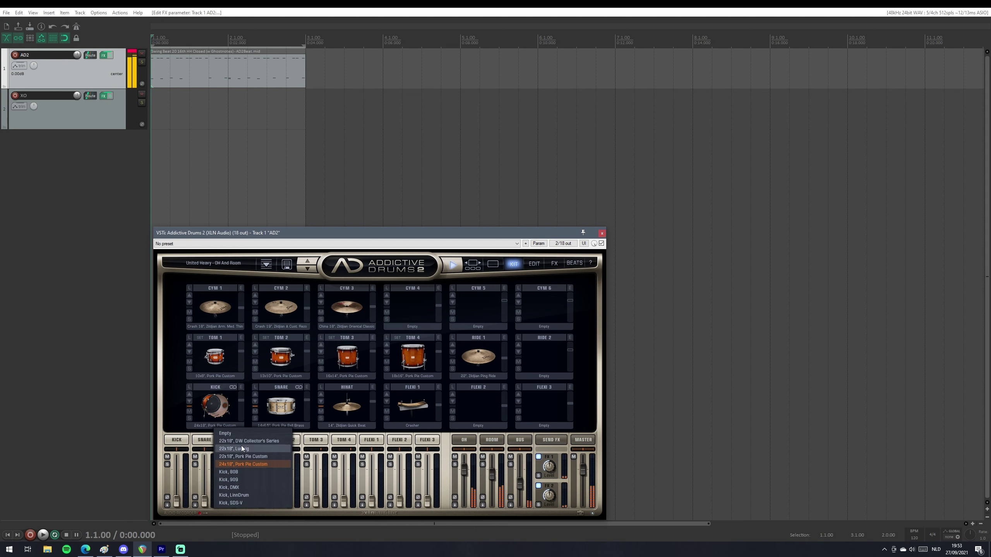
left_click(242, 448)
left_click(214, 427)
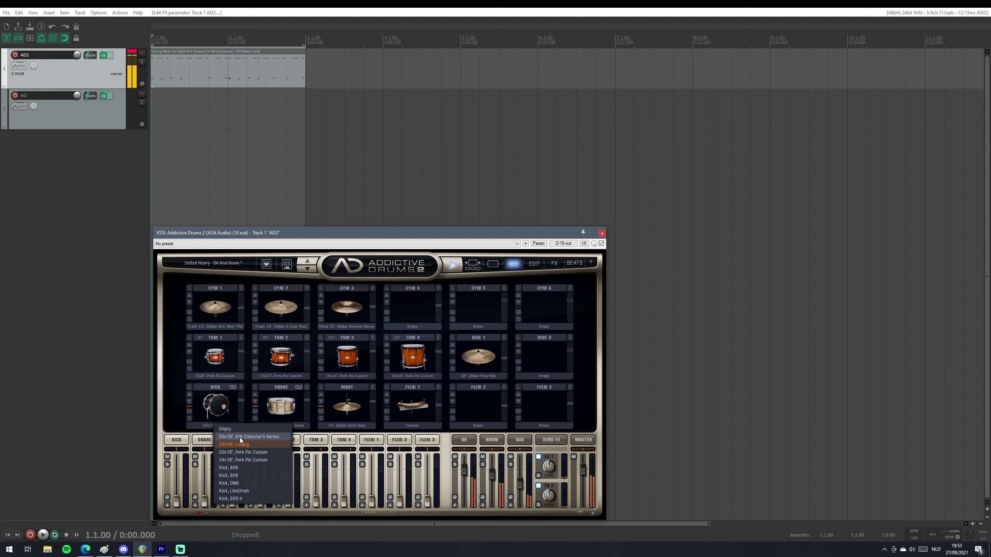
left_click(241, 441)
left_click(219, 427)
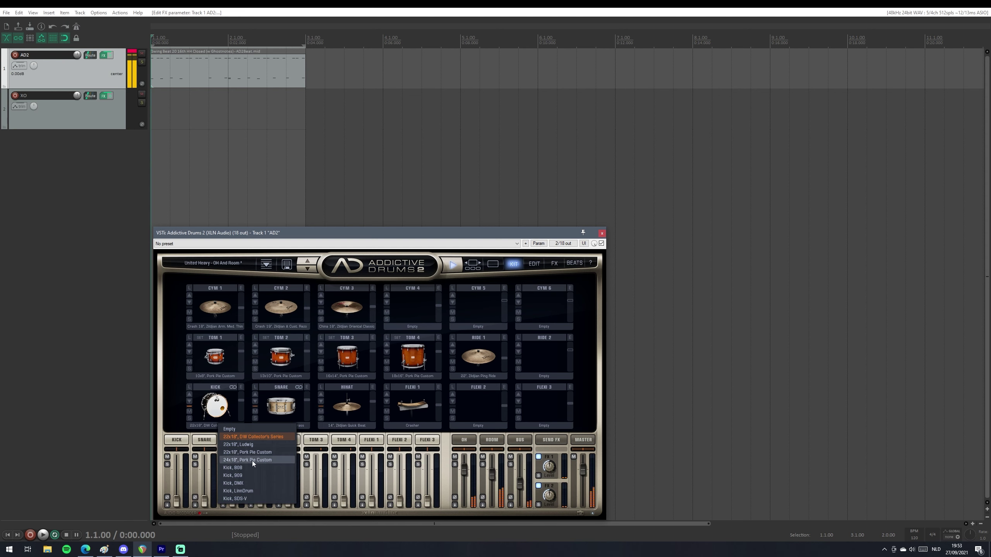
left_click(262, 463)
Audition the DW Collector's Series, LinnDrum and SDS-V snares while the beat plays, and set the snare to Gretsch Hammered.
left_click(281, 425)
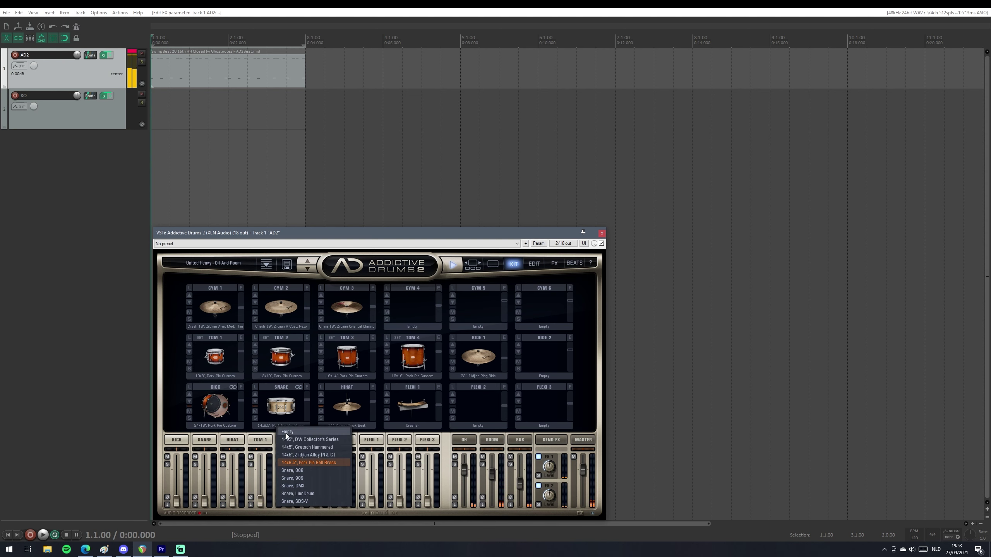
left_click(299, 447)
left_click(282, 427)
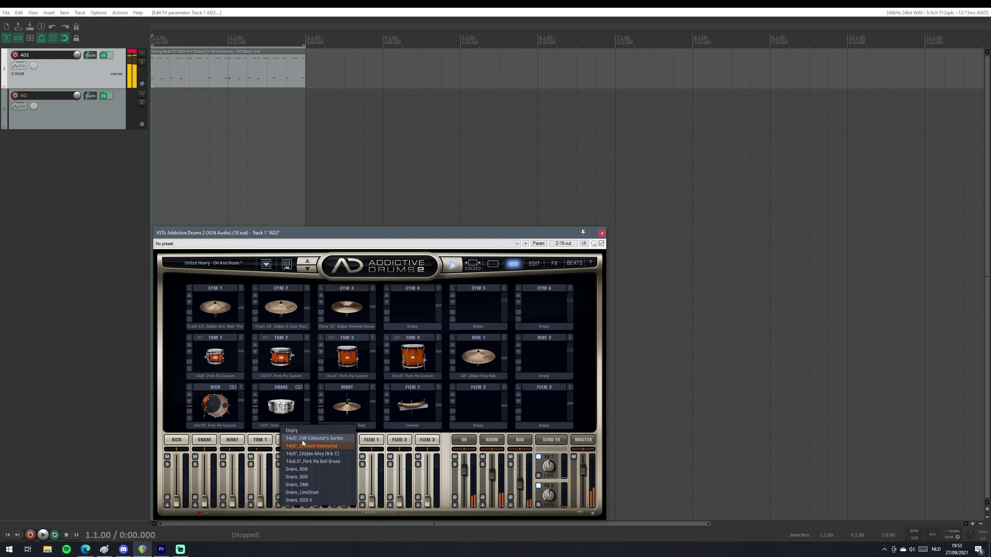
left_click(302, 440)
left_click(287, 424)
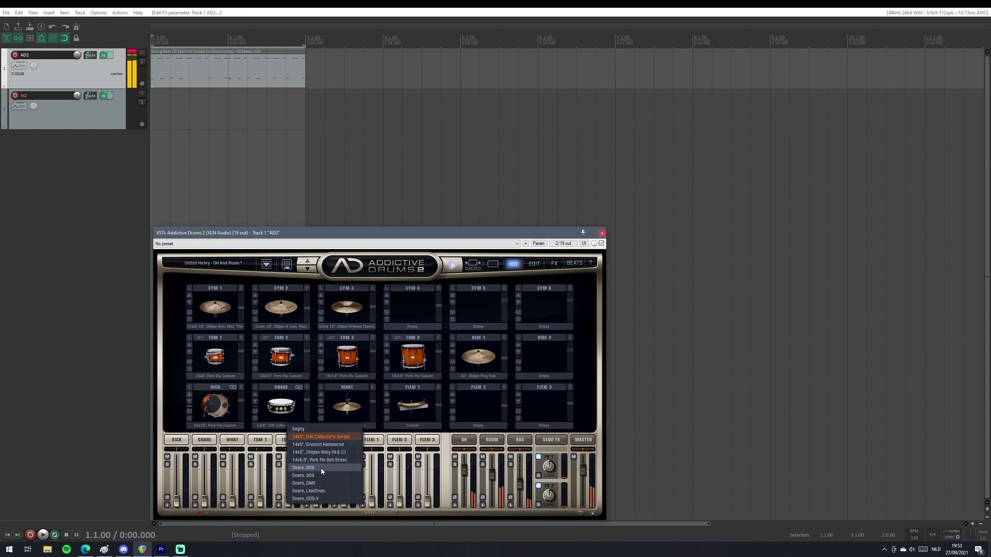
left_click(322, 492)
left_click(285, 426)
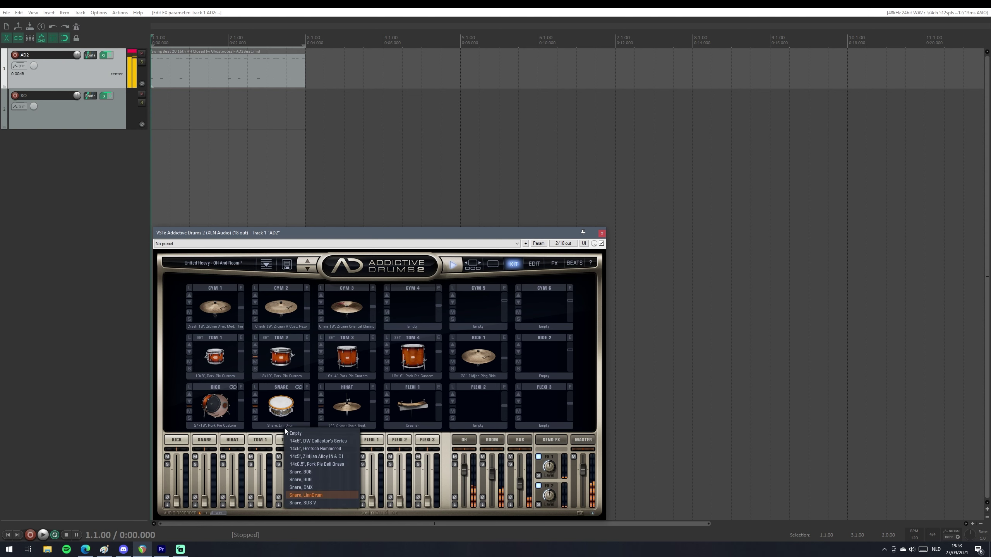
left_click(330, 503)
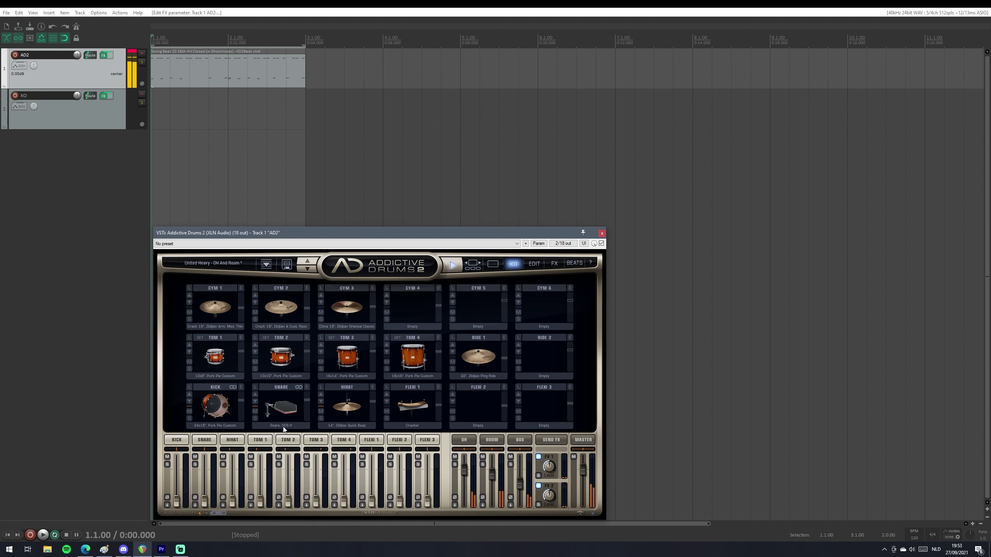
left_click(284, 426)
left_click(340, 451)
Try the 13-inch Zildjian K hi-hat, switch to the 15-inch Zildjian New Beat, and stop the beat.
left_click(347, 425)
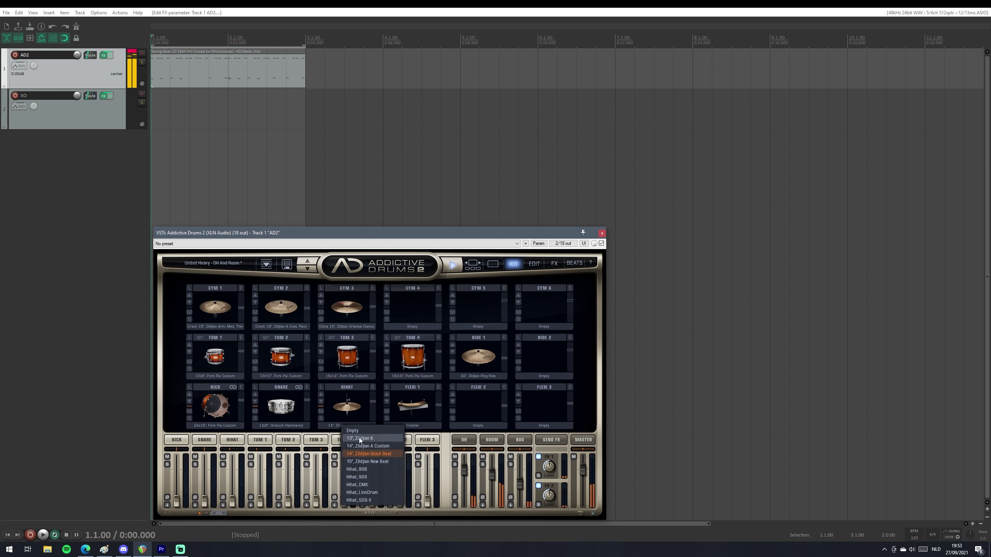
left_click(359, 439)
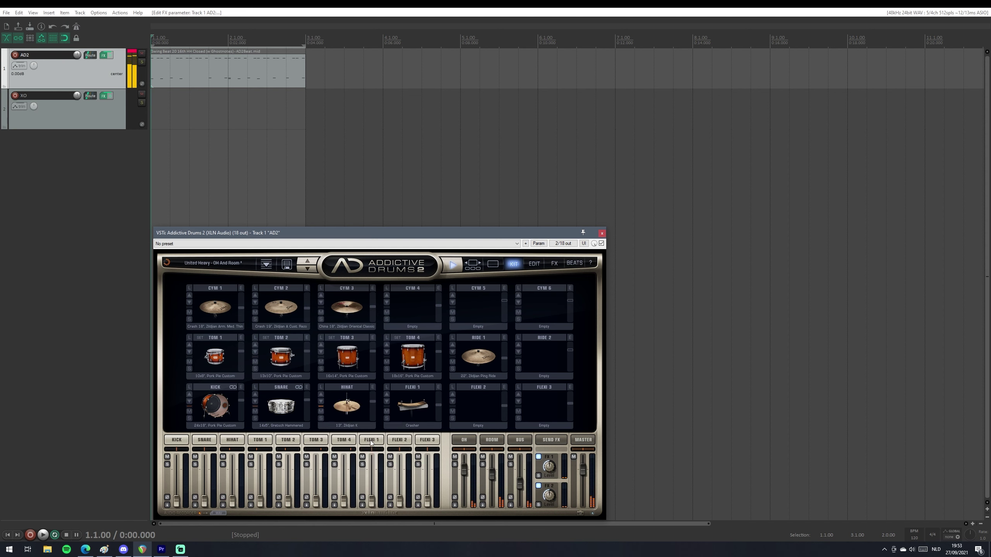
left_click(354, 425)
left_click(377, 463)
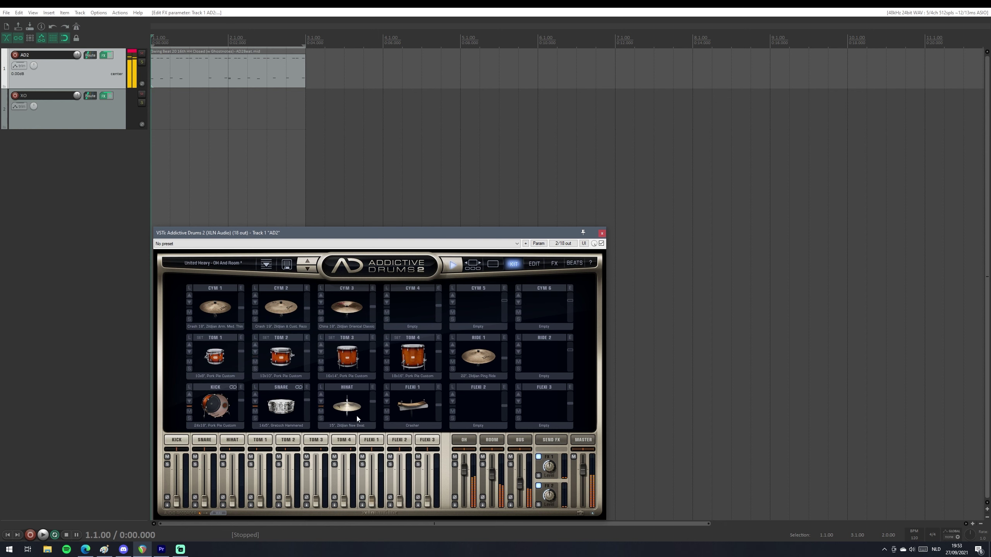
left_click(458, 265)
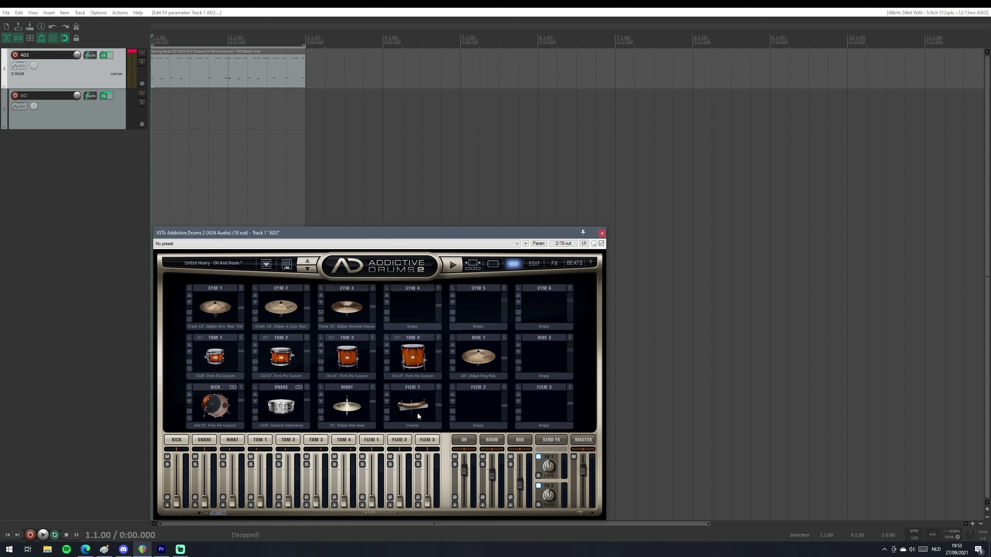
Look through the crash, splash and china models available for the third cymbal slot without choosing one.
left_click(348, 325)
scroll(384, 439, "down", 4)
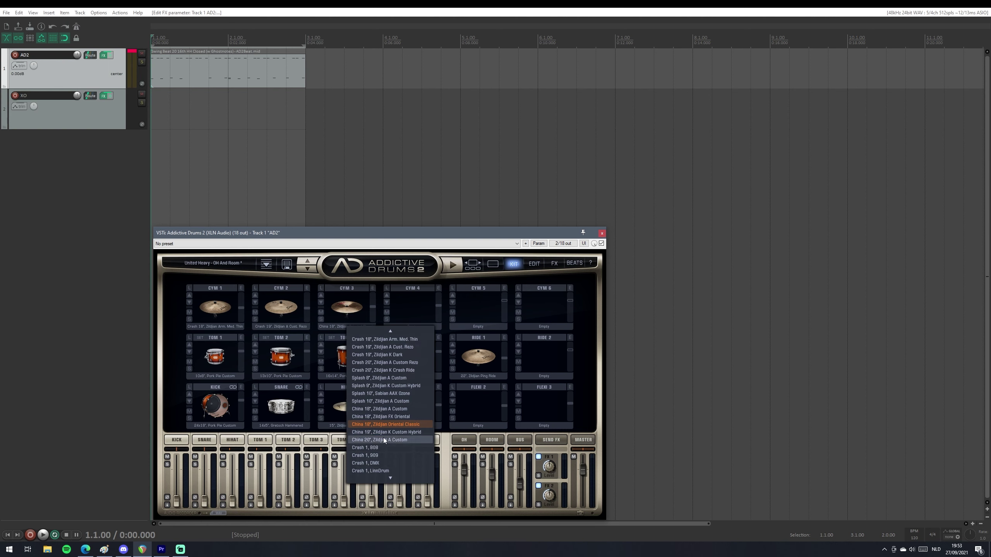
scroll(384, 442, "up", 5)
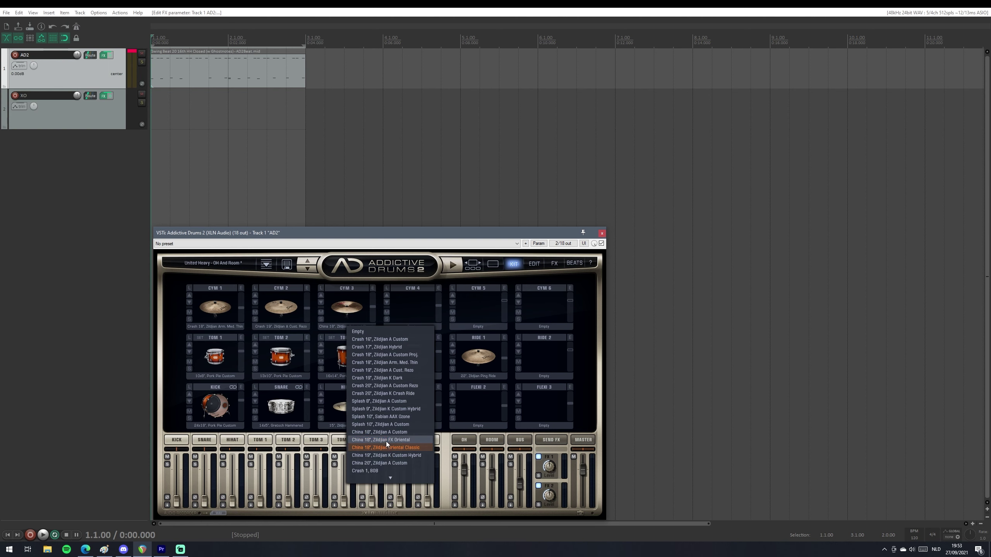
left_click(594, 295)
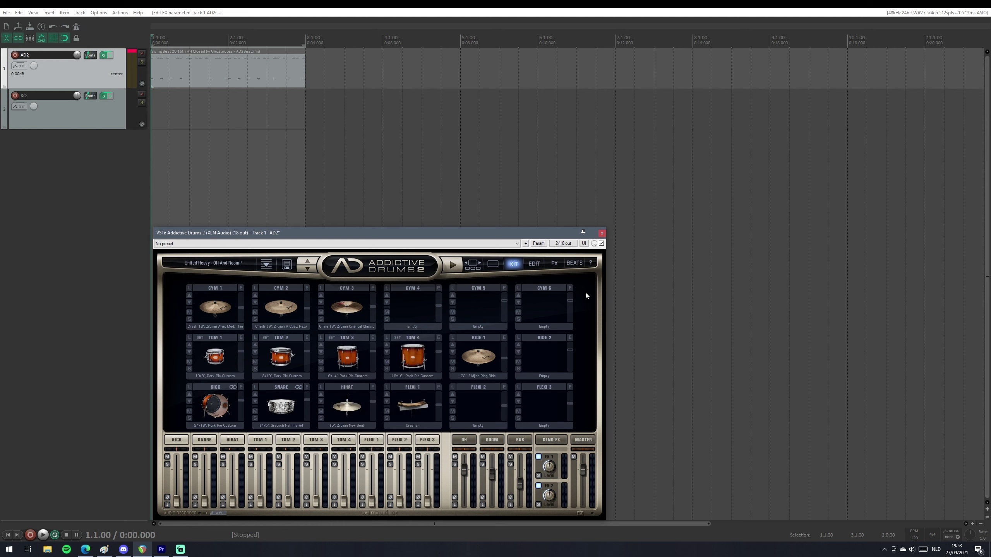
Open the kick for editing, raise its channel fader, solo it and start the beat.
left_click(176, 440)
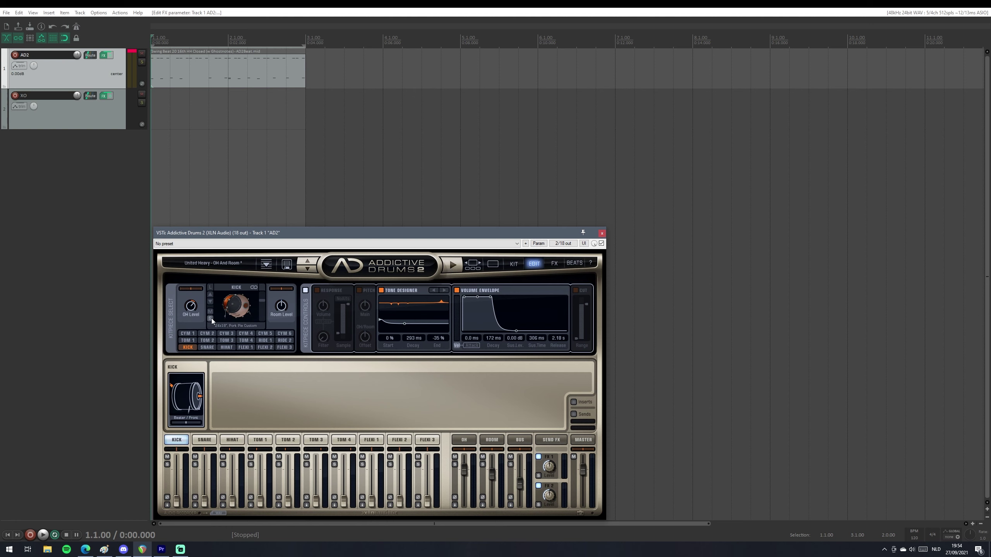
left_click_drag(177, 503, 177, 470)
left_click(454, 265)
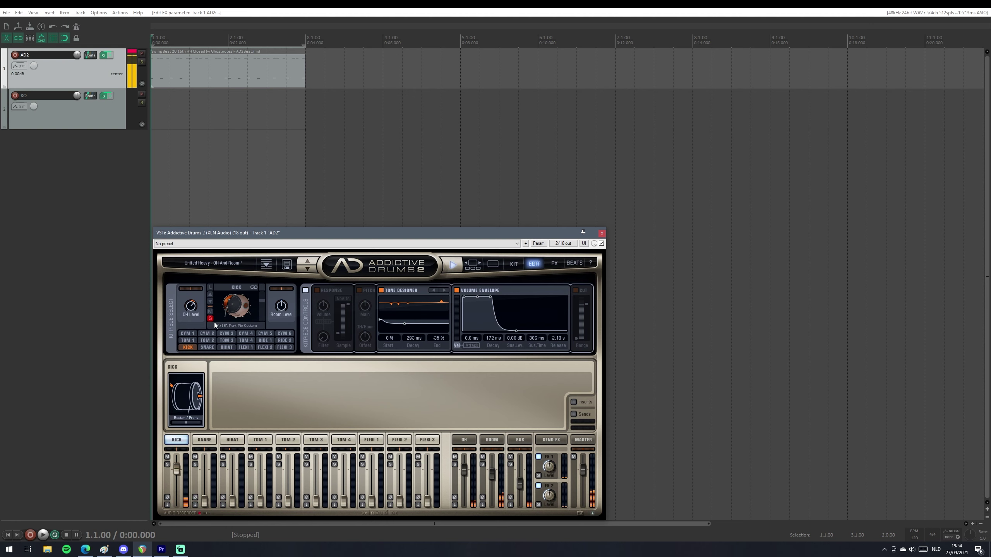
Enable the kick's Response section and adjust its volume, set the Tone Designer start to 50 %, and shift the mic balance towards Front.
left_click(317, 290)
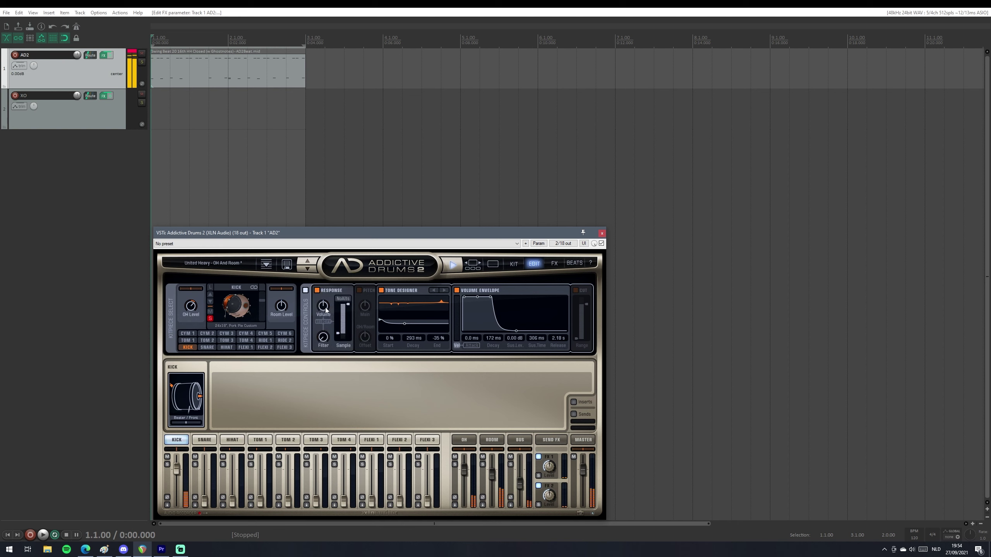
left_click_drag(326, 321, 335, 354)
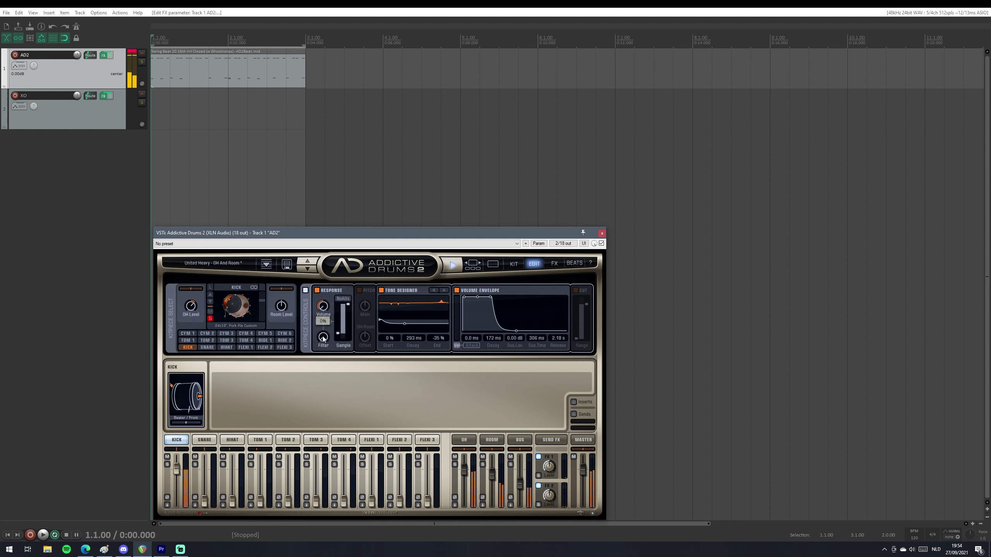
mouse_move(350, 306)
left_mouse_down()
mouse_move(354, 331)
mouse_move(358, 296)
left_mouse_up()
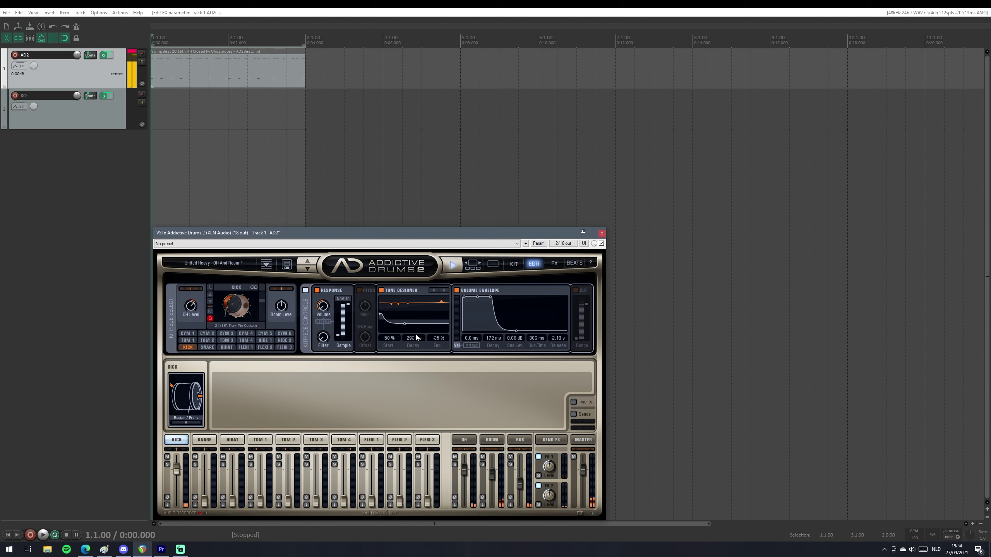
left_click_drag(193, 424, 217, 428)
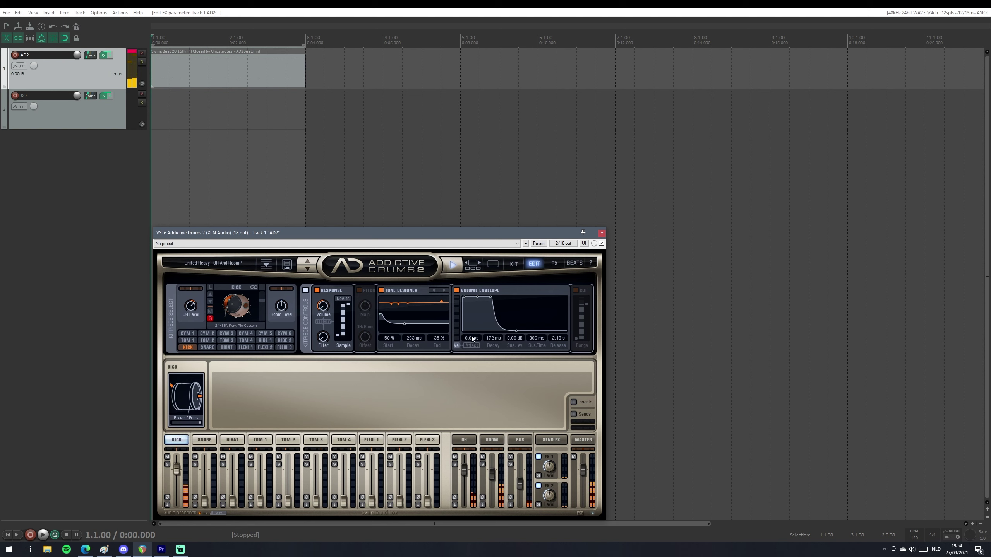
left_click_drag(472, 338, 457, 382)
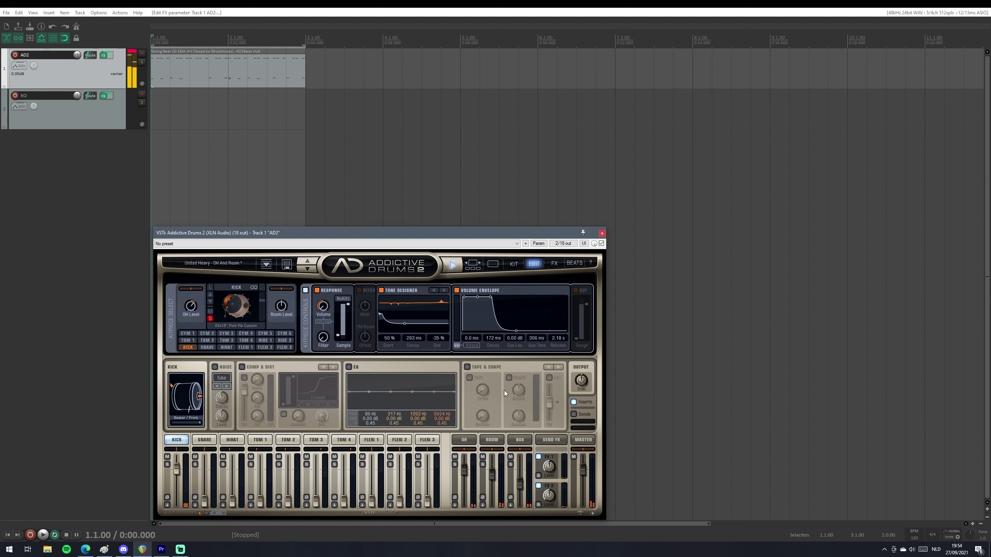
Activate the kick's Noise and Tape & Shape inserts, and enable its compressor with a lowered threshold.
left_click(225, 397)
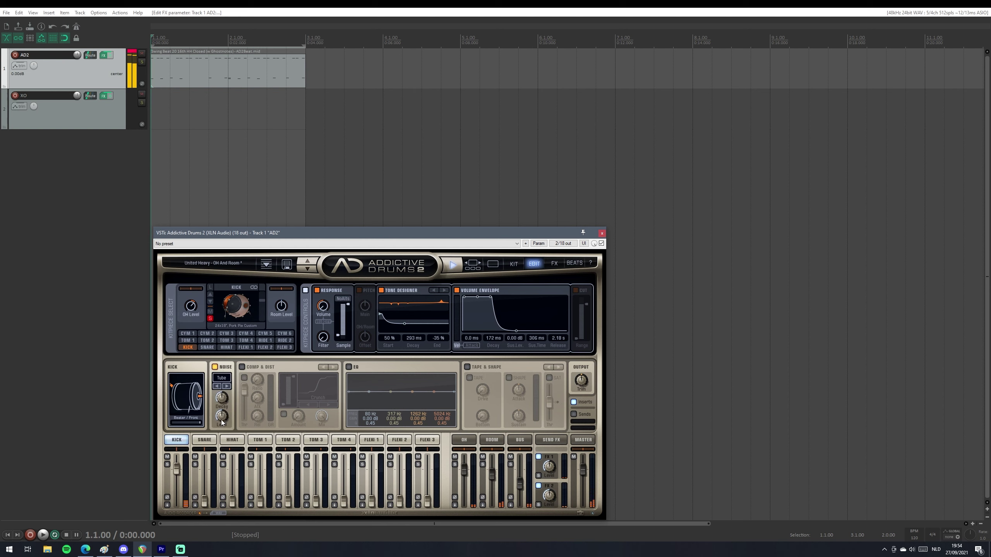
left_click(242, 367)
left_click(244, 379)
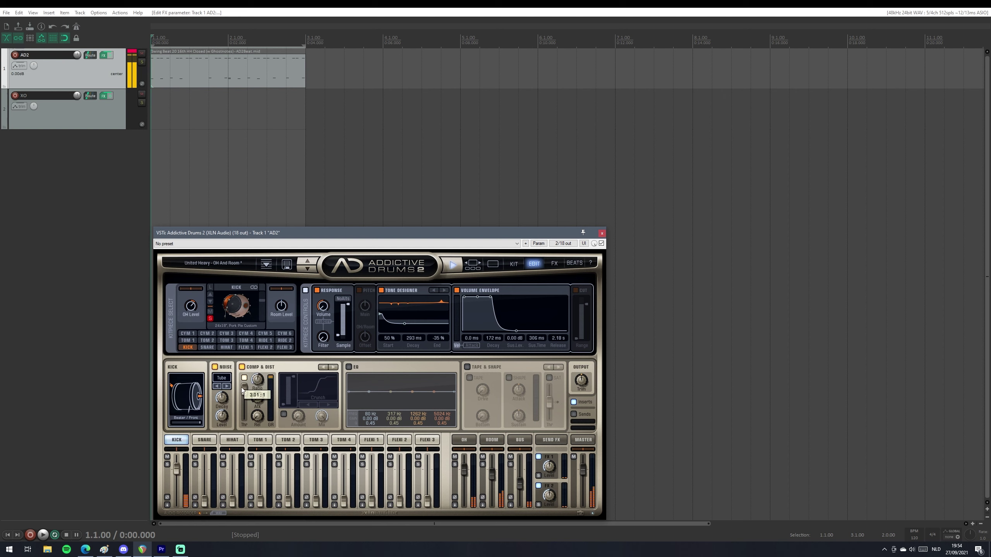
left_click_drag(243, 390, 245, 412)
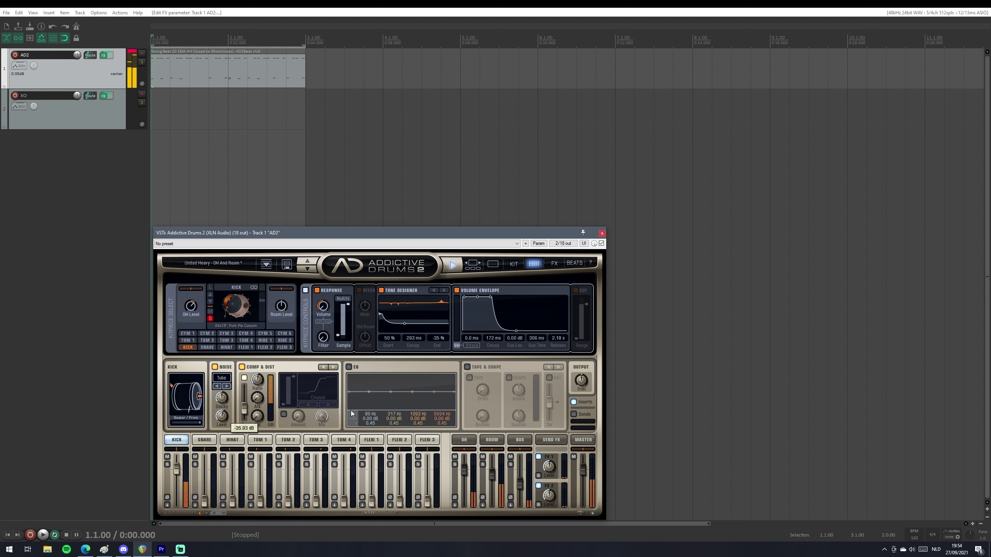
left_click(467, 367)
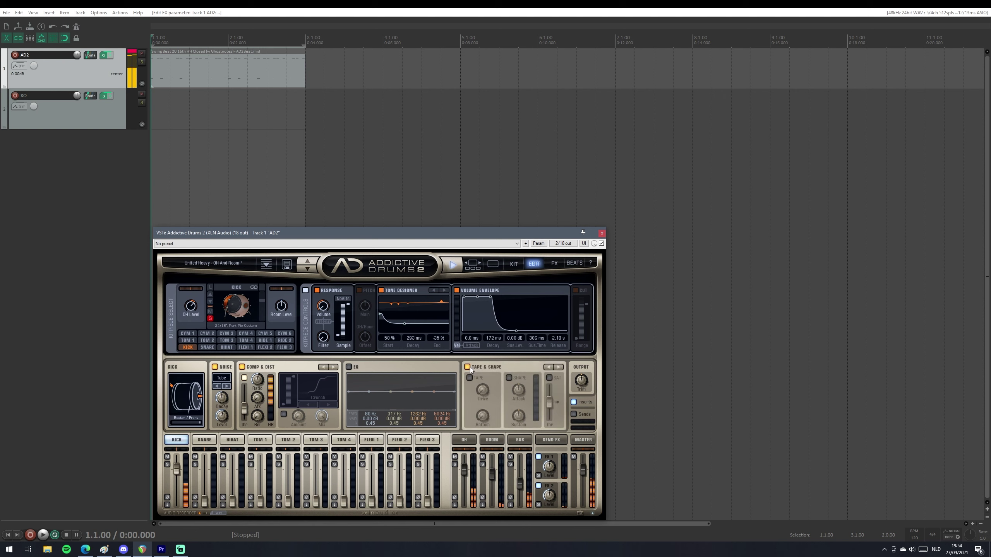
Enable the kick's distortion, try the Heavy type at 71% amount with the compressor off, and change the type to BitCrush.
left_click(284, 416)
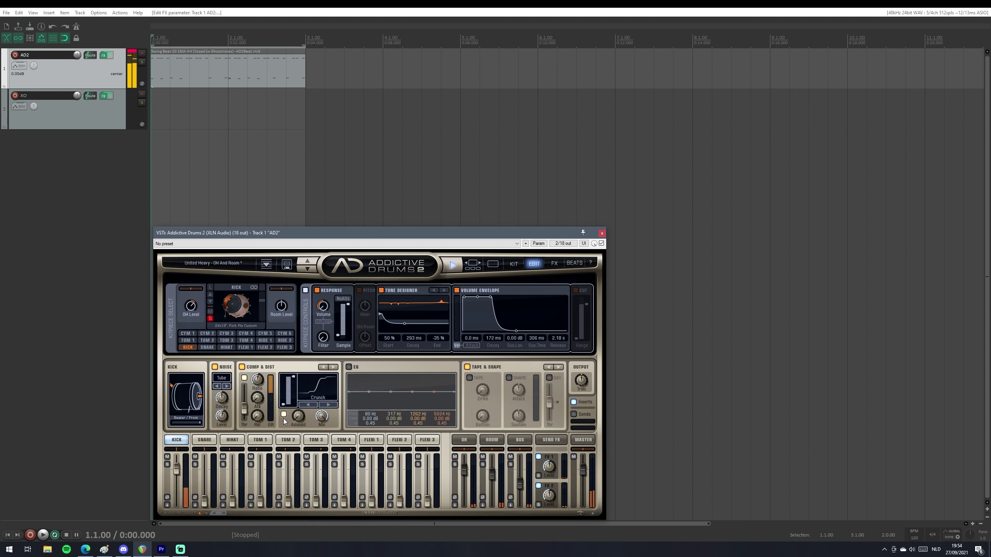
left_click(323, 406)
left_click(323, 406)
mouse_move(307, 418)
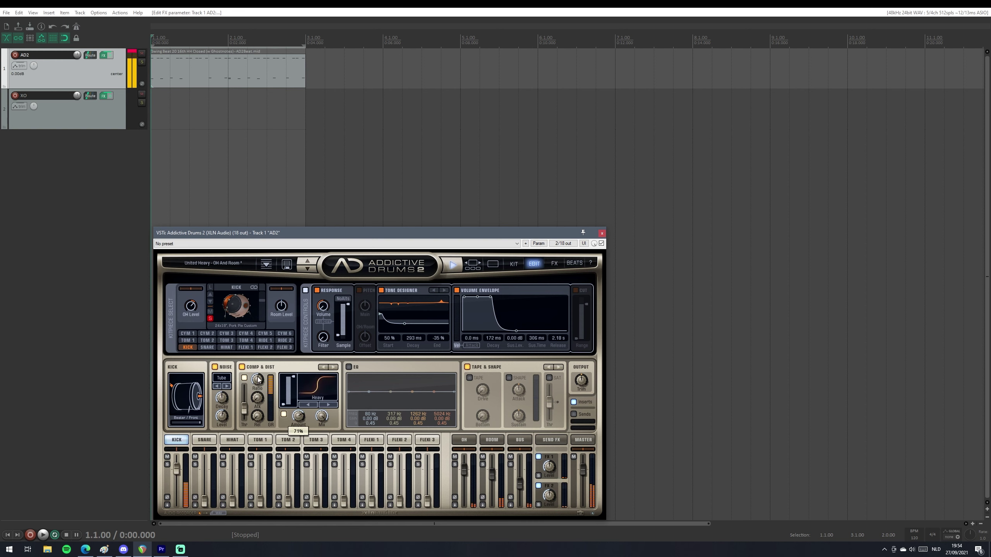
left_click(244, 378)
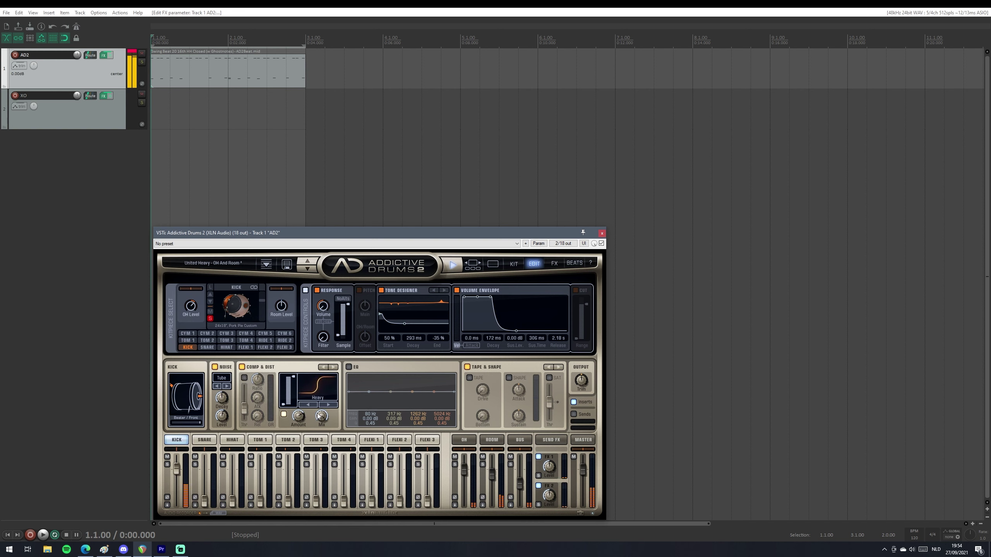
left_click(328, 405)
Enable the kick's Shape and Tape processors, set the tape Drive to 42%, and stop the beat.
left_click(509, 378)
left_click(469, 378)
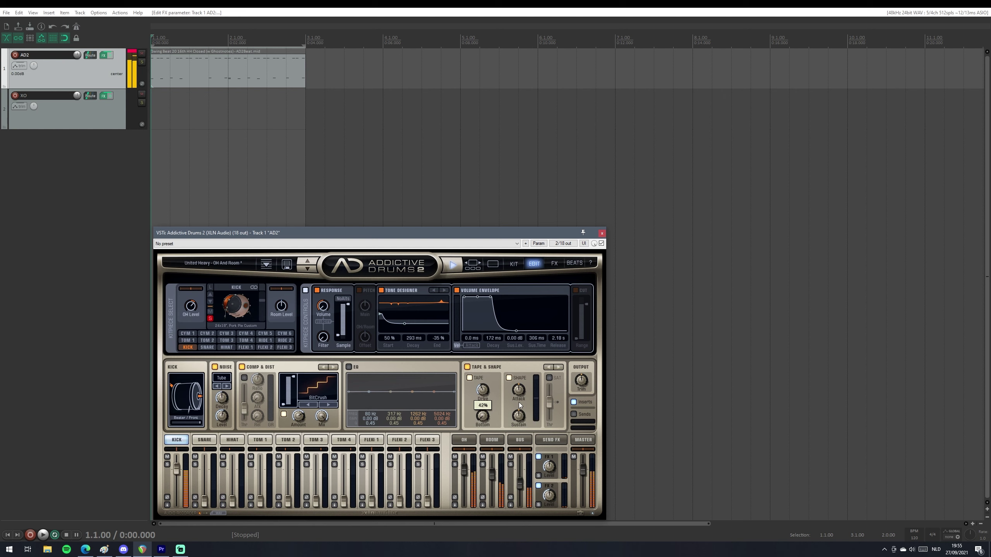
mouse_move(513, 403)
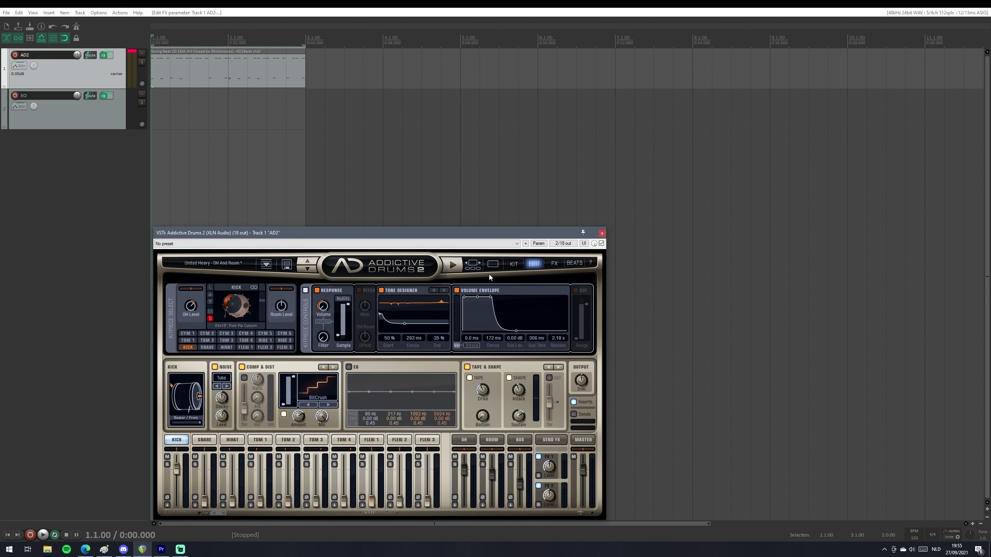
Send the kick channel to the first delay/reverb on the FX page and play the beat.
left_click(548, 266)
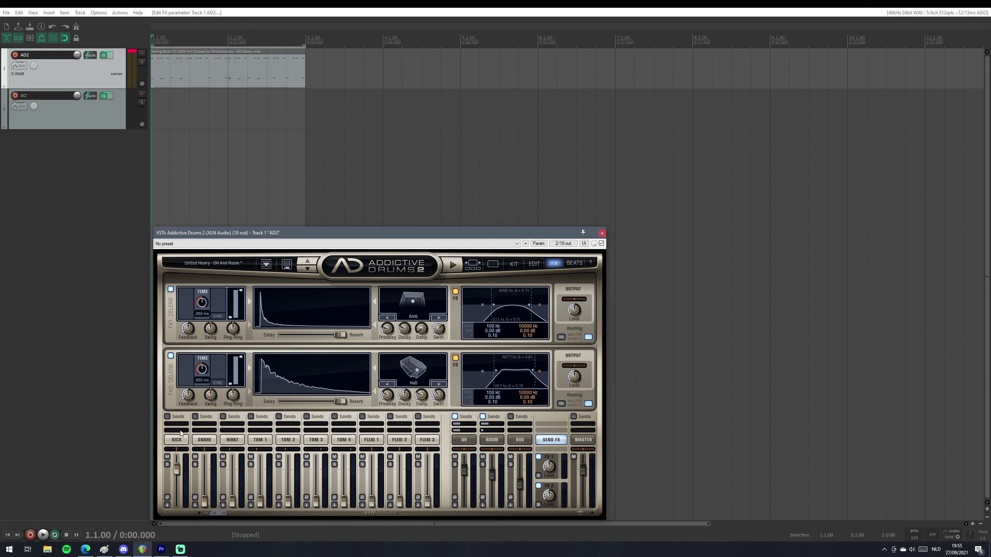
left_click_drag(178, 425, 183, 426)
left_click(452, 270)
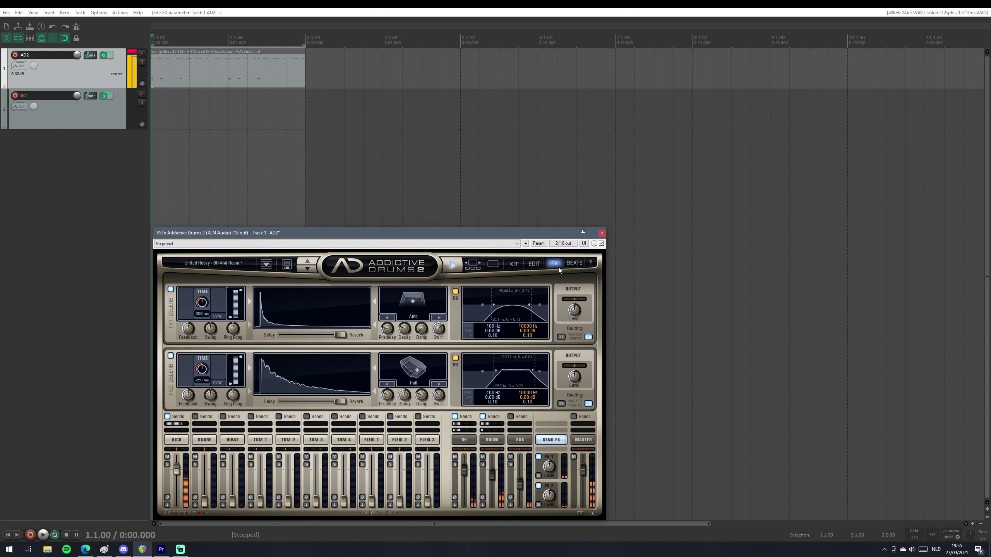
Return to the United Heavy kit through the gallery and reload its OH And Room preset.
left_click(473, 264)
left_click(182, 381)
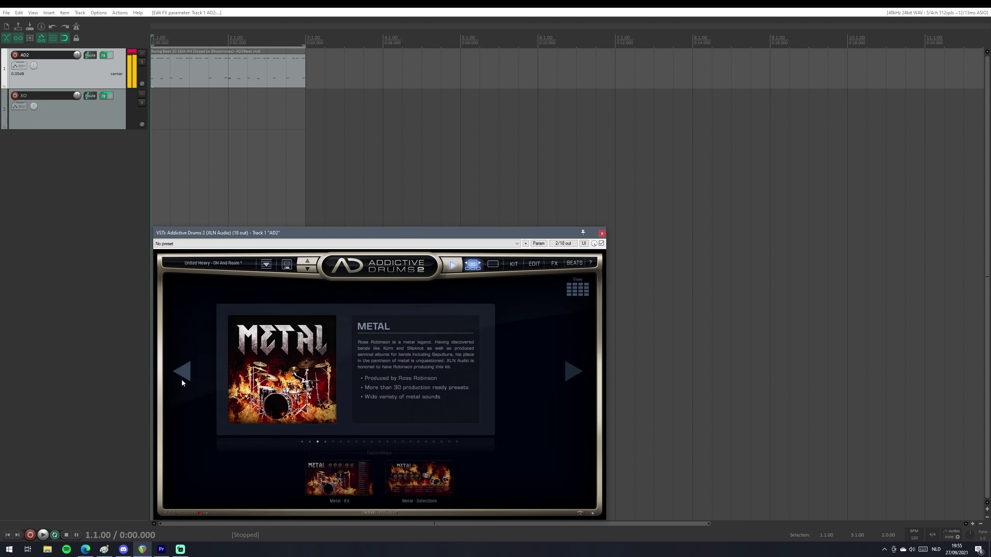
left_click(182, 381)
left_click(339, 478)
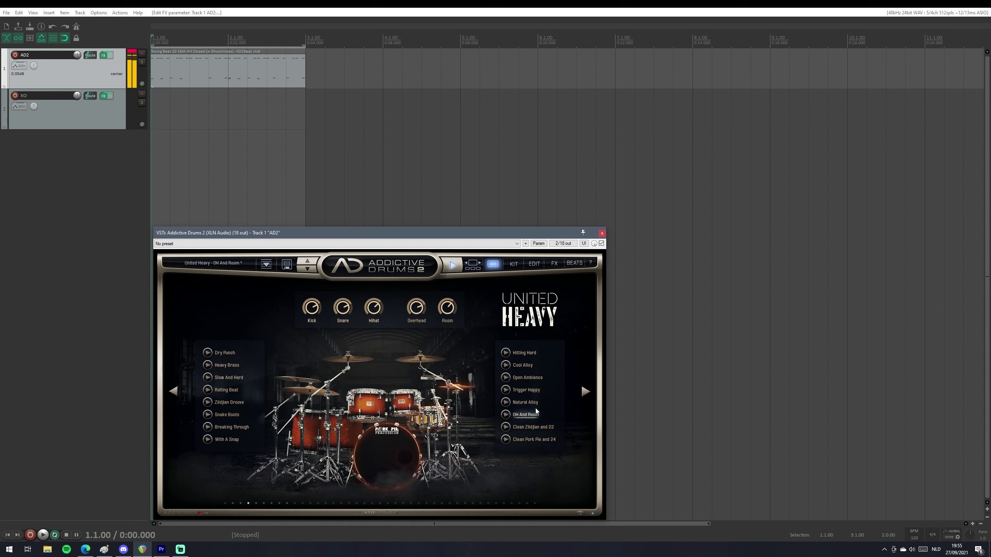
left_click(527, 415)
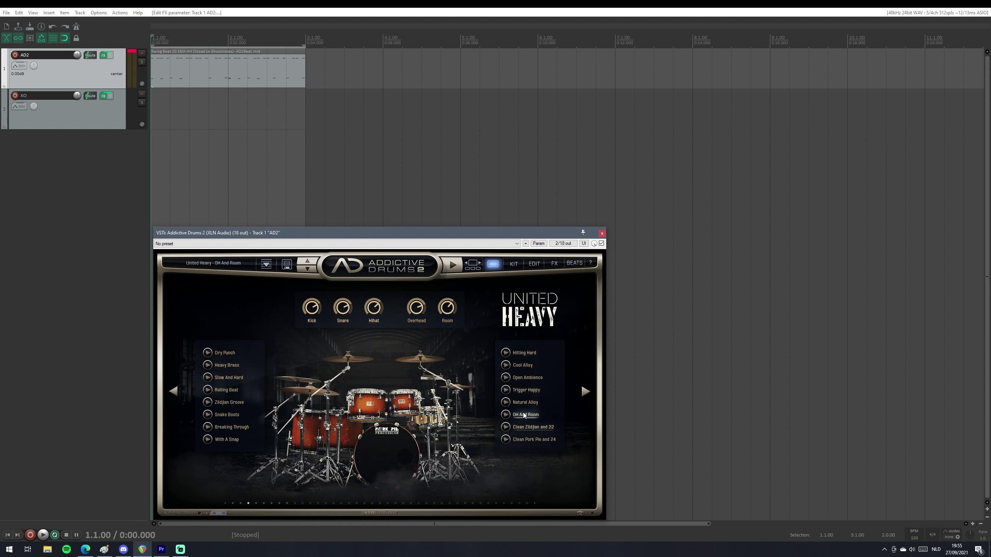
Restart the beat and open the FX page after a brief look at the beats browser.
left_click(453, 266)
left_click(572, 265)
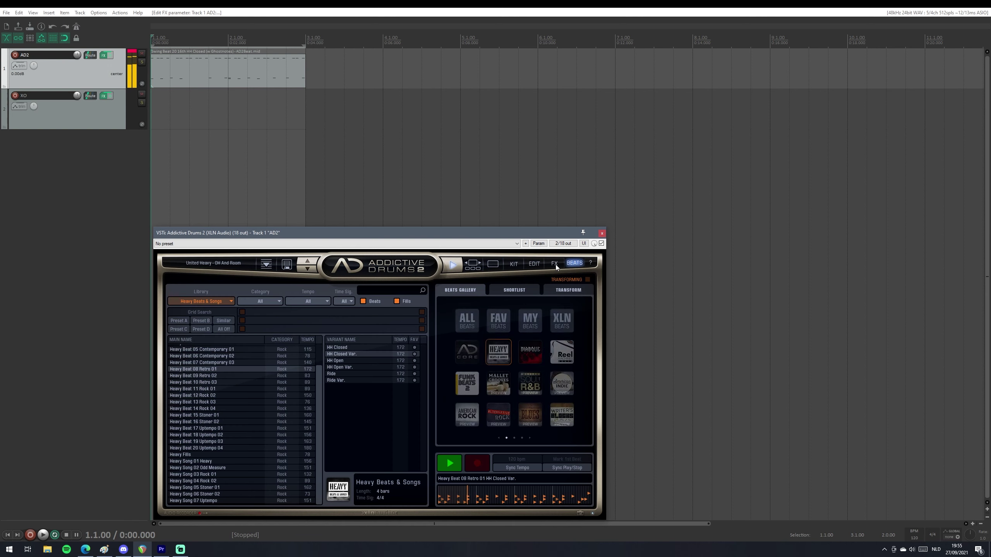
left_click(554, 264)
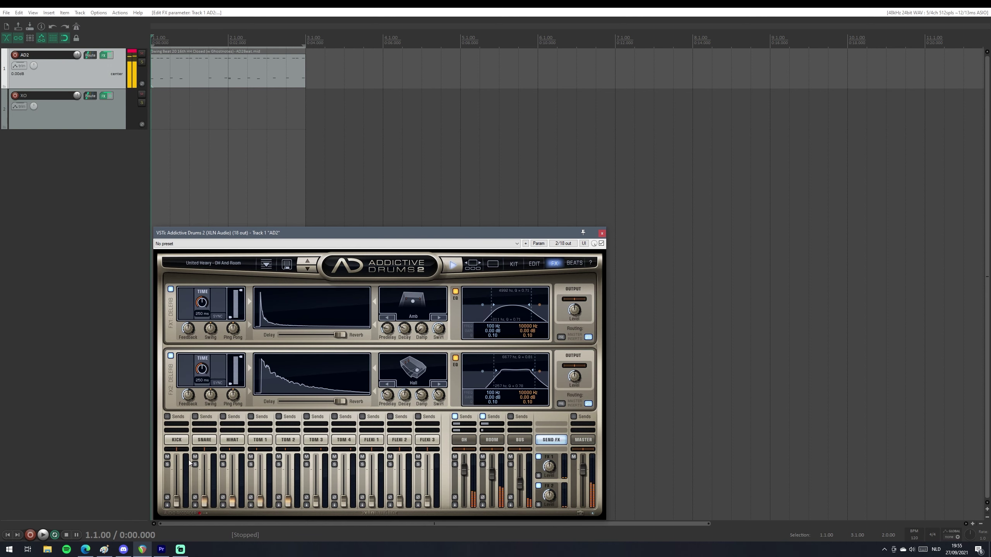
Send the kick channel to the first delay/reverb and raise the kick fader.
left_click_drag(178, 425, 182, 424)
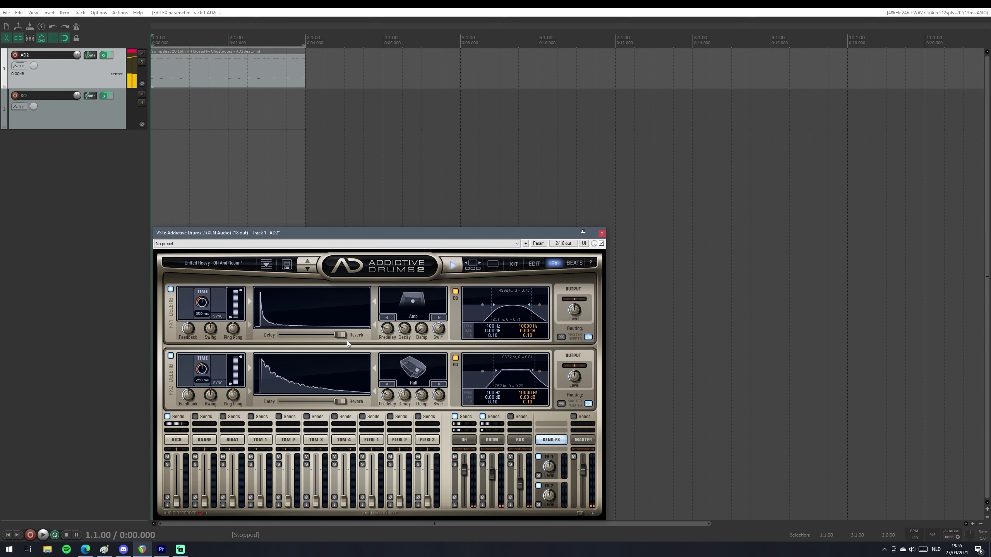
left_click_drag(175, 506, 177, 468)
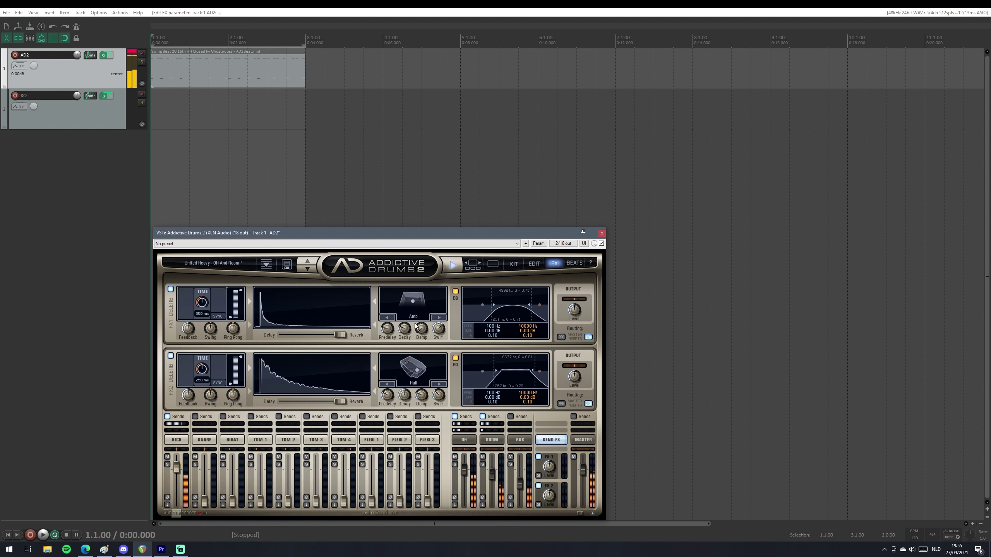
Cycle the first effect's reverb type to Hall, adjust its decay while the beat plays, and switch to Plate.
left_click(386, 318)
left_click(439, 318)
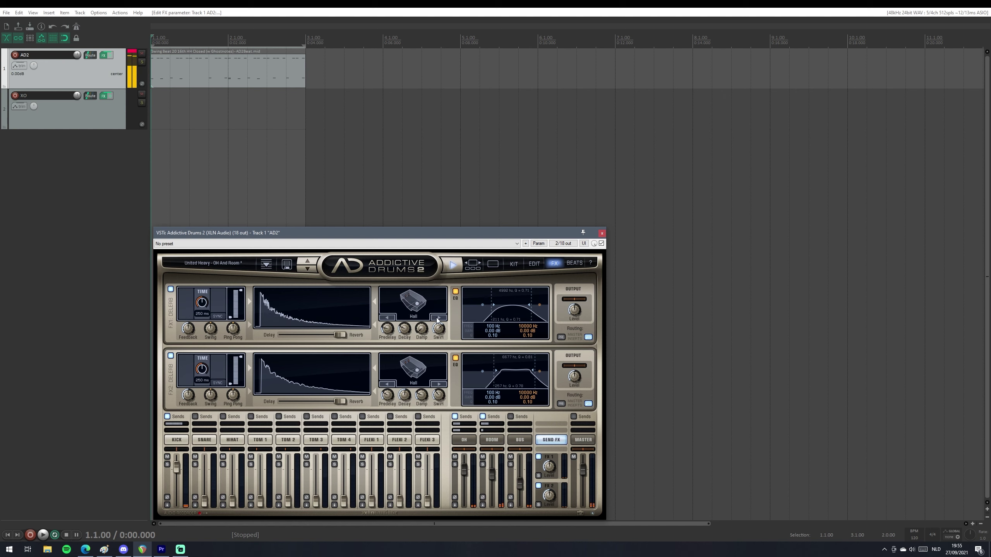
left_click(439, 318)
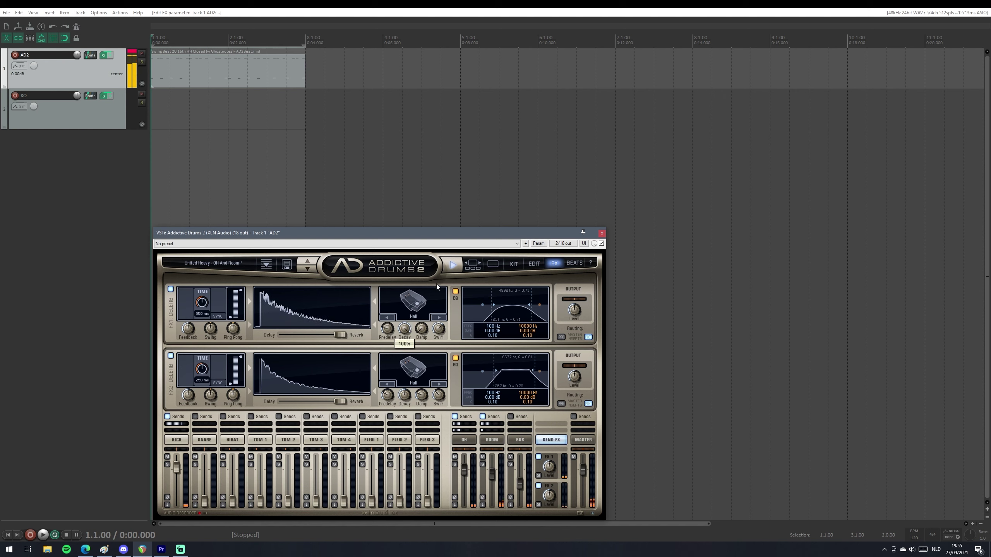
left_click_drag(412, 329, 419, 320)
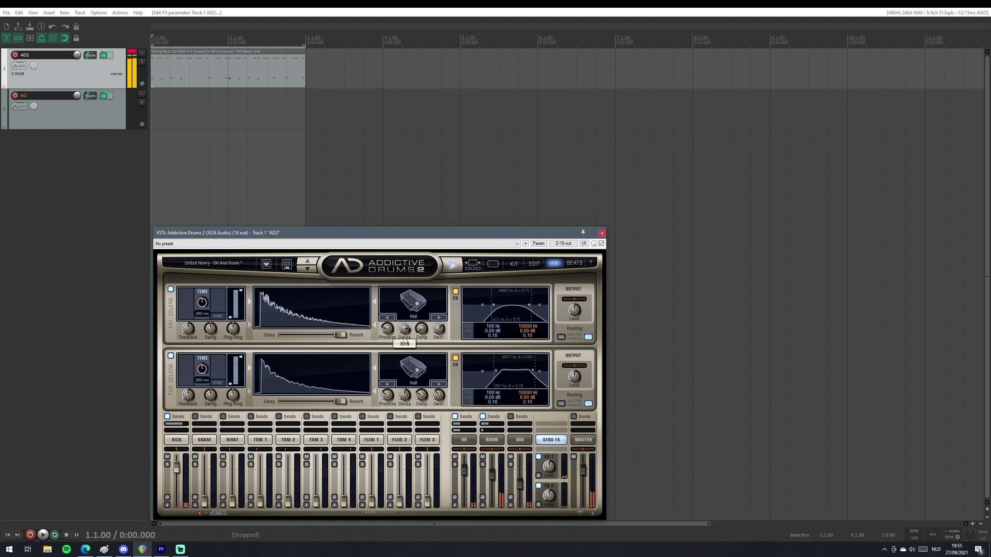
left_click(440, 317)
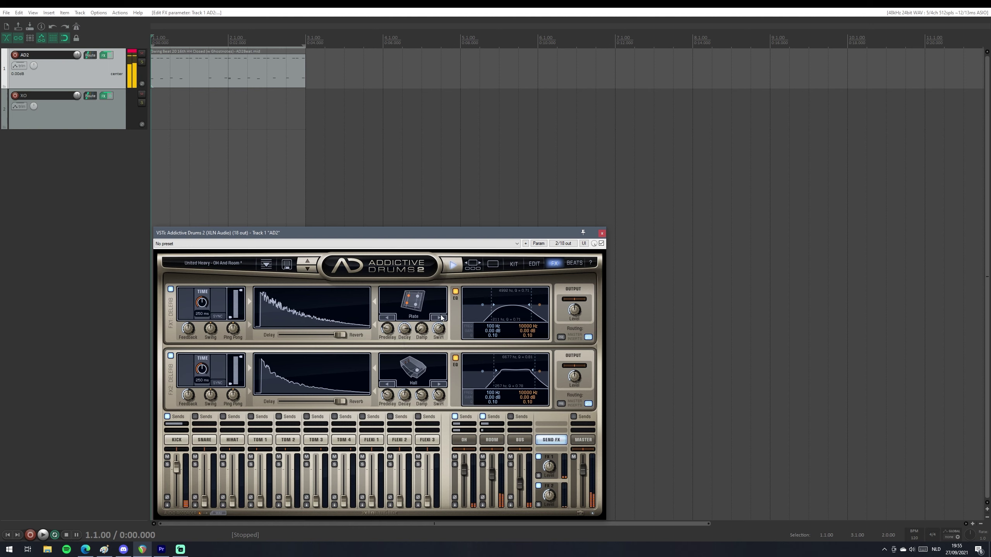
Set the first effect's blend to 100% delay and 0% reverb, with the delay feedback at 63%.
left_click(314, 335)
mouse_move(287, 335)
left_mouse_down()
mouse_move(233, 339)
mouse_move(286, 336)
left_mouse_up()
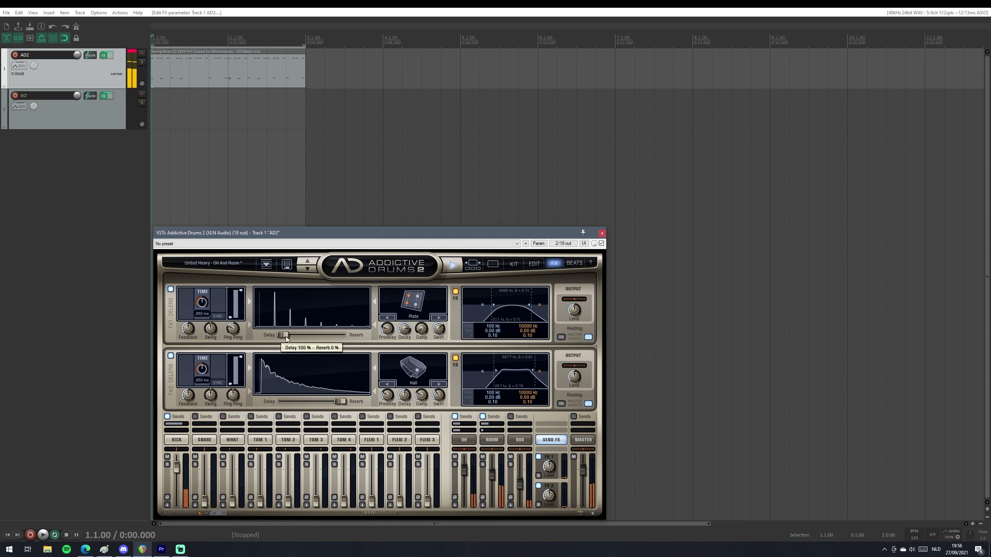
left_click_drag(188, 328, 188, 335)
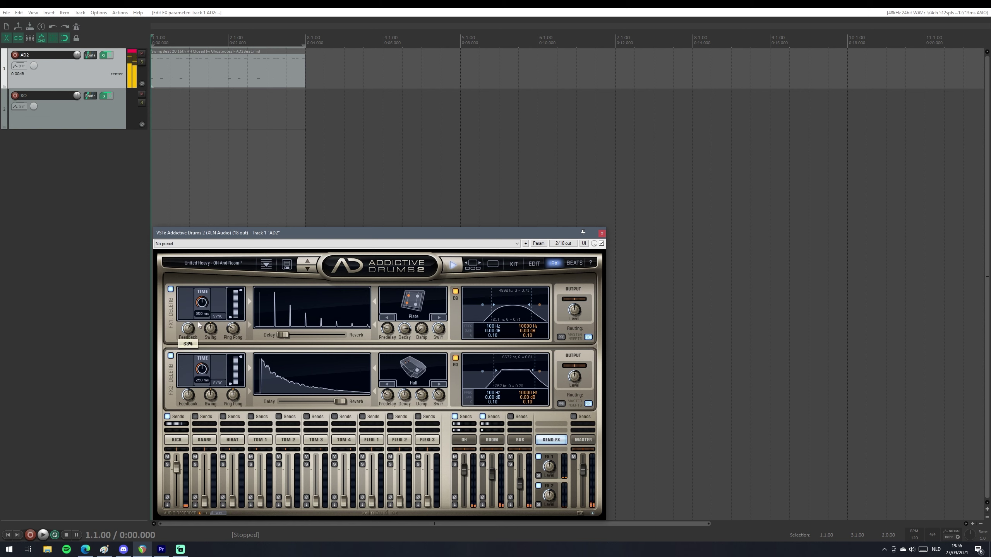
Cycle the first reverb past Room to Hall and set its blend to 50% delay and 50% reverb.
left_click(439, 319)
left_click(439, 319)
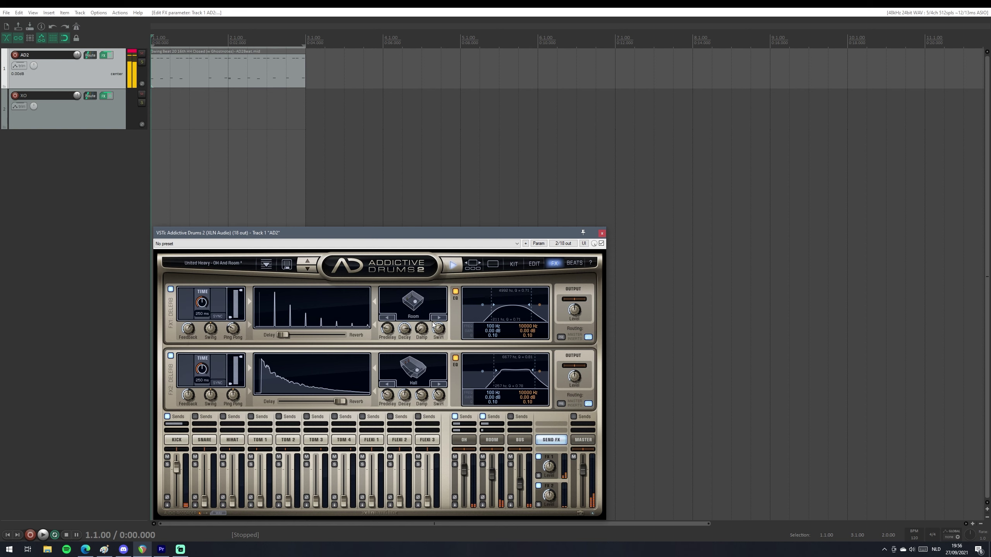
left_click(440, 318)
left_click_drag(287, 336, 314, 338)
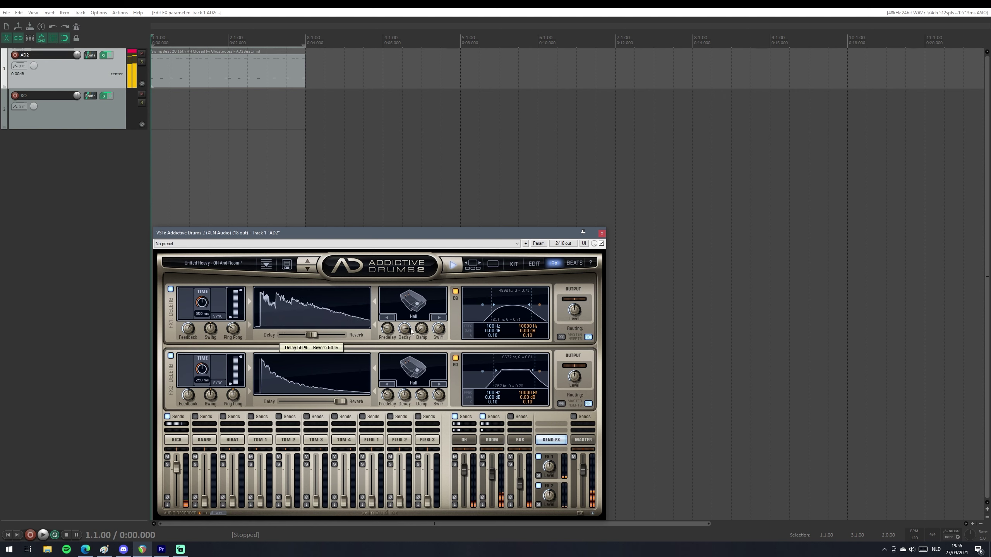
Switch the first effect's reverb to Plate, shorten its decay and stop the beat.
left_click(428, 322)
left_click(436, 347)
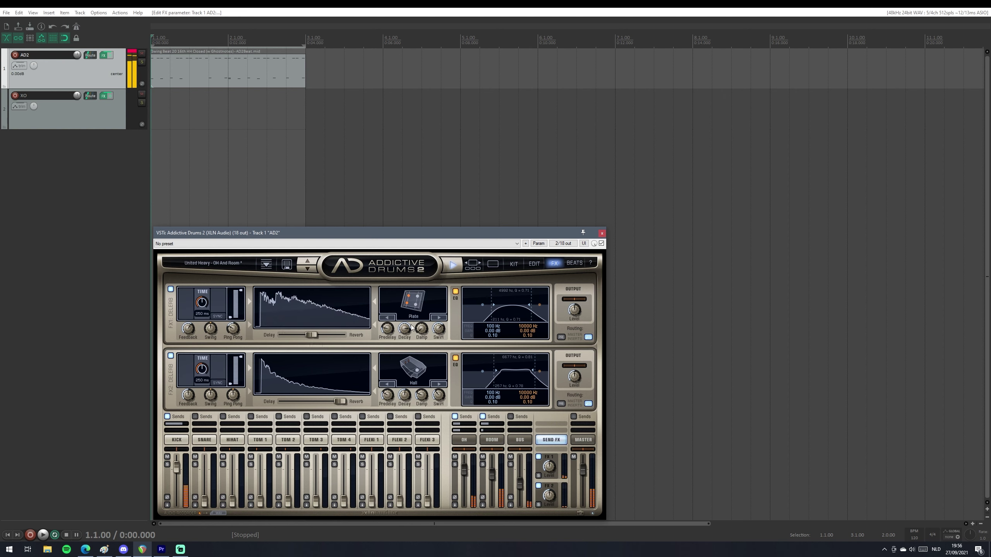
left_click_drag(401, 336, 384, 367)
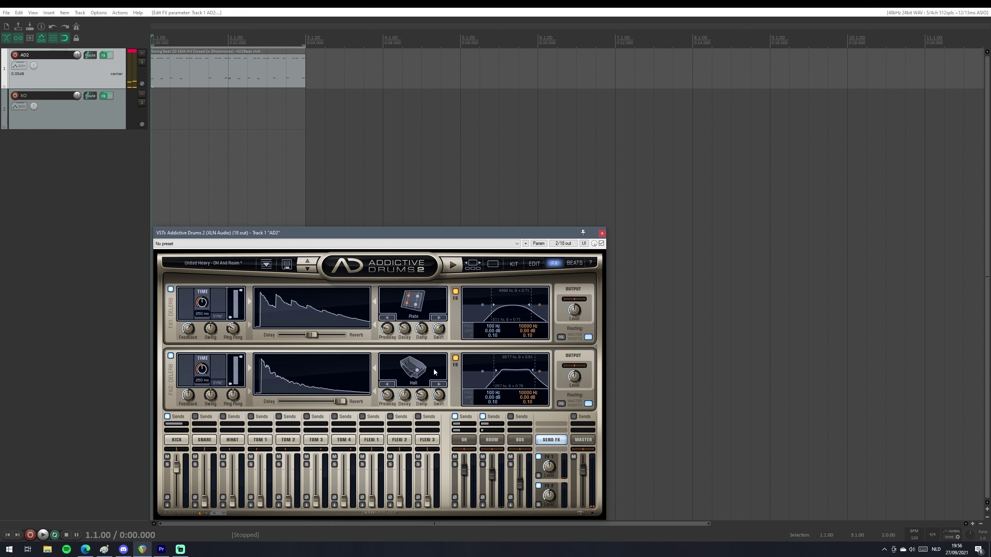
Reposition the Addictive Drums 2 window and open its MIDI Map Window after a brief look at the beats page.
left_click(575, 264)
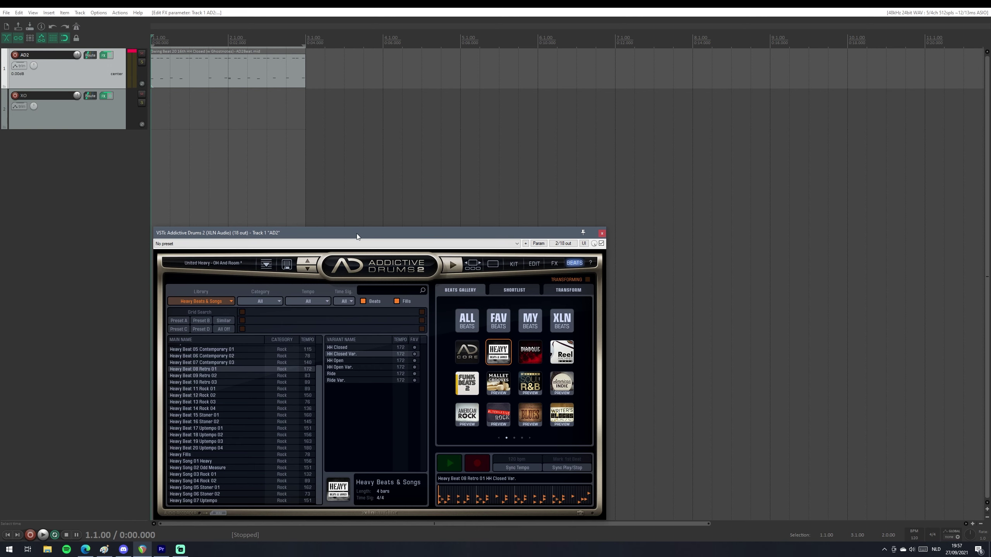
left_click_drag(356, 233, 264, 211)
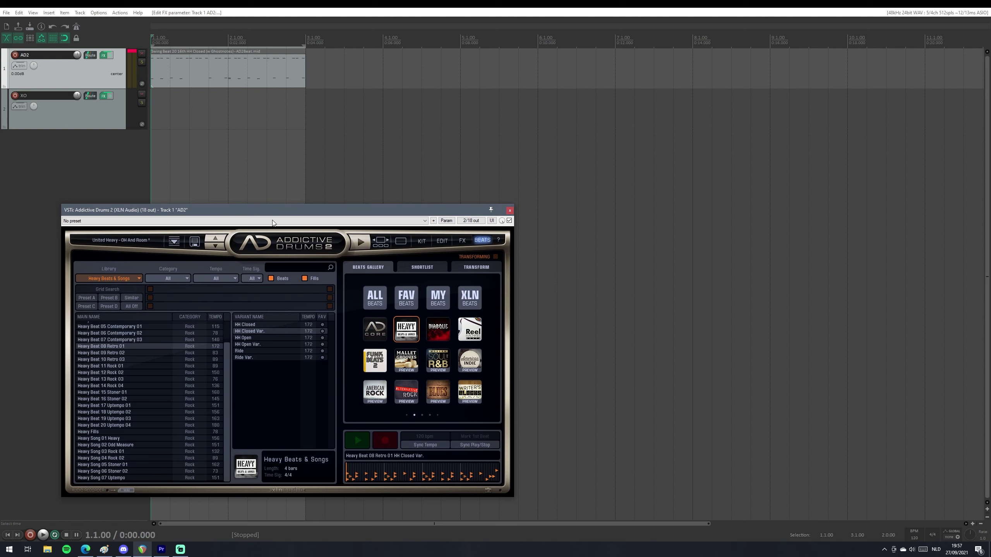
left_click(459, 241)
left_click(498, 241)
left_click(480, 247)
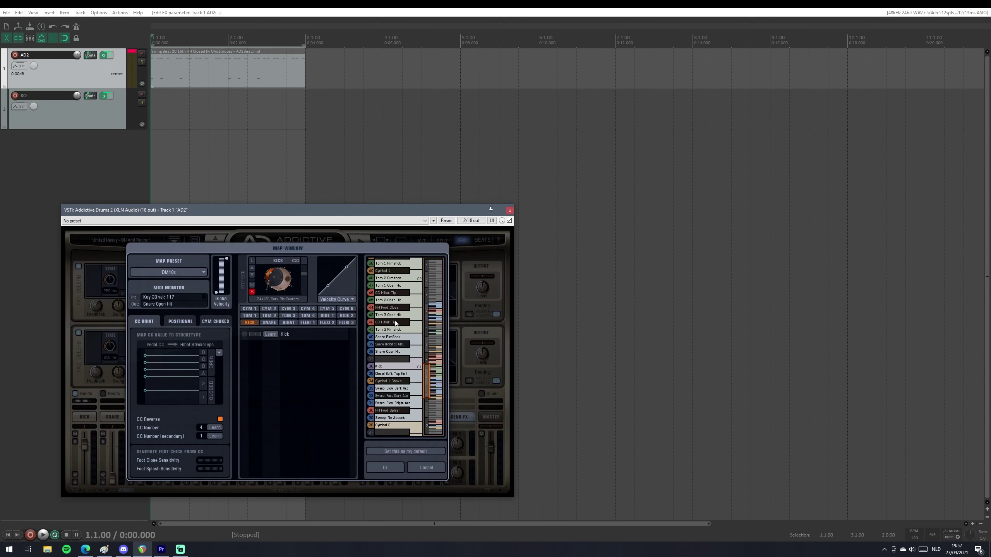
Examine the key assignments in the map and inspect the strokes of Tom 2, Tom 3 and the kick.
scroll(430, 370, "up", 3)
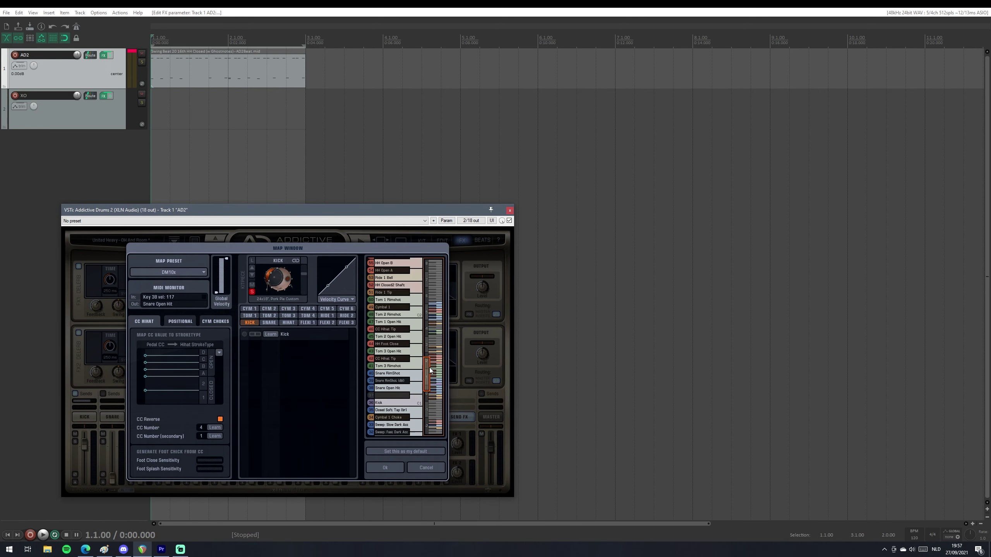
scroll(430, 370, "up", 3)
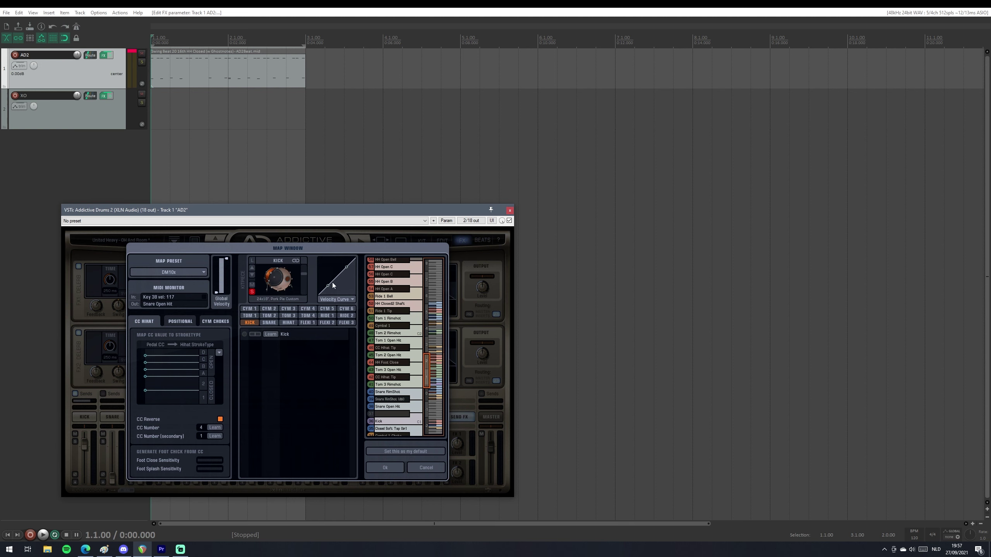
left_click(269, 316)
left_click(289, 315)
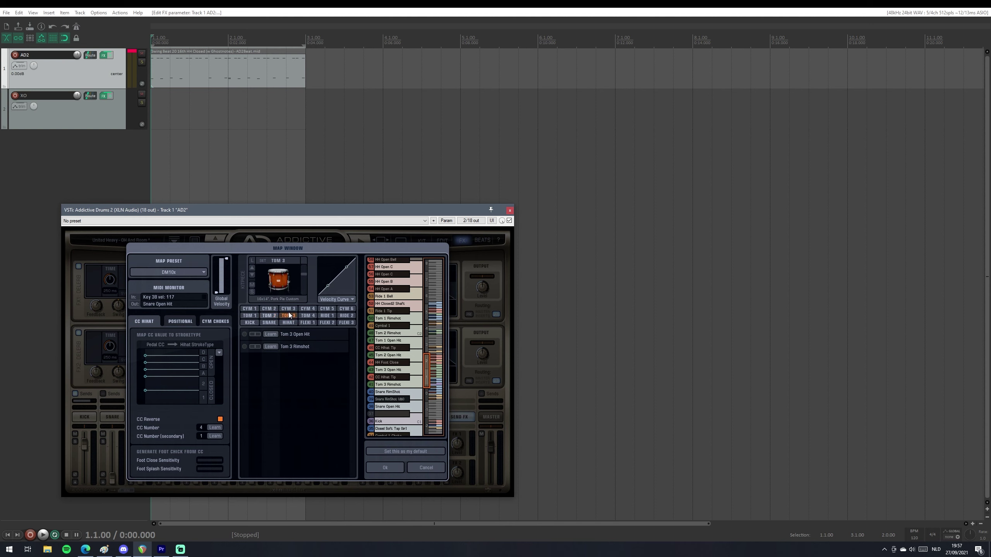
left_click(250, 323)
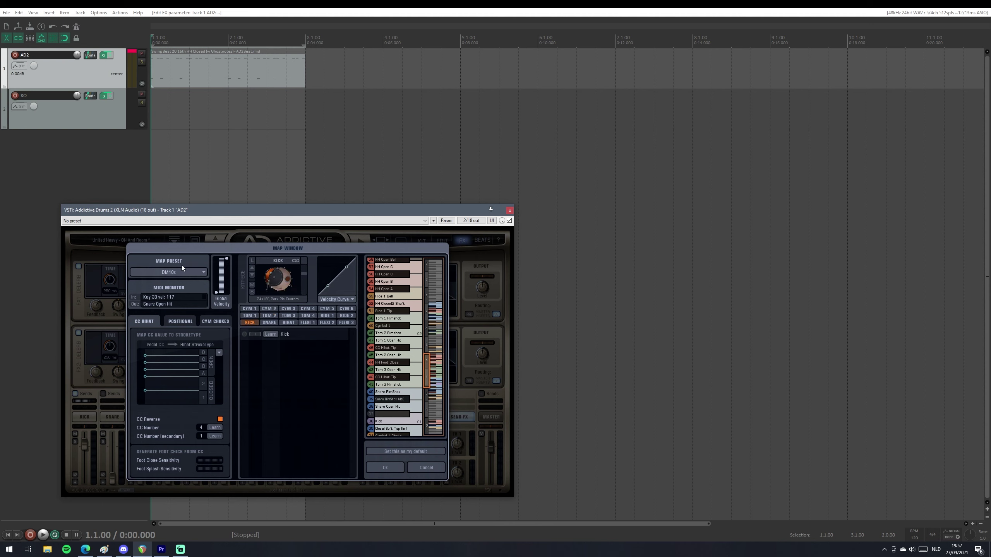
Browse the map presets for electronic kits such as Alesis, dismiss the save dialog, and cancel out of the Map Window.
left_click(165, 276)
left_click(183, 315)
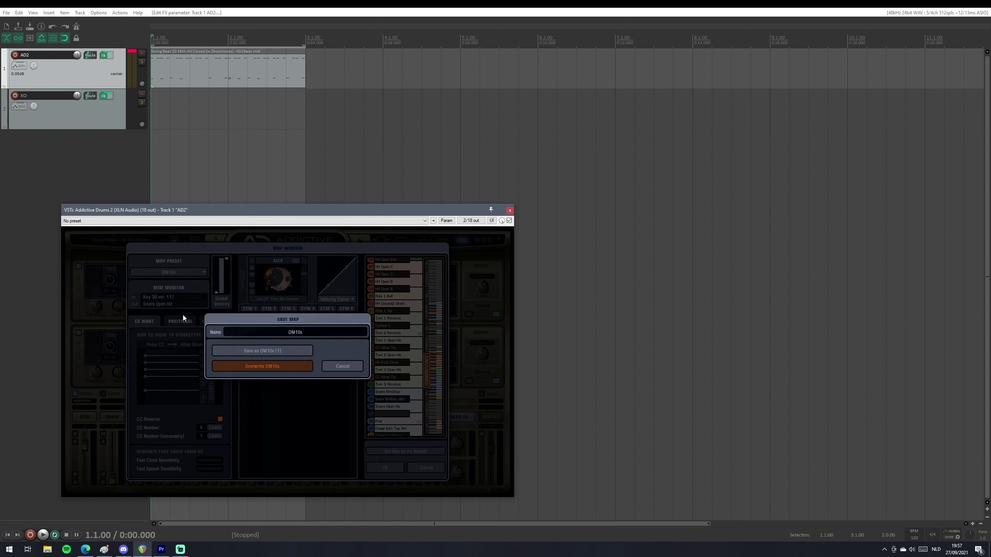
left_click(354, 367)
left_click(172, 274)
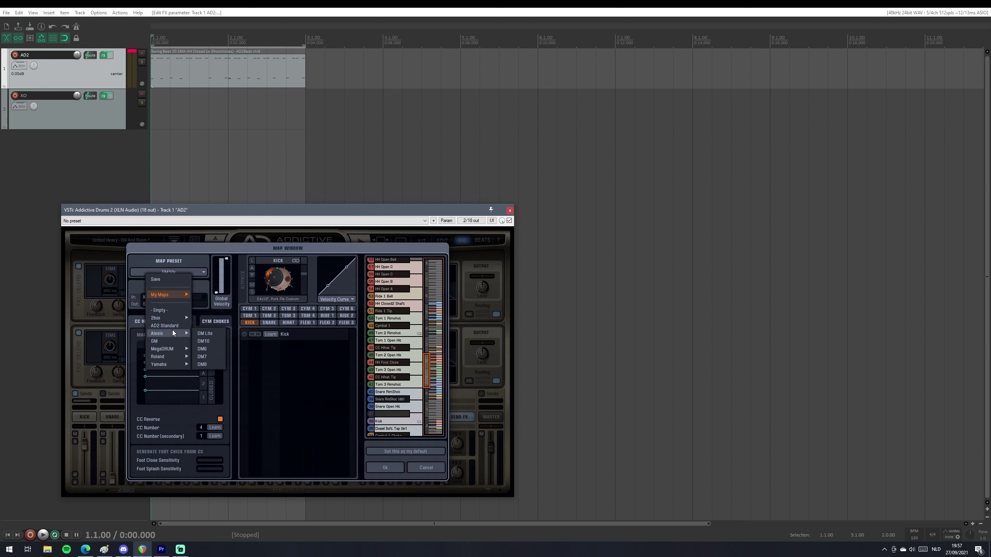
left_click(302, 395)
left_click(420, 468)
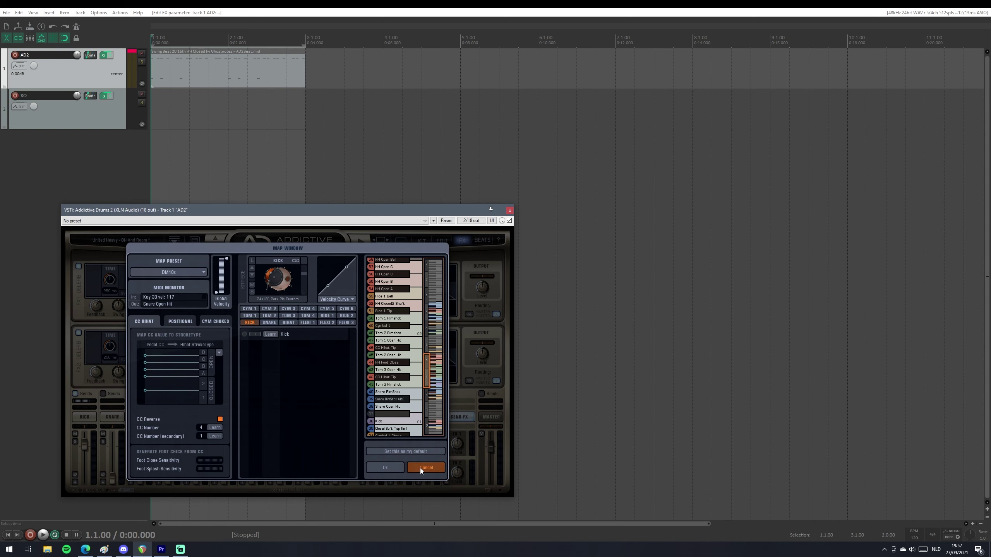
Switch to the XO plug-in on track 2, reposition its window and turn off host tempo sync.
left_click(103, 95)
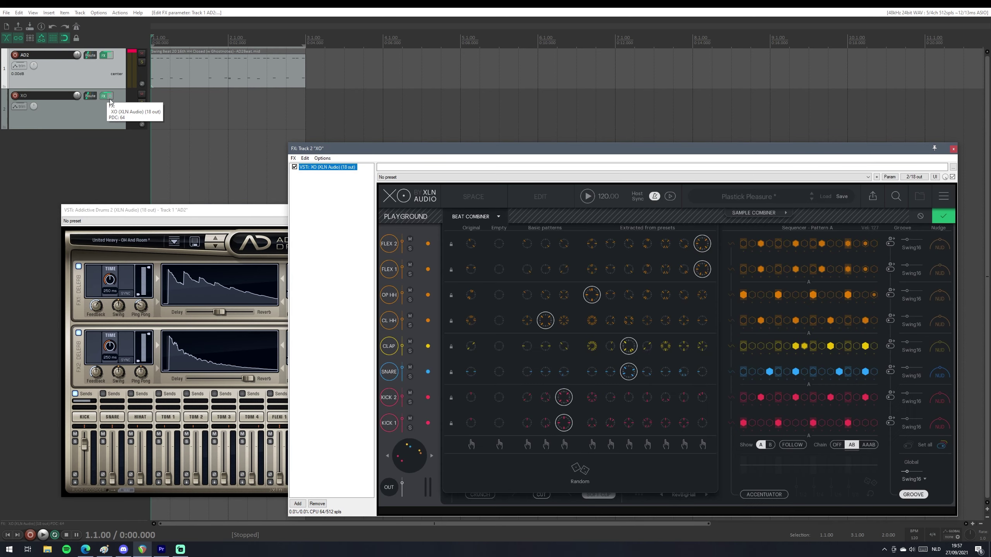
left_click_drag(436, 153, 415, 101)
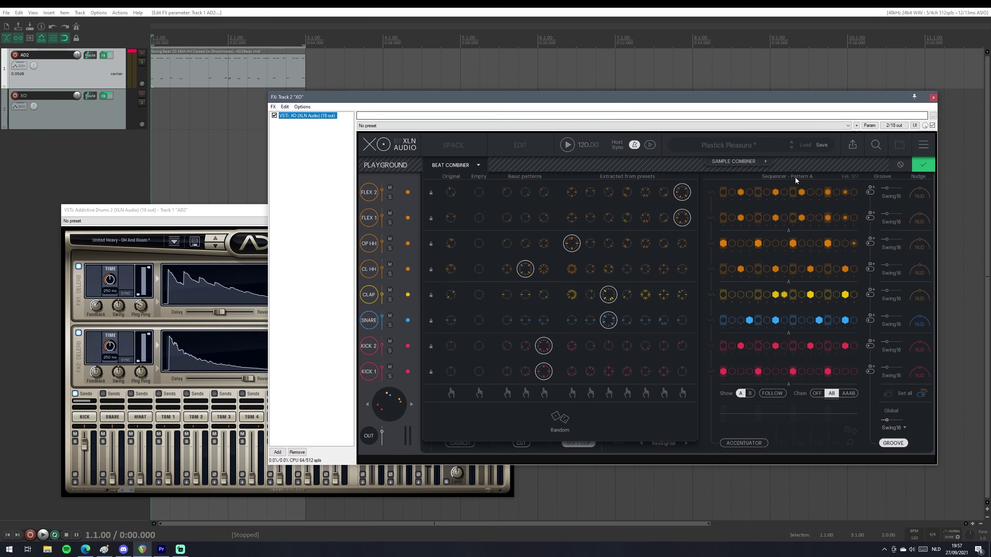
left_click(633, 145)
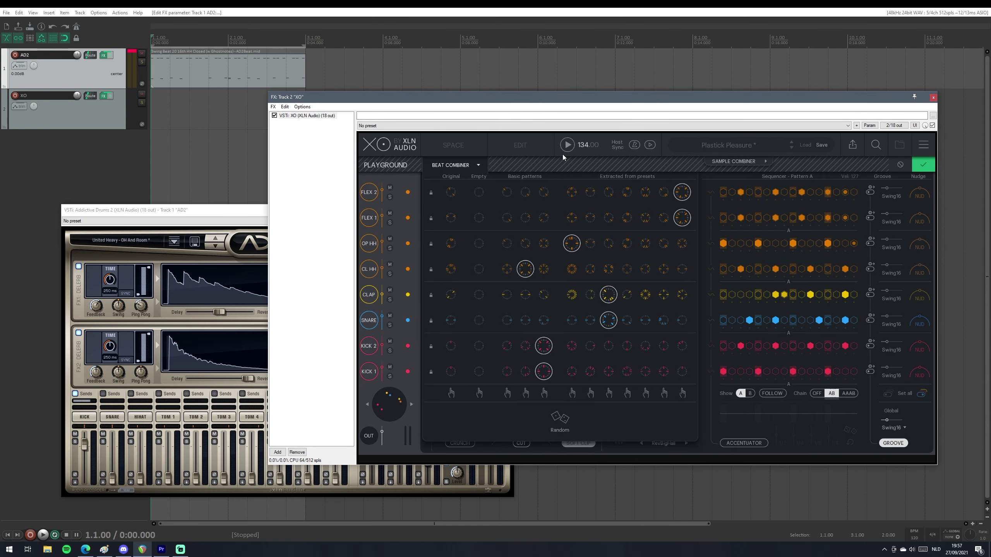
Accept the Beat Combiner edits and reload the original Plastick Pleasure preset from the Energetic Beats playlist.
left_click(918, 171)
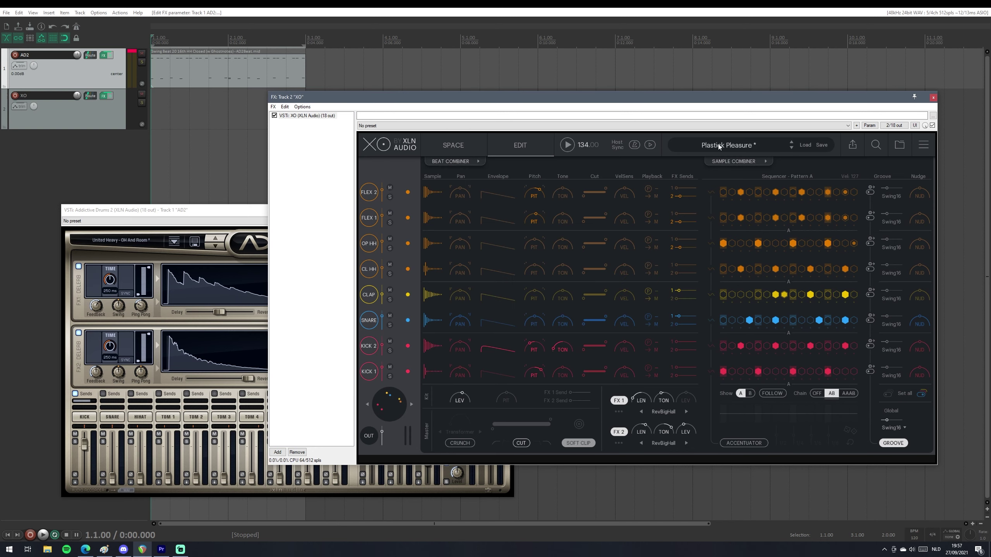
left_click(719, 144)
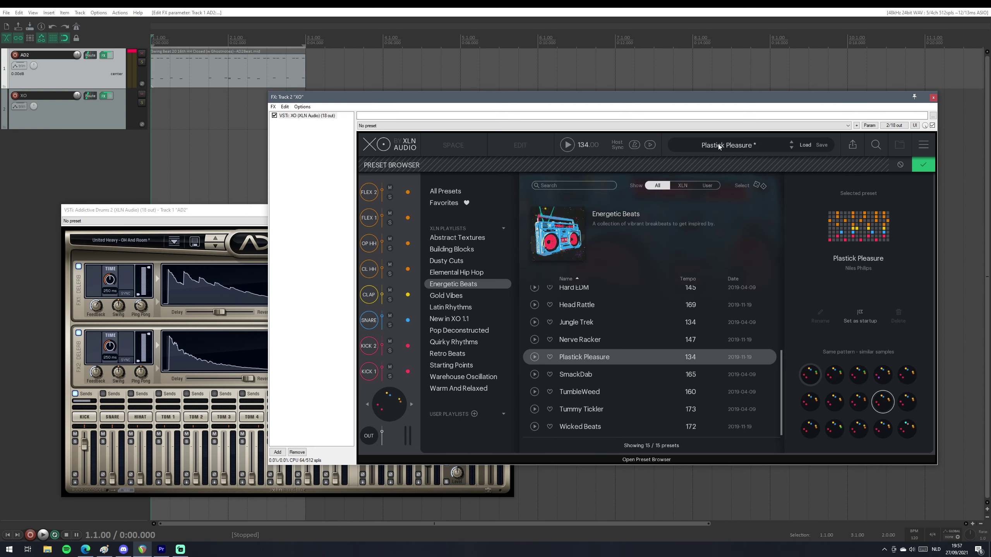
left_click(556, 358)
left_click(577, 340)
left_click(585, 357)
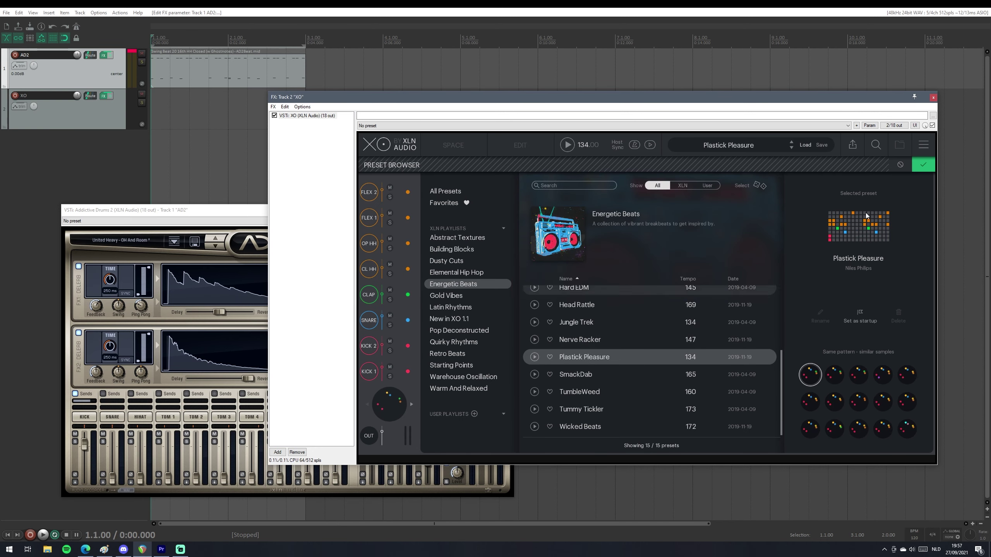
left_click(921, 166)
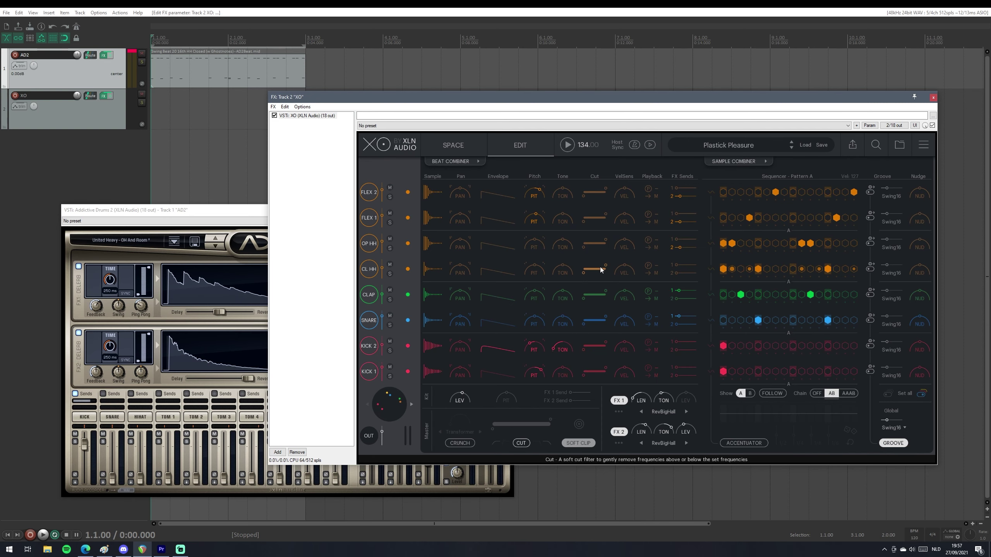
Show the Sample Combiner briefly and open the Beat Combiner in the Playground.
mouse_move(515, 273)
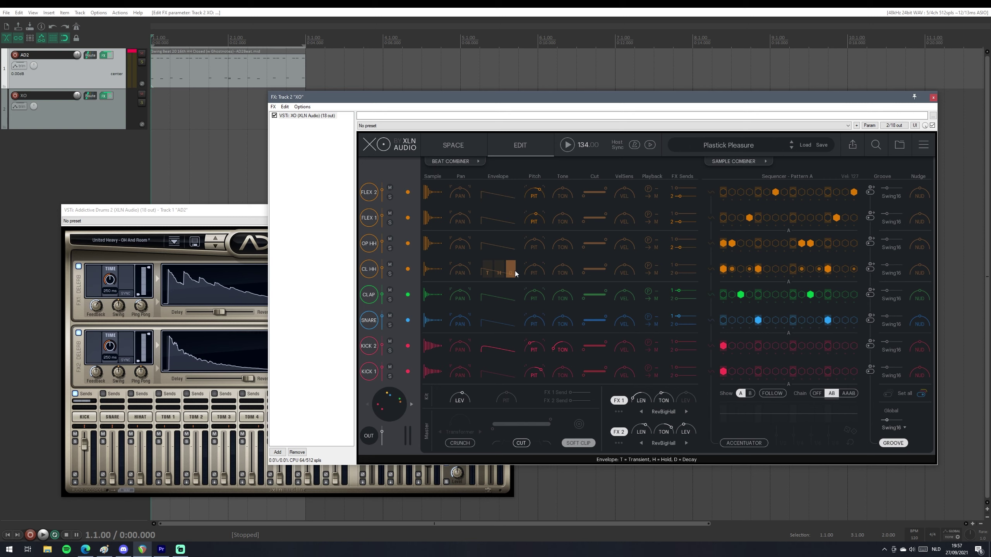
left_click(753, 163)
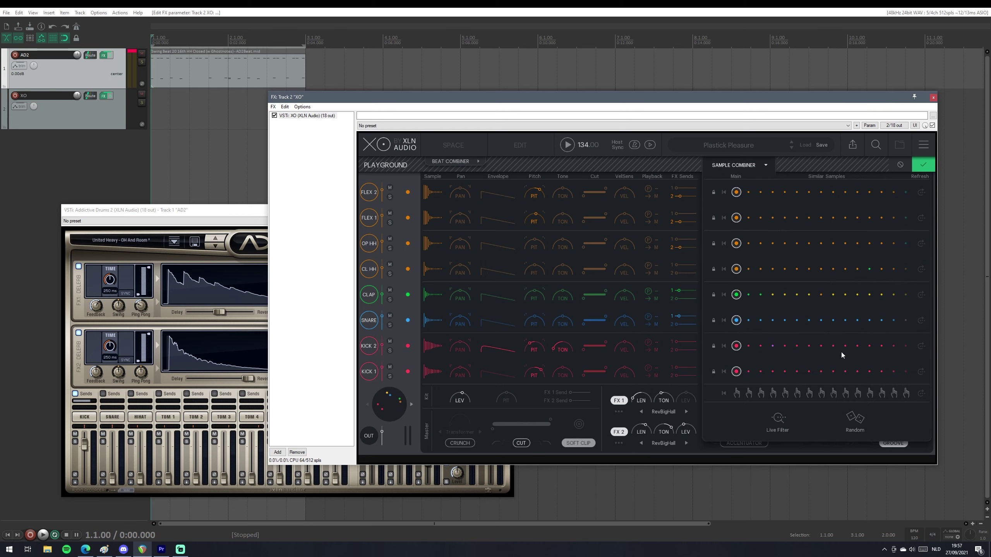
left_click(767, 166)
left_click(449, 165)
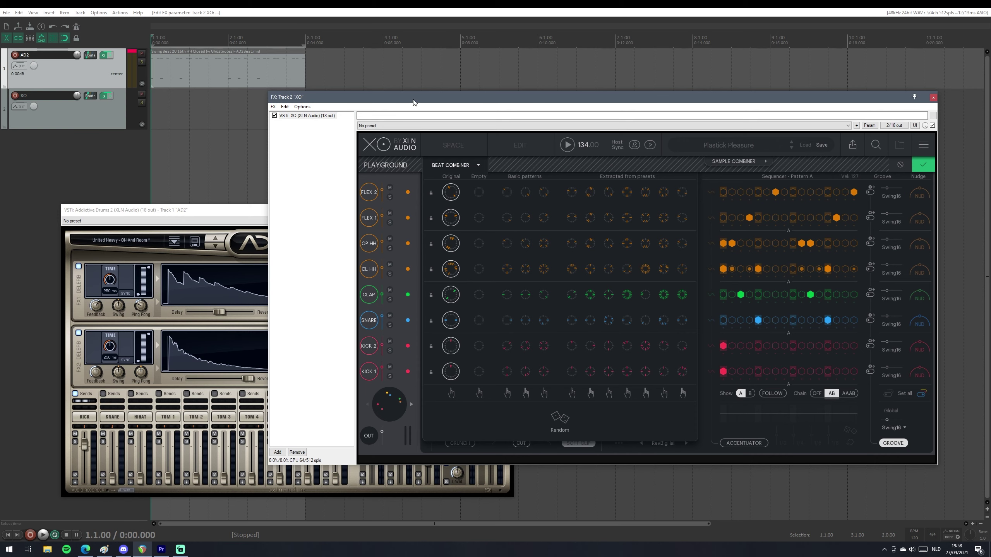
Move the XO window higher, start the beat and open the Sample Combiner beside the Beat Combiner.
left_click_drag(409, 98, 416, 49)
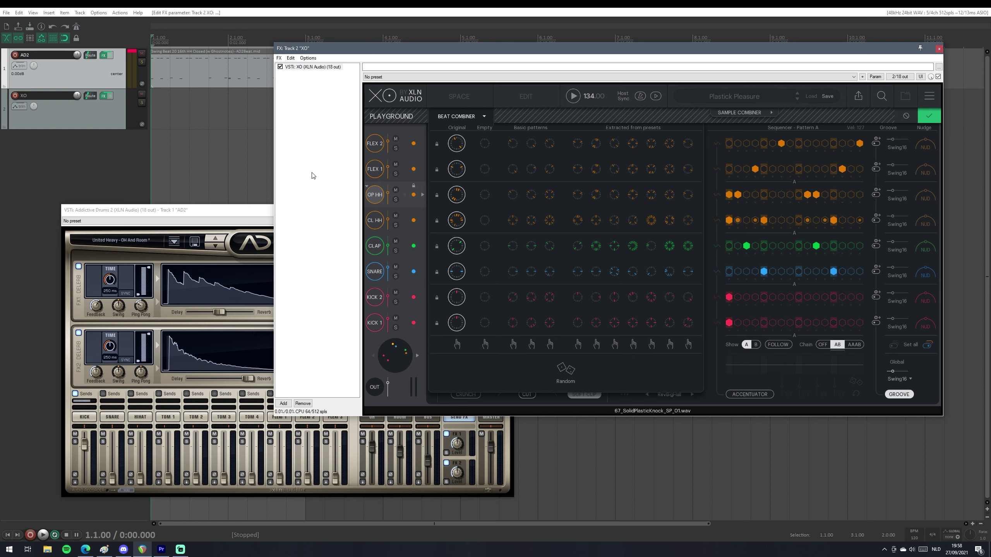
left_click(572, 97)
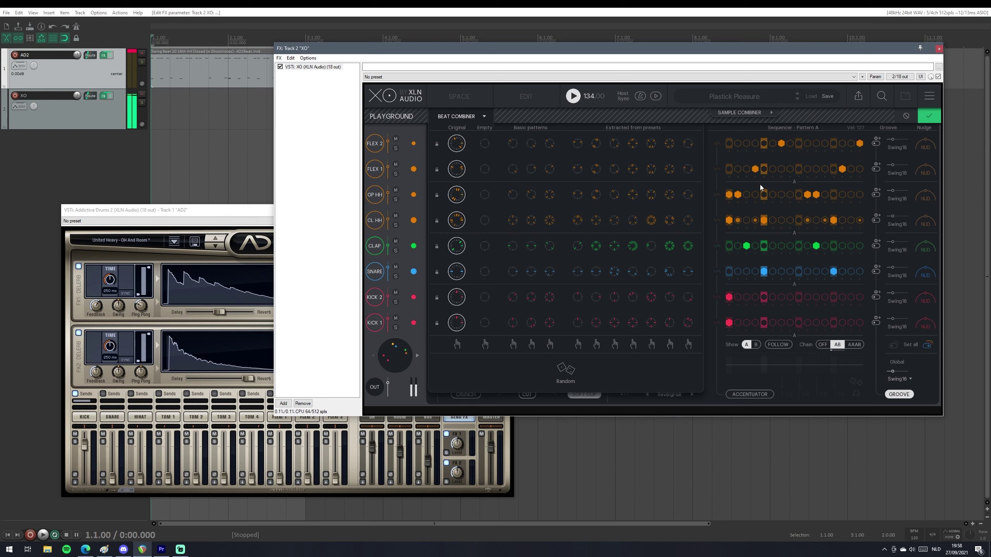
left_click(771, 113)
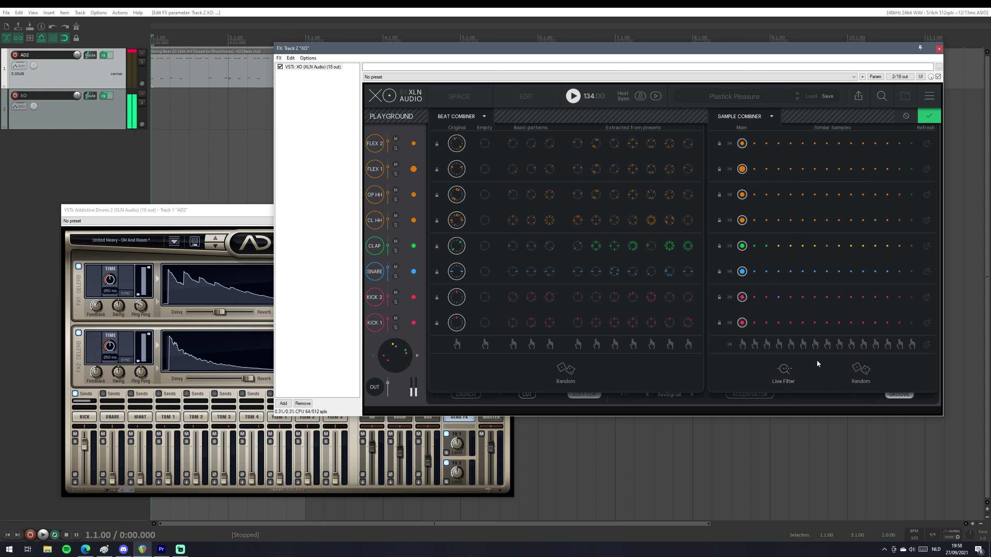
Switch all tracks to the fourth similar-sample column in the Sample Combiner, move on to the sixth, and accept the changes.
left_click(786, 347)
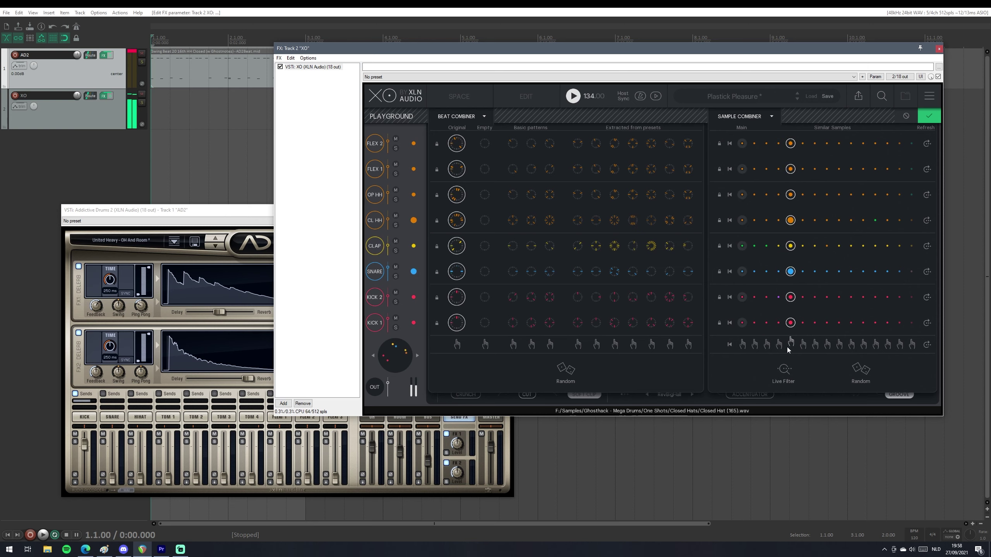
left_click(813, 345)
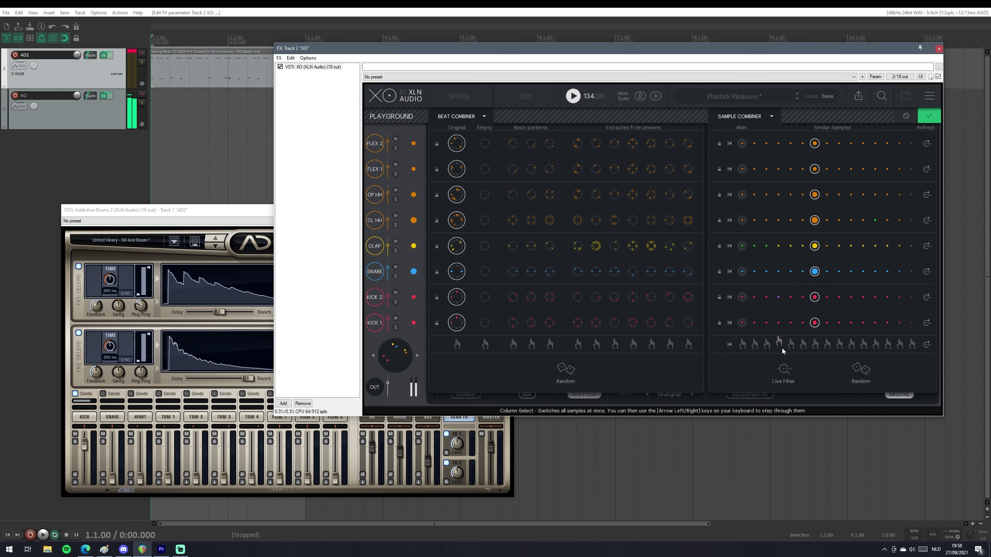
left_click(927, 118)
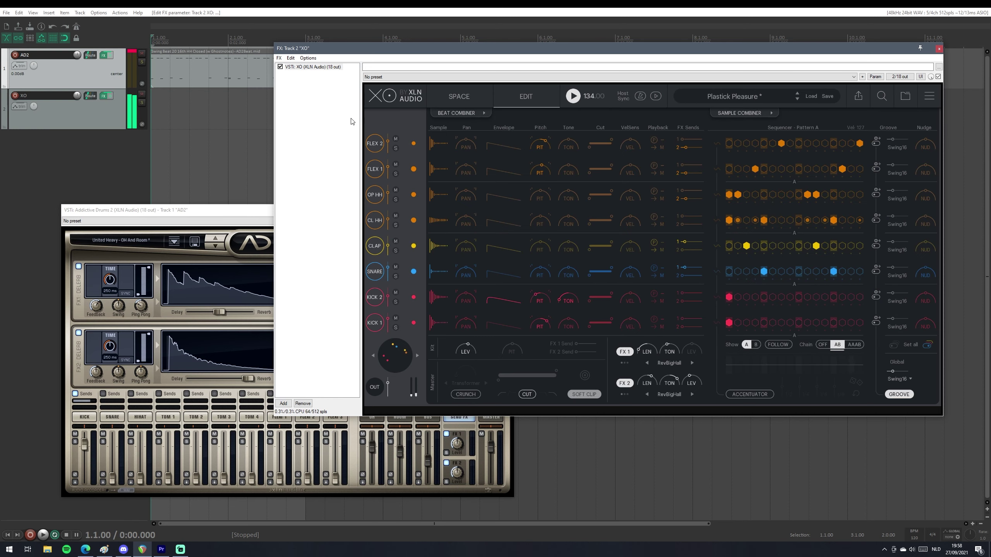
Reopen the Beat Combiner and assign the third basic pattern to both hi-hats and the first extracted pattern to FLEX 1.
left_click(454, 117)
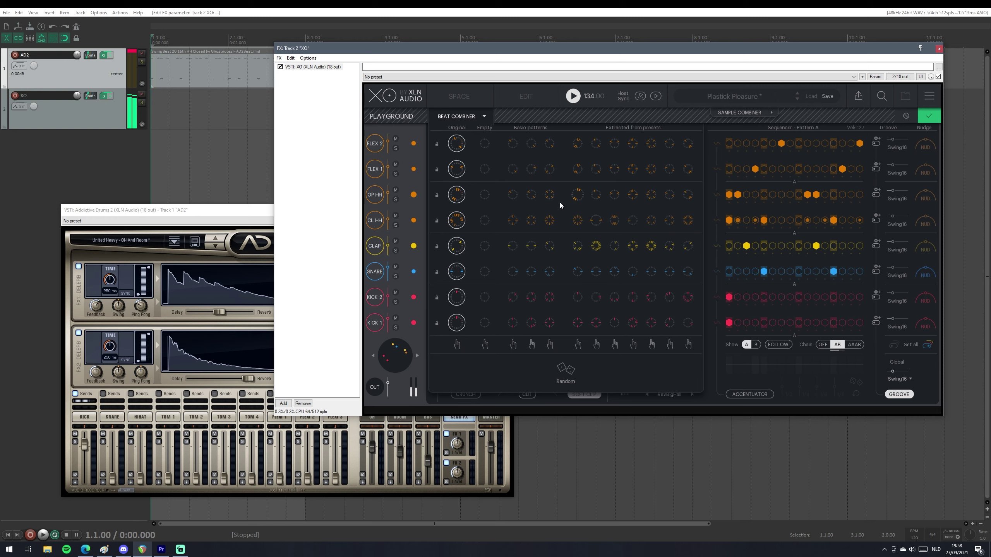
left_click(549, 194)
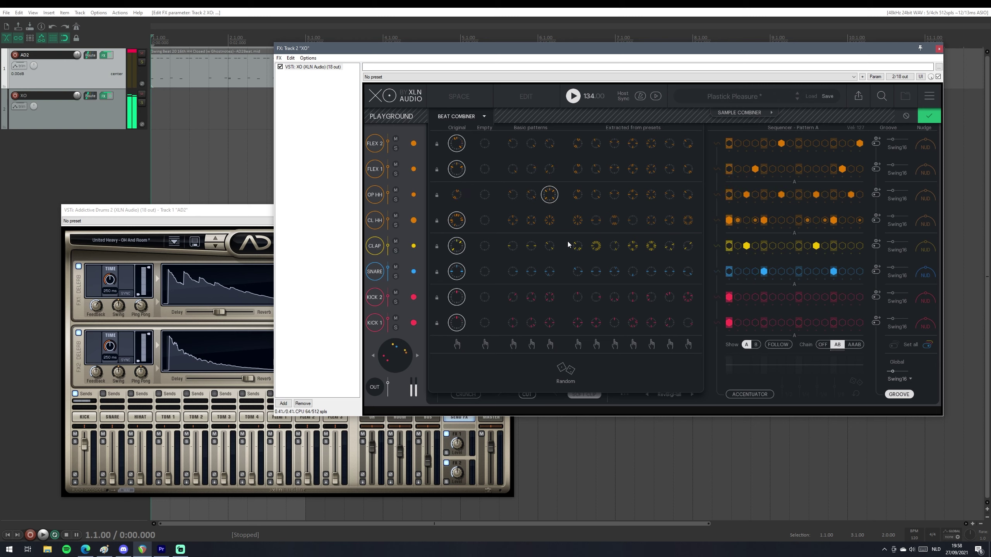
left_click(549, 221)
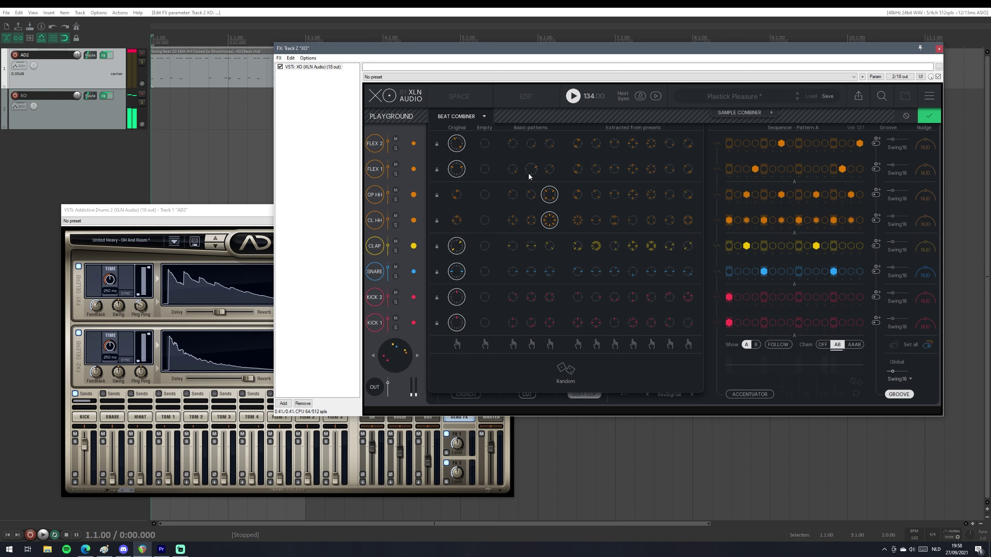
left_click(576, 170)
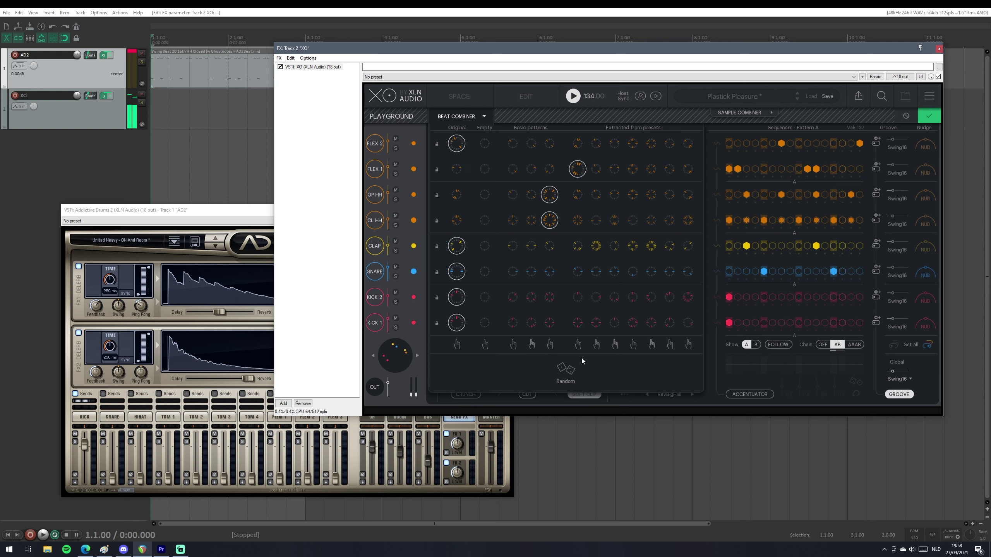
Assign the third basic pattern to KICK 1, KICK 2 and CLAP in the Beat Combiner.
left_click(549, 322)
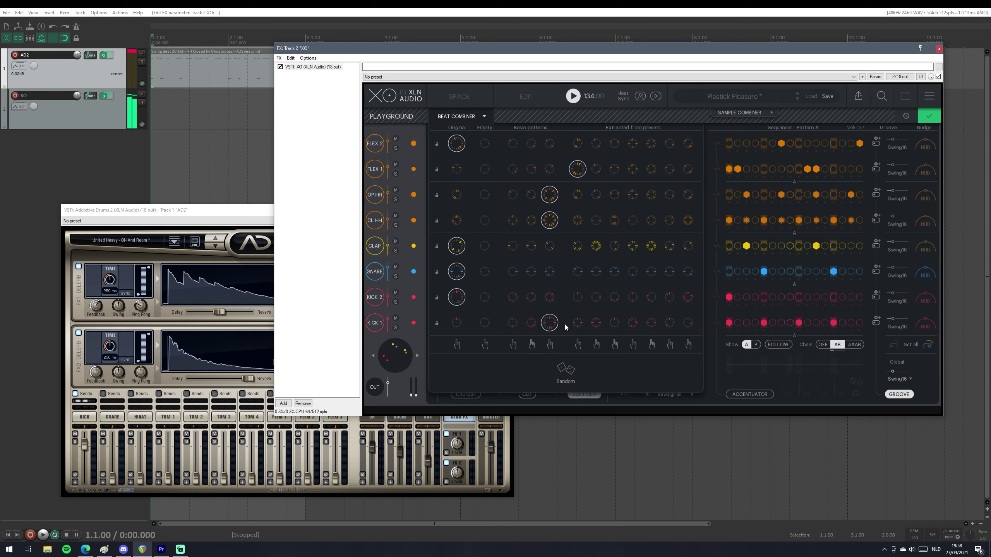
left_click(549, 301)
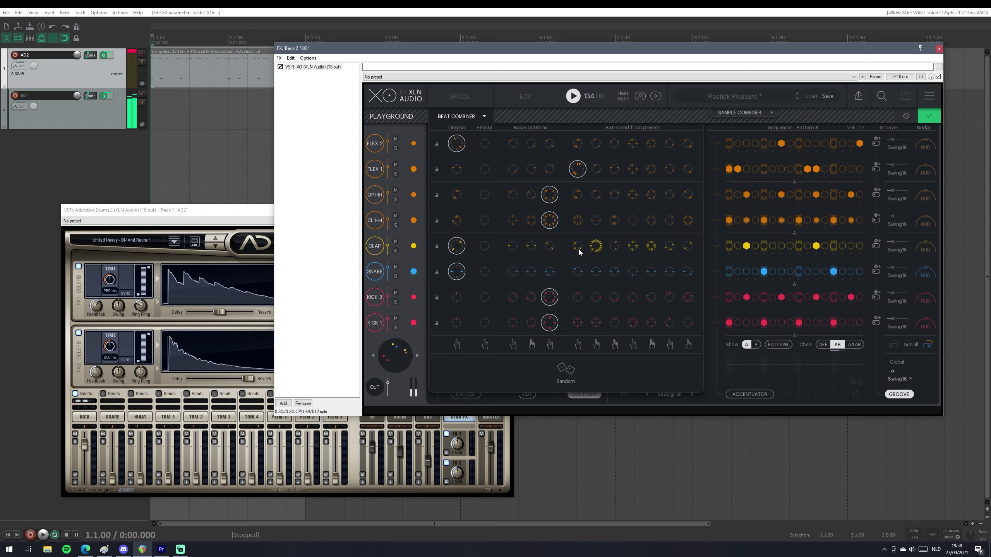
left_click(550, 249)
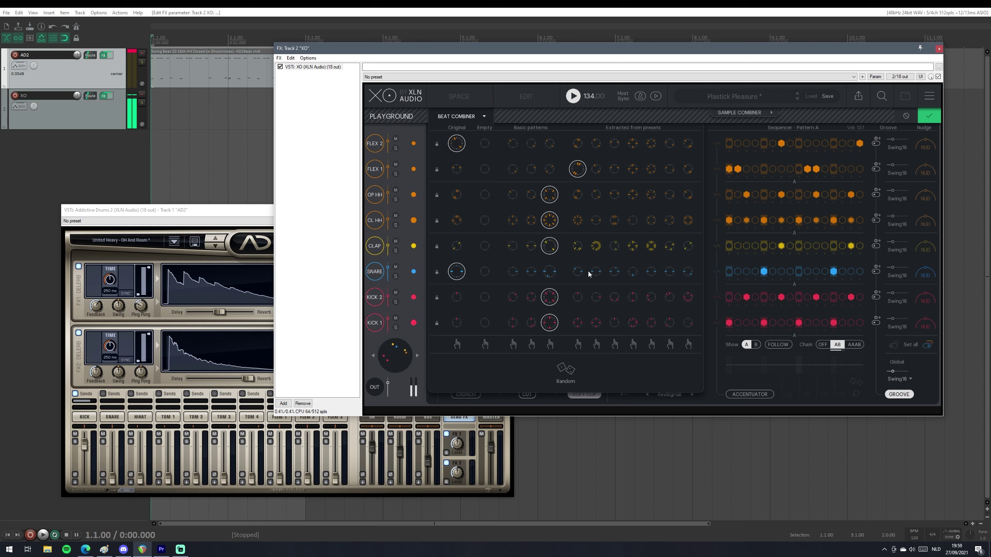
Try preset-extracted patterns on both FLEX tracks and OP HH, and assign the third one to SNARE and the seventh to CL HH.
left_click(614, 272)
left_click(633, 195)
left_click(598, 144)
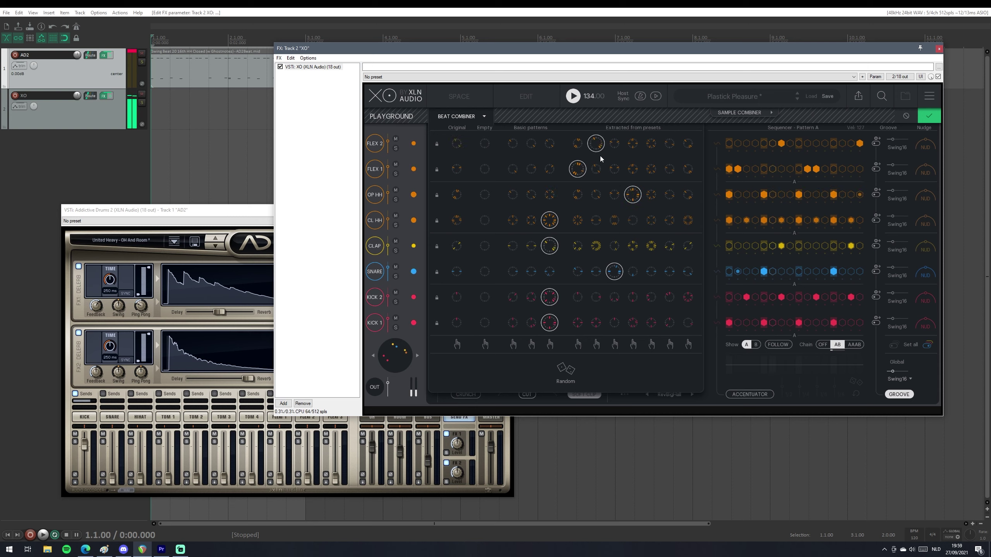
left_click(632, 170)
left_click(652, 144)
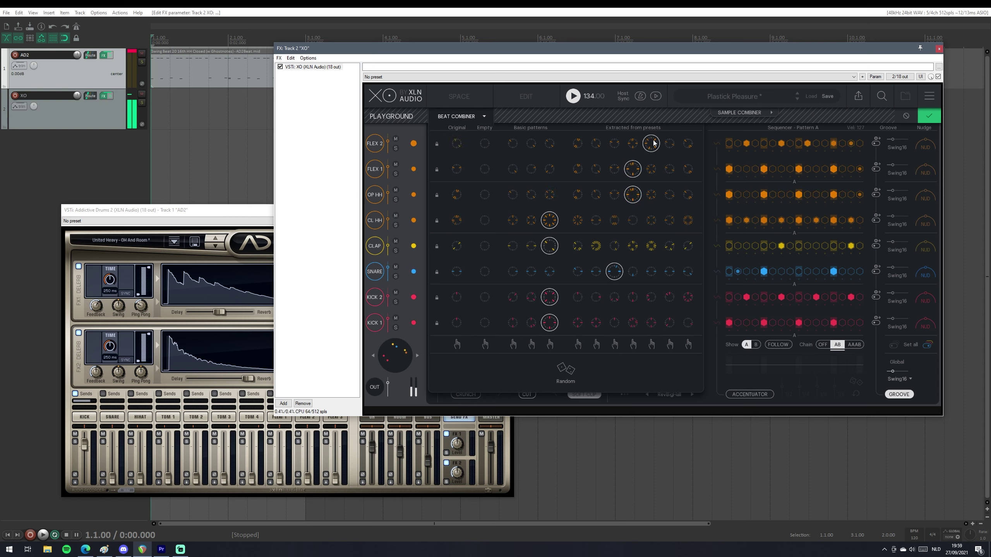
left_click(653, 195)
left_click(688, 221)
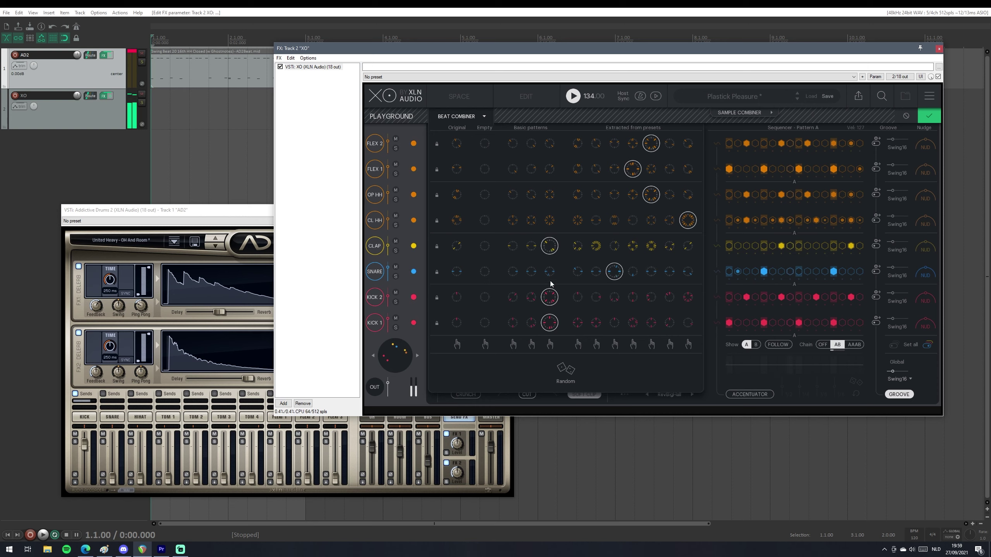
Assign the third basic pattern to FLEX 1, the second to FLEX 2 and OP HH, and the first extracted pattern to SNARE.
left_click(549, 169)
left_click(531, 143)
left_click(531, 194)
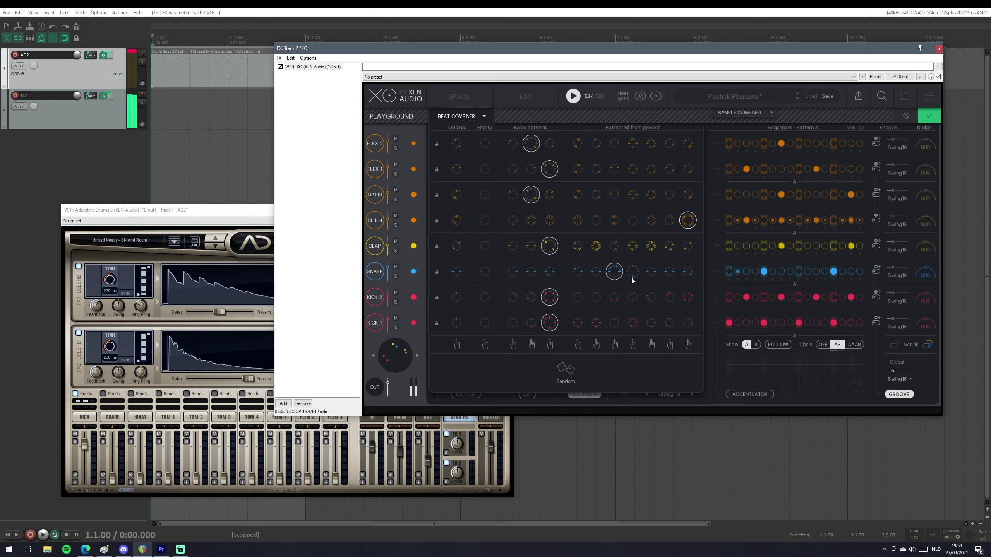
left_click(577, 272)
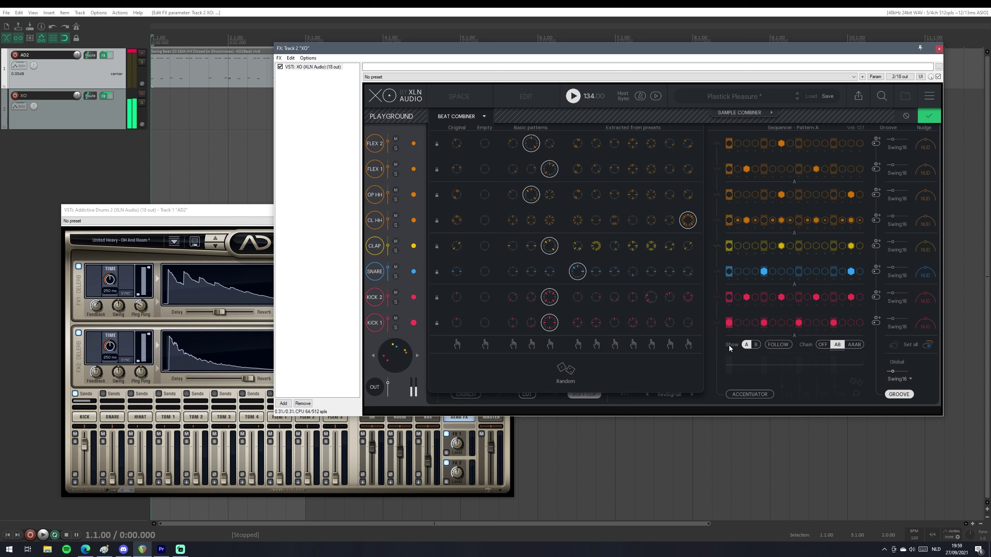
Turn on the Accentuator, randomize its sliders three times and stop the beat.
left_click(754, 392)
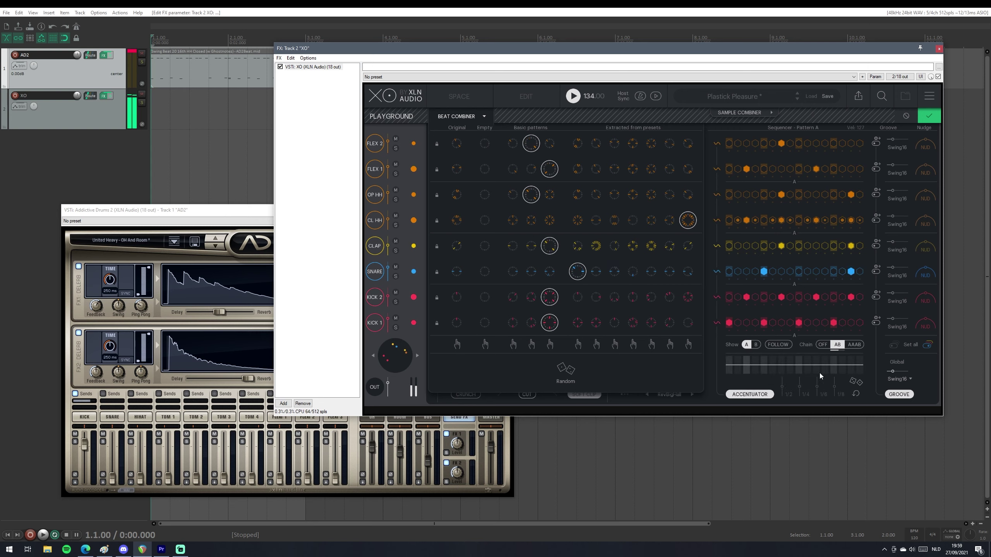
left_click(855, 383)
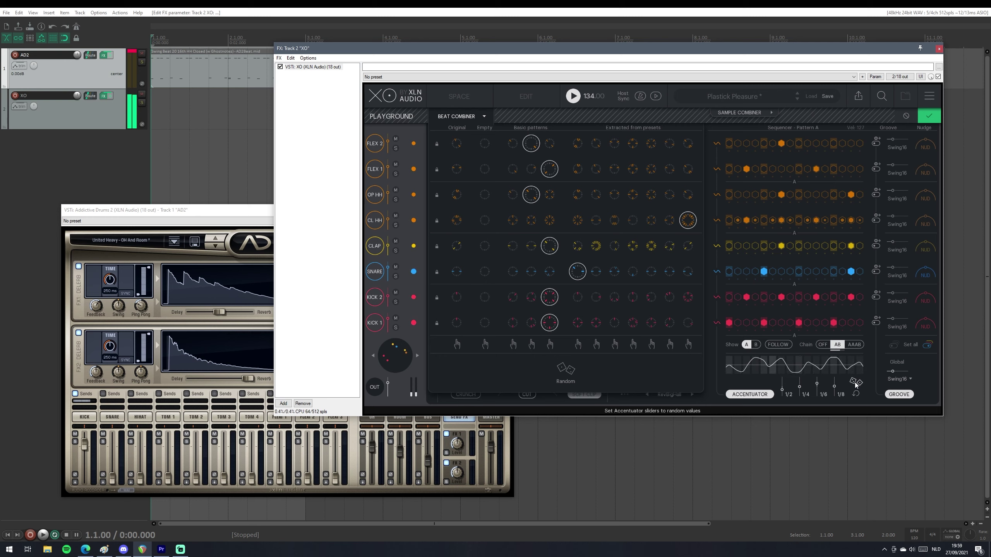
left_click(855, 383)
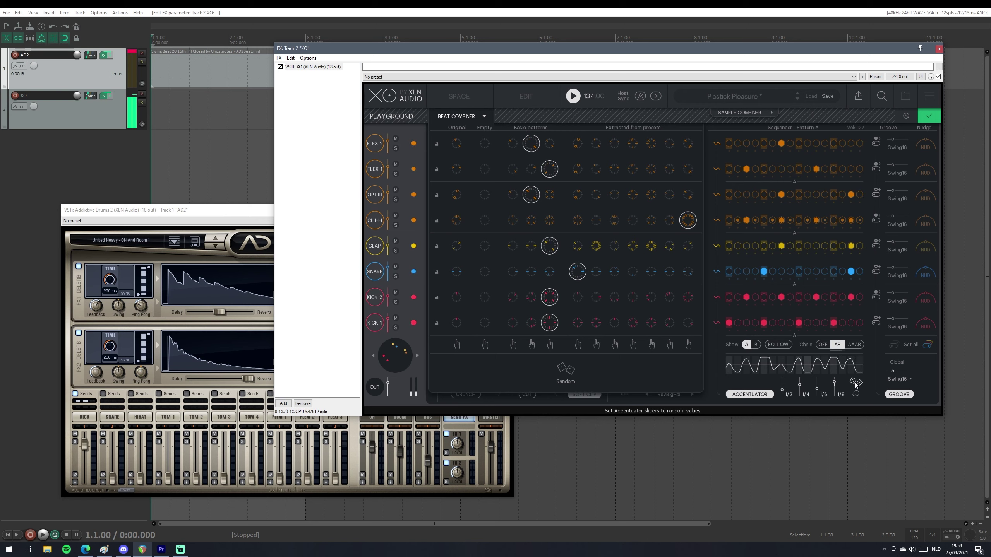
left_click(855, 383)
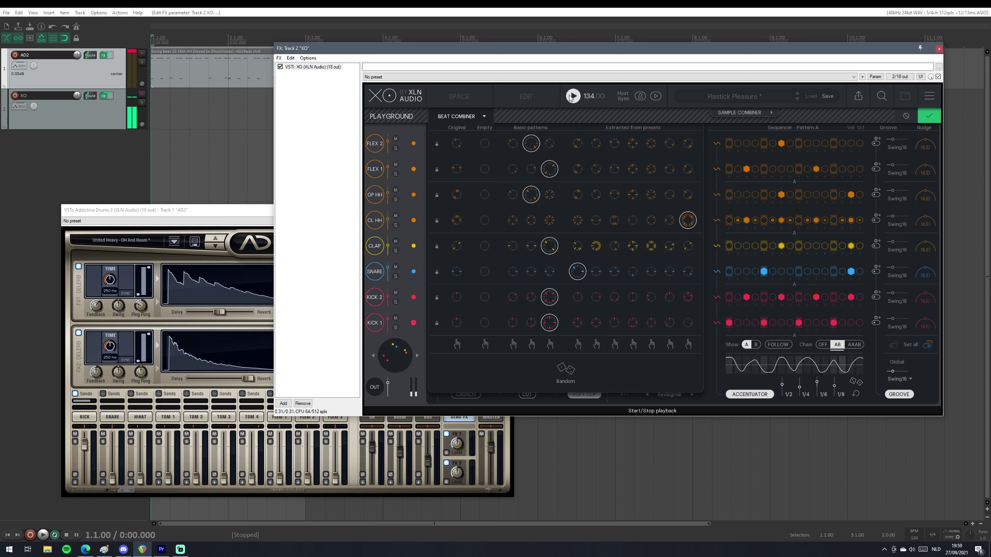
left_click(572, 97)
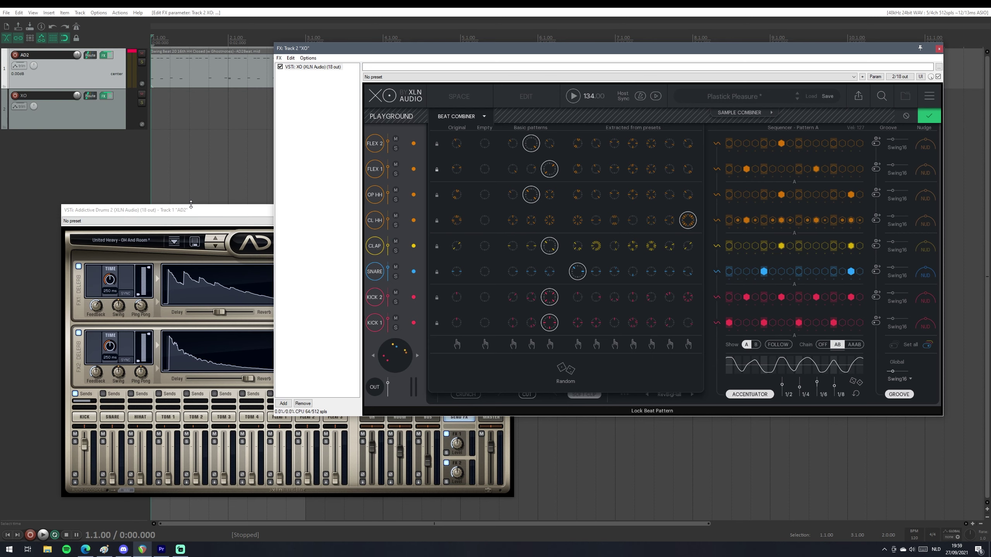
Bring the Addictive Drums 2 window forward and review its Beats, Edit, Kit and Gallery pages.
left_click_drag(192, 210, 182, 211)
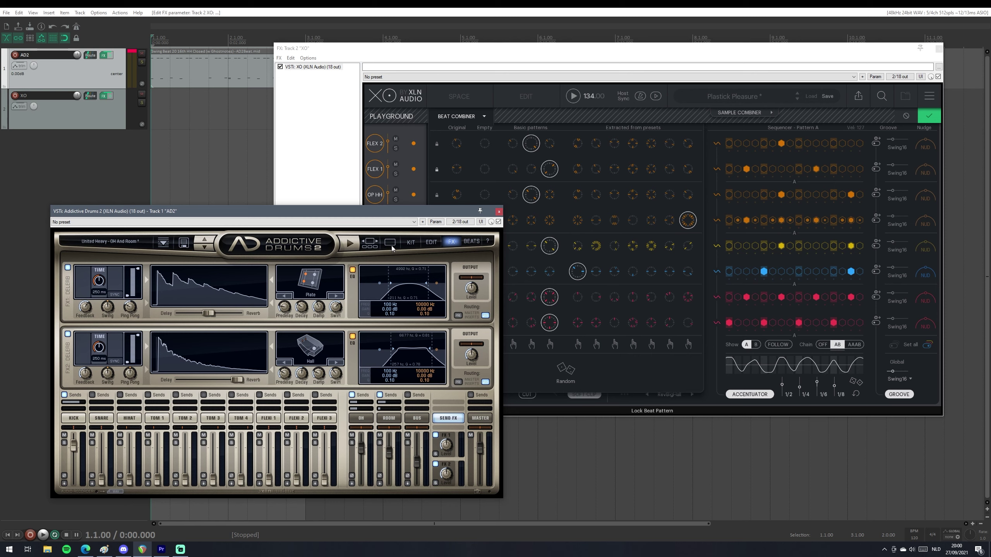
left_click(474, 242)
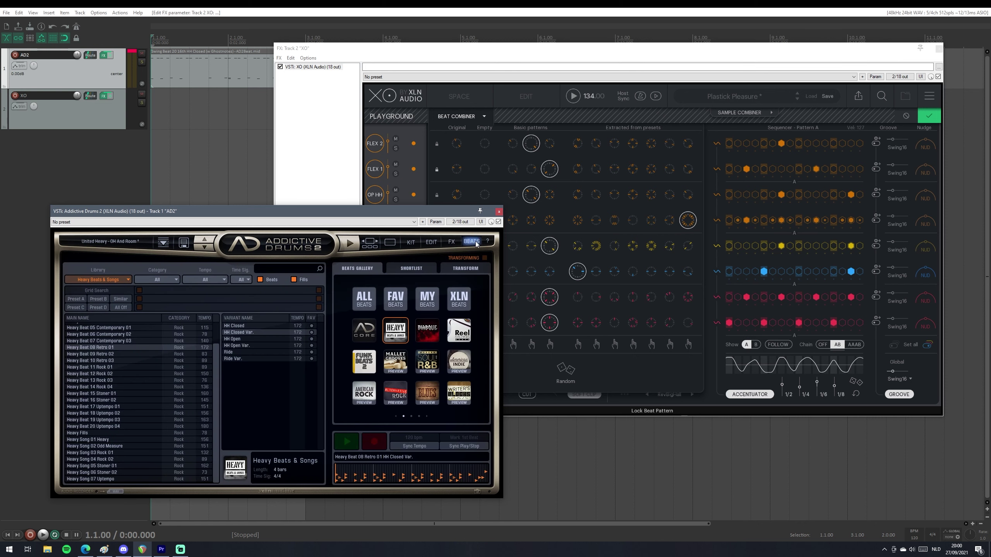
left_click(488, 241)
left_click(407, 250)
left_click(432, 242)
left_click(411, 242)
left_click(368, 242)
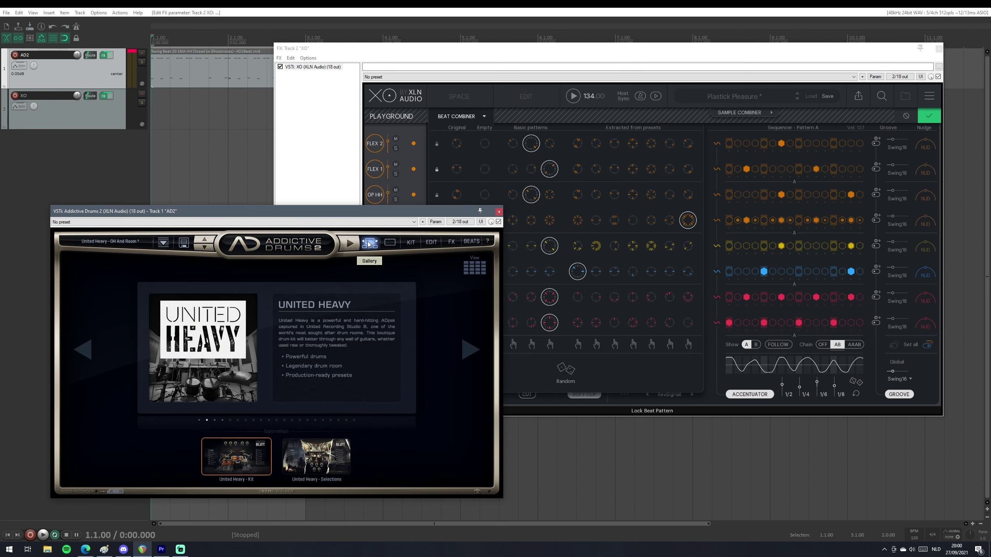